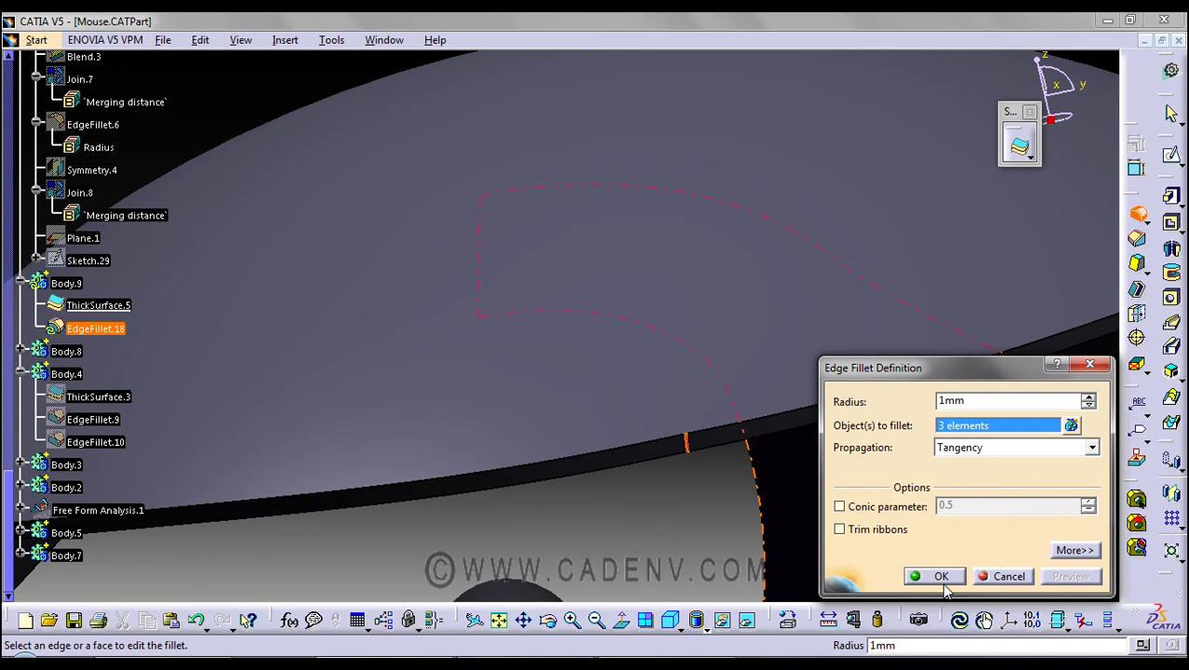
- Apply the 1mm edge fillet and bring the button shell into view
{"action": "left_click", "coordinate": [938, 575]}
{"action": "middle_click_drag", "start_coordinate": [602, 242], "coordinate": [632, 438]}
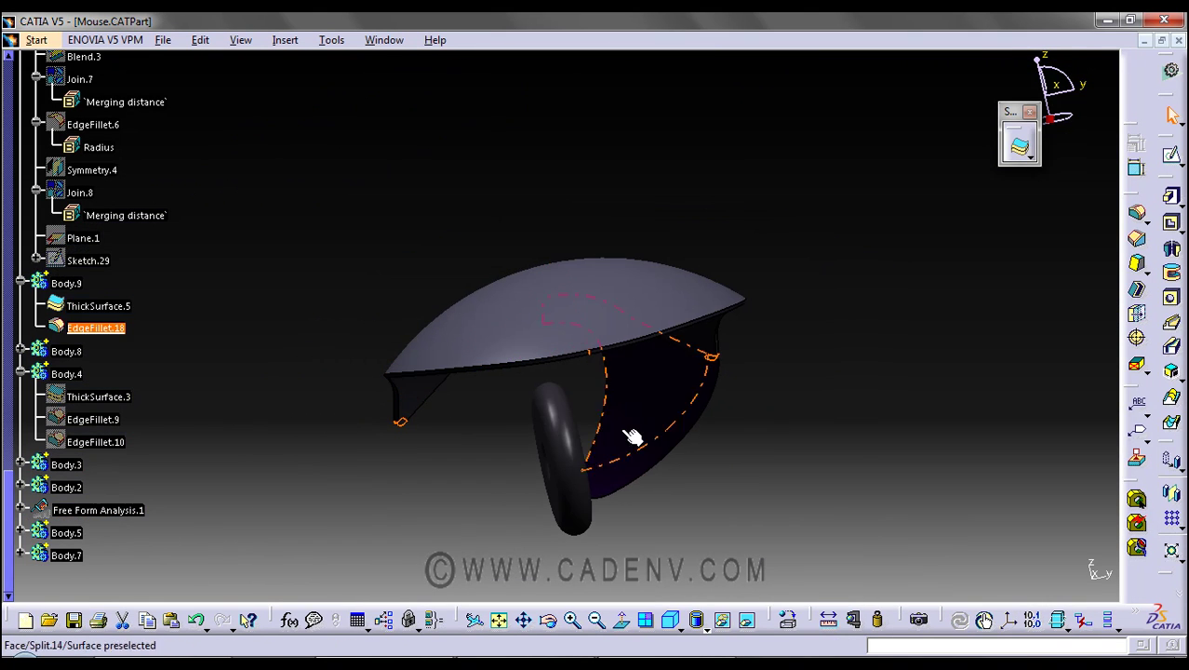
{"action": "middle_click_drag", "start_coordinate": [847, 465], "coordinate": [575, 172]}
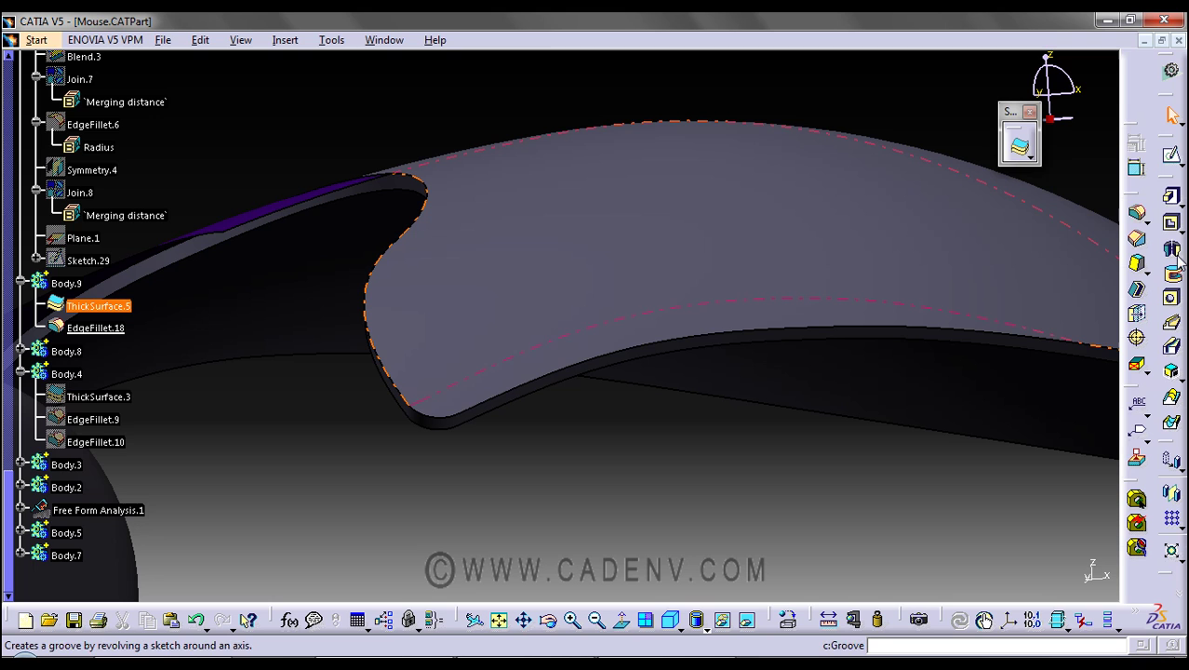
- Select the button shell's outer edge and try a 0.5mm fillet, which fails
{"action": "left_click", "coordinate": [1140, 216]}
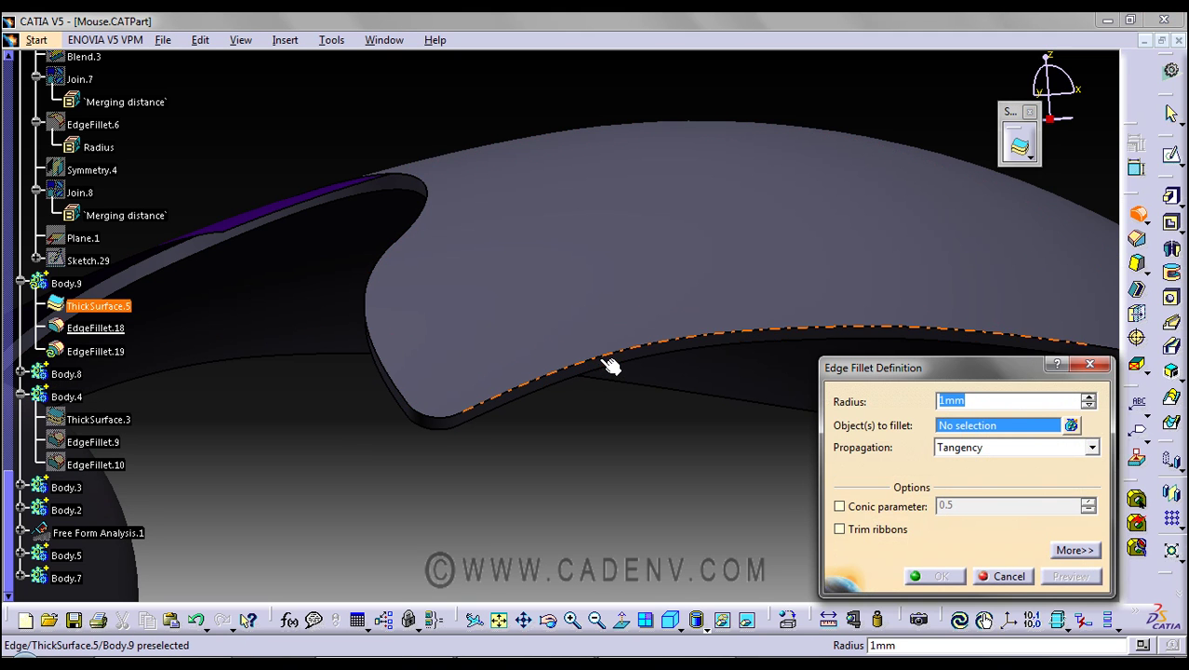
{"action": "left_click", "coordinate": [610, 364]}
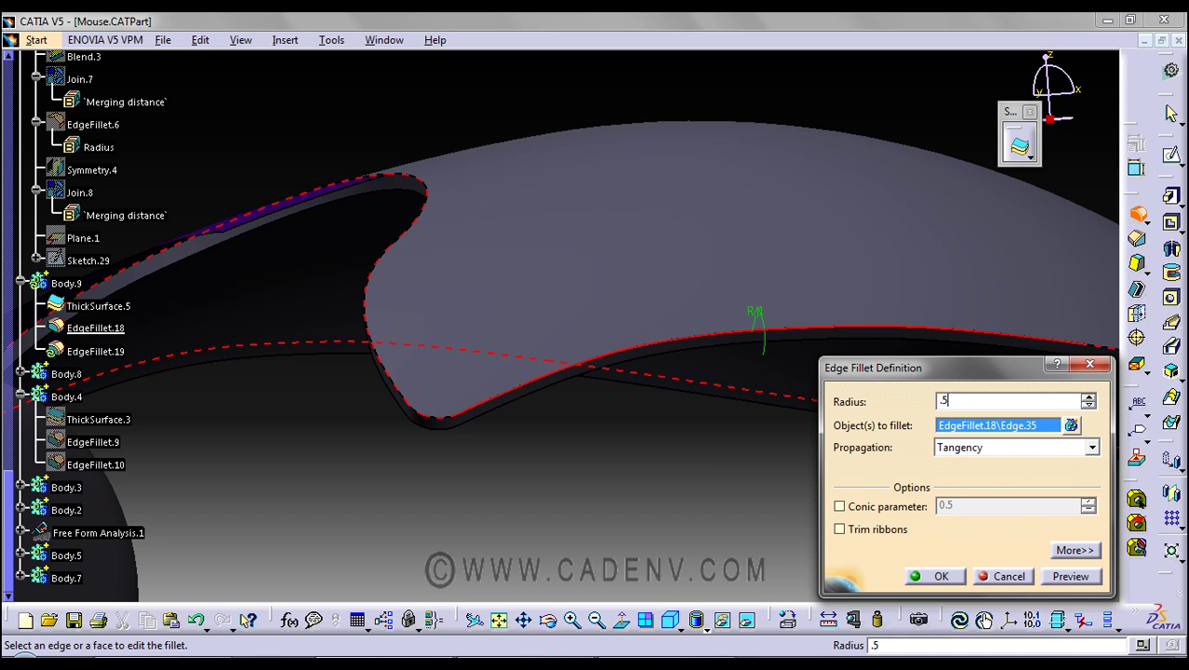
{"action": "left_click", "coordinate": [1066, 576]}
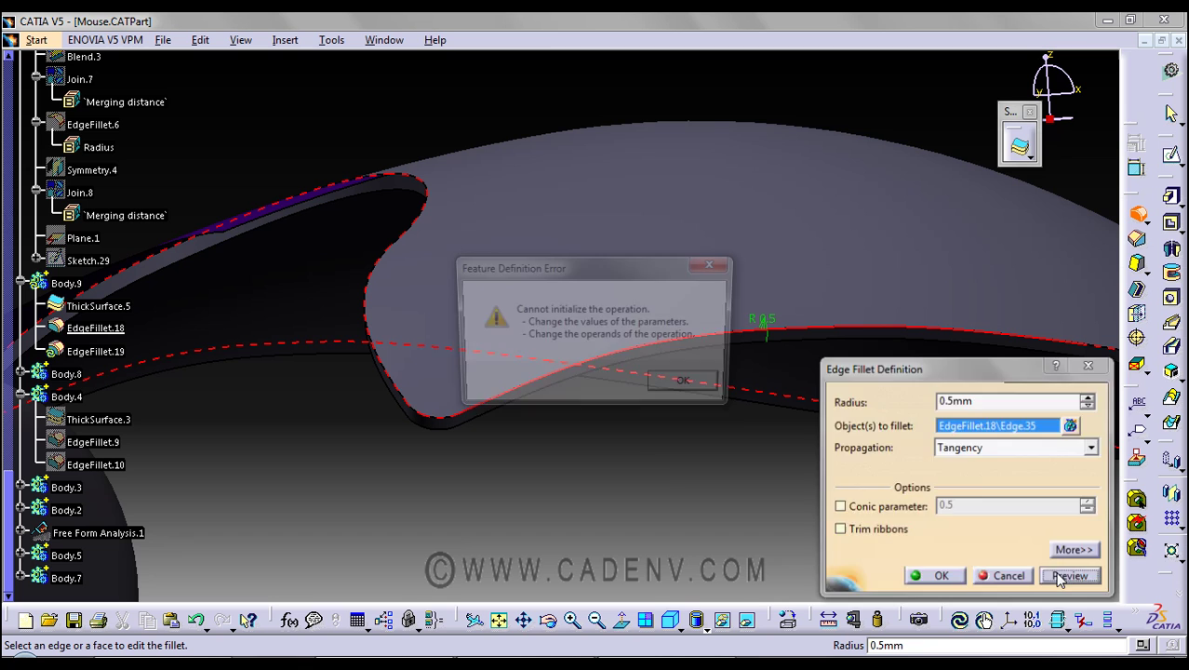
{"action": "left_click", "coordinate": [682, 391]}
{"action": "middle_click_drag", "start_coordinate": [442, 300], "coordinate": [467, 335]}
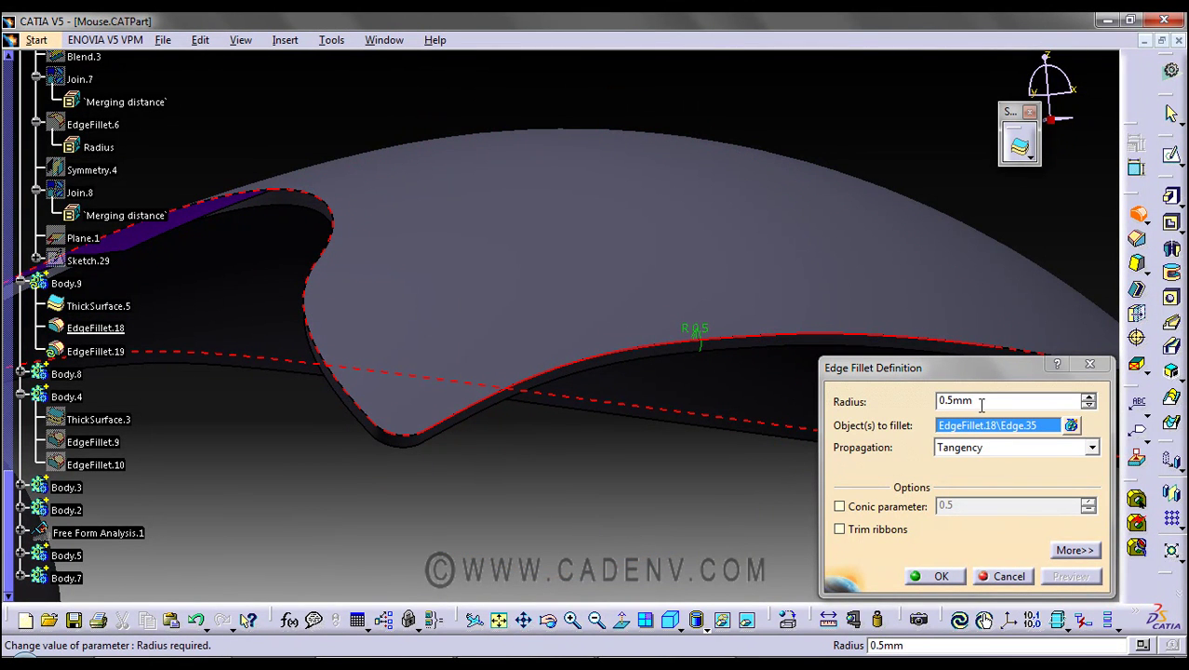
- Change the fillet radius to 0.4mm, preview it, and create it
{"action": "left_click_drag", "start_coordinate": [981, 406], "coordinate": [932, 401]}
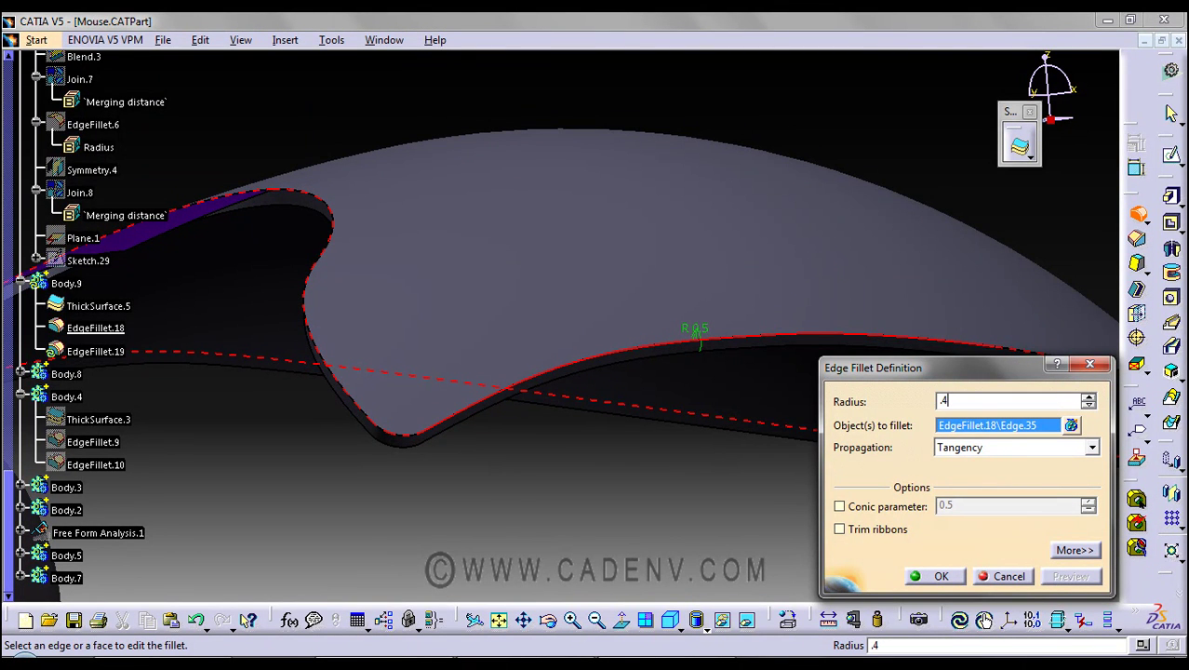
{"action": "type", "text": ".4"}
{"action": "key", "text": "Return"}
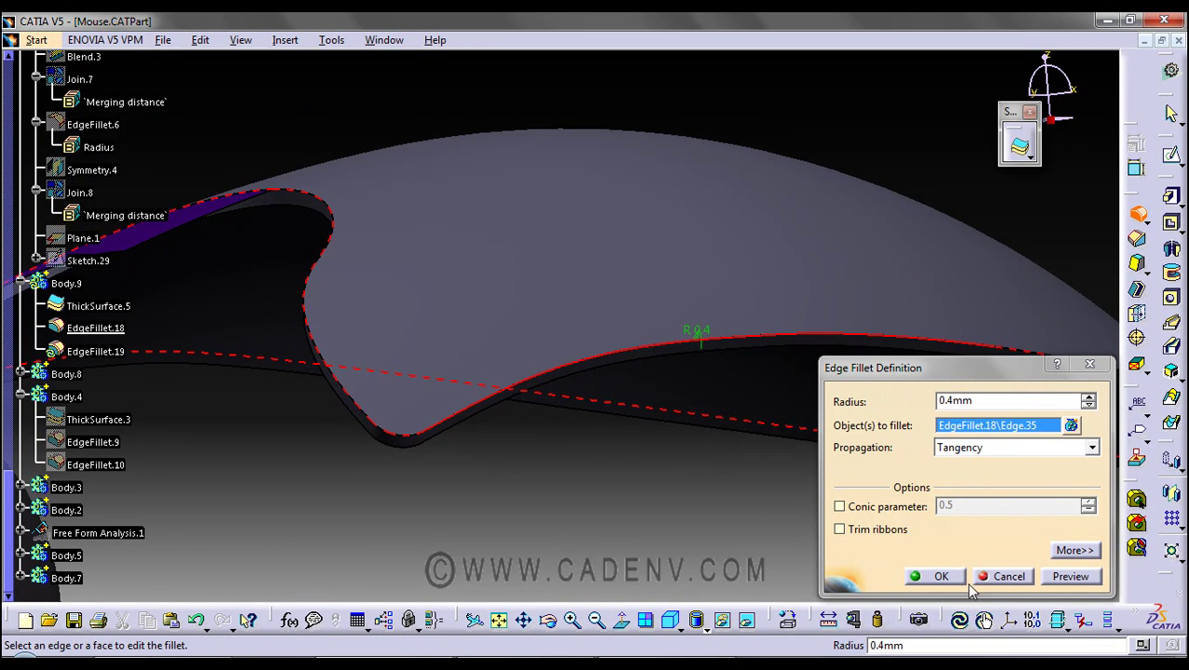
{"action": "left_click", "coordinate": [1071, 577]}
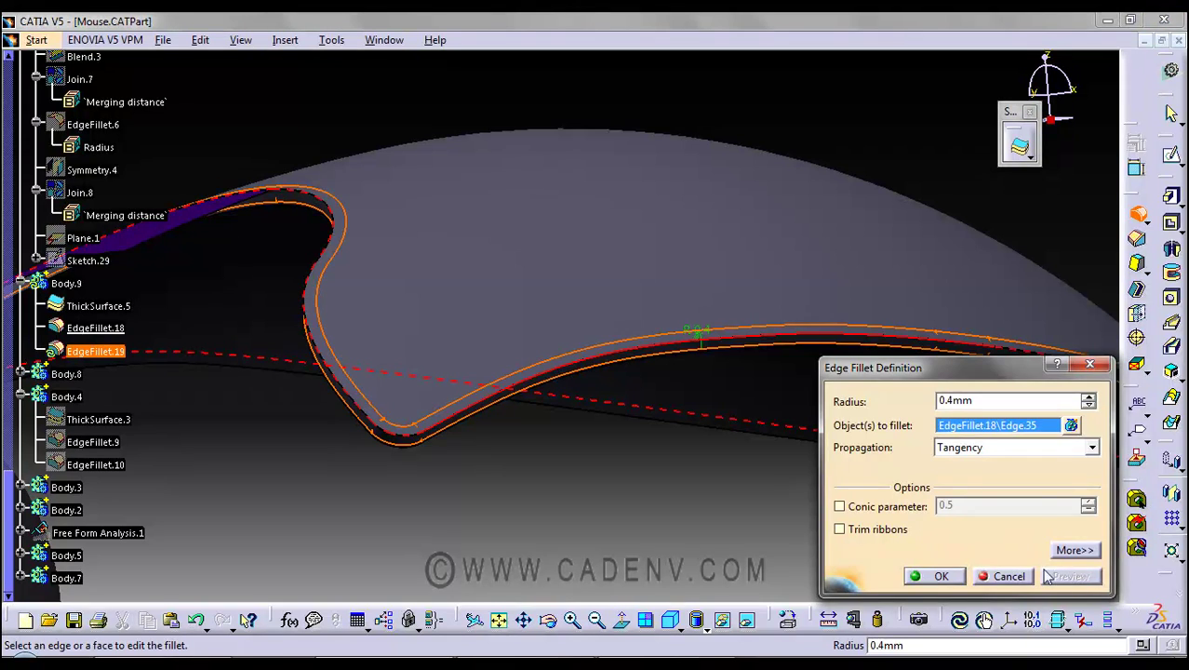
{"action": "left_click", "coordinate": [938, 577]}
- Check the other button's EdgeFillet.10 radius without changing it
{"action": "middle_click_drag", "start_coordinate": [589, 509], "coordinate": [628, 448]}
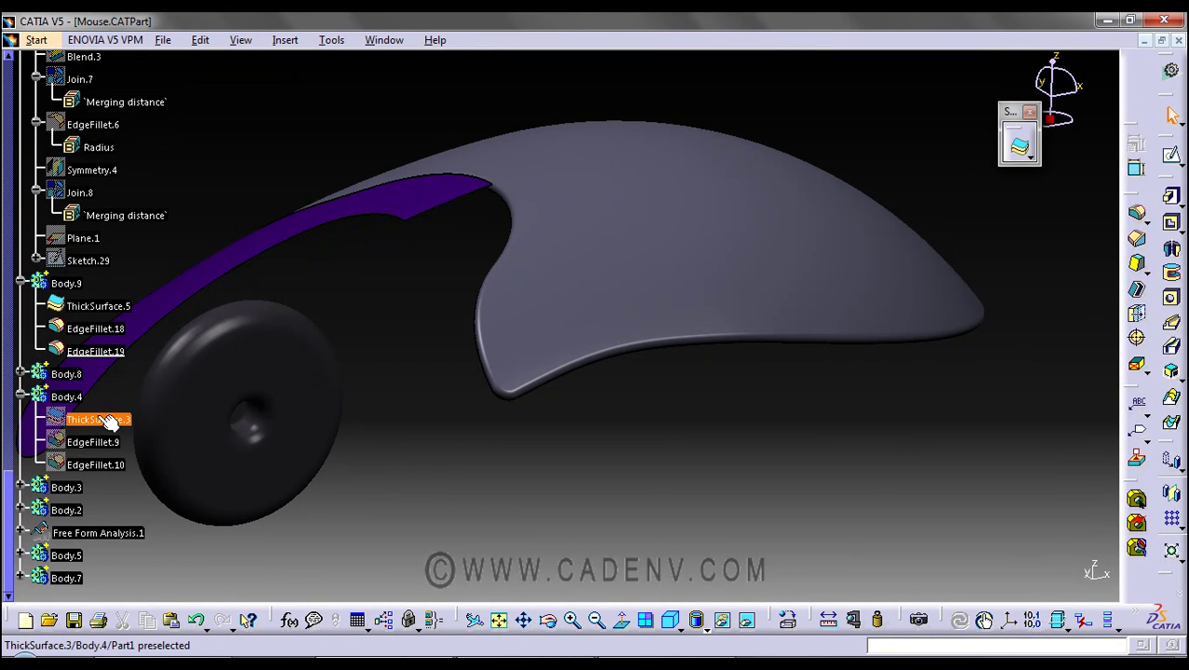
{"action": "double_click", "coordinate": [107, 463]}
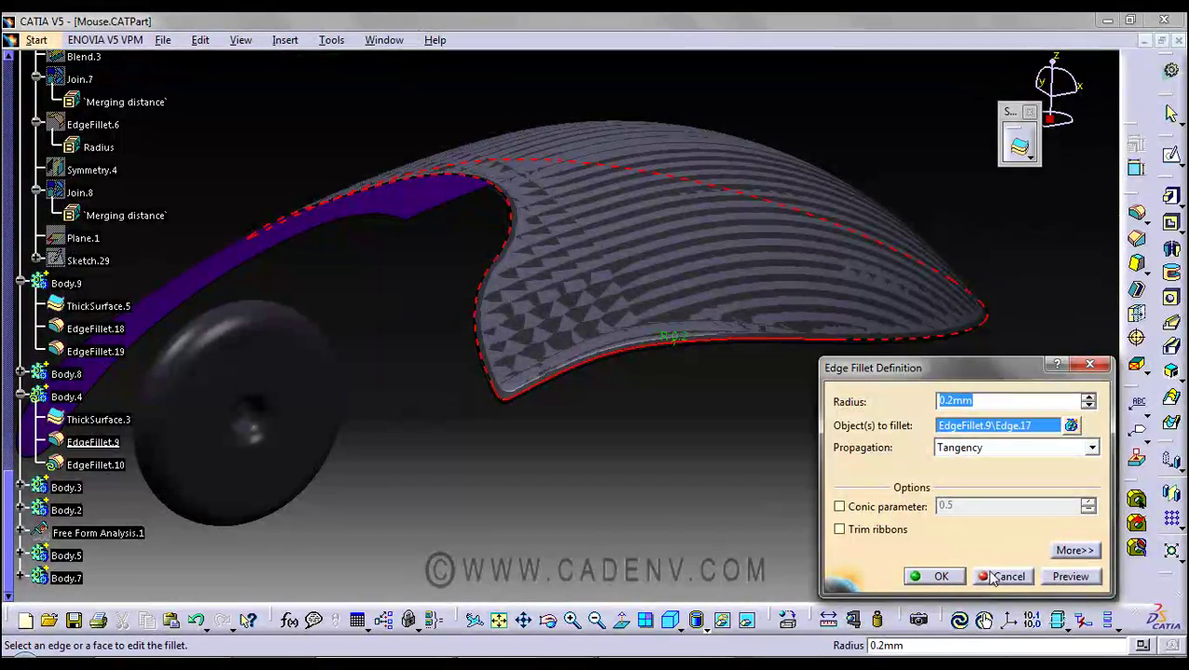
{"action": "left_click", "coordinate": [994, 577]}
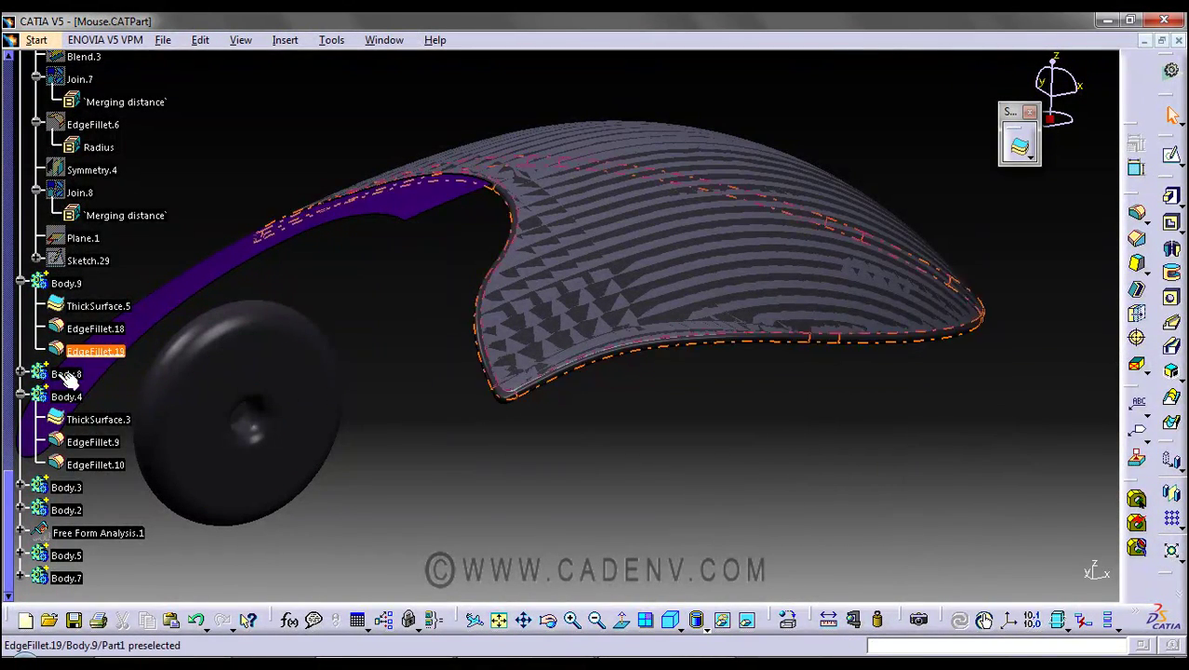
- Change EdgeFillet.19's radius to 0.2mm and view the updated shell
{"action": "double_click", "coordinate": [97, 352]}
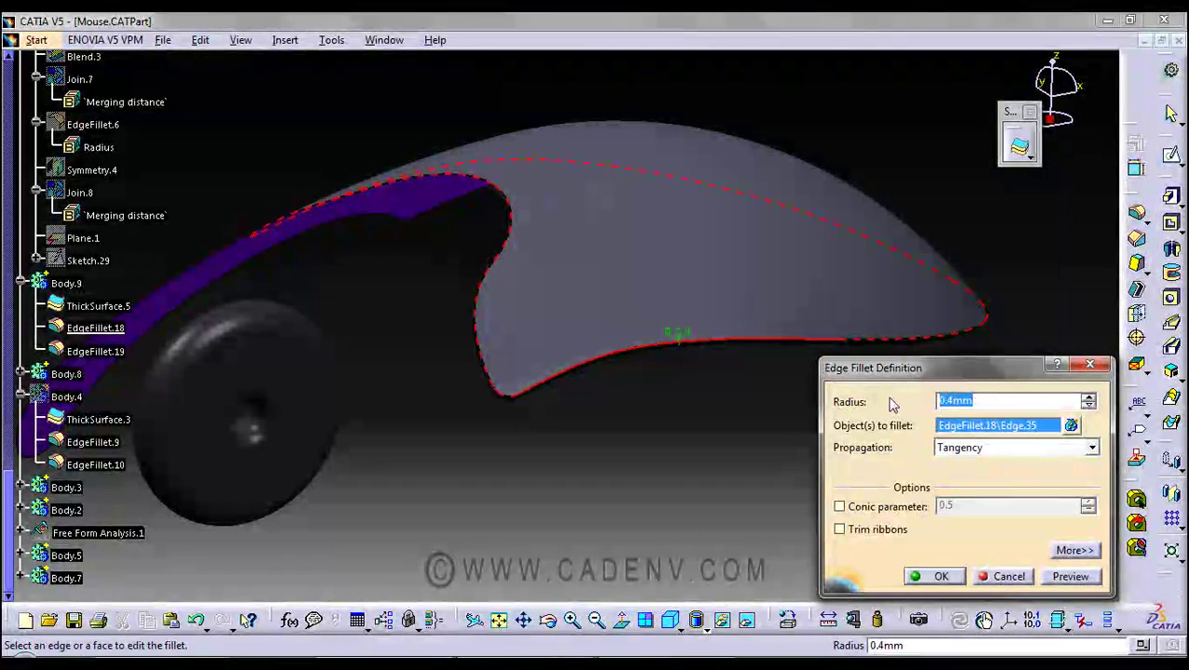
{"action": "key", "text": "Return"}
{"action": "left_click", "coordinate": [747, 434]}
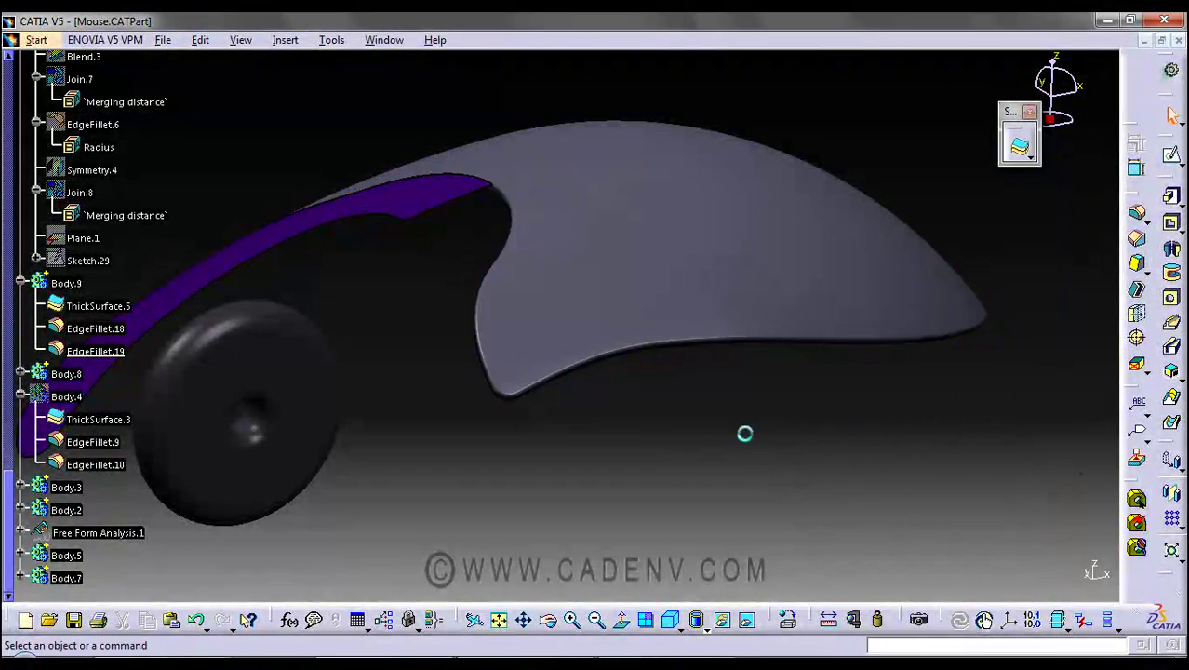
{"action": "middle_click_drag", "start_coordinate": [746, 433], "coordinate": [624, 463]}
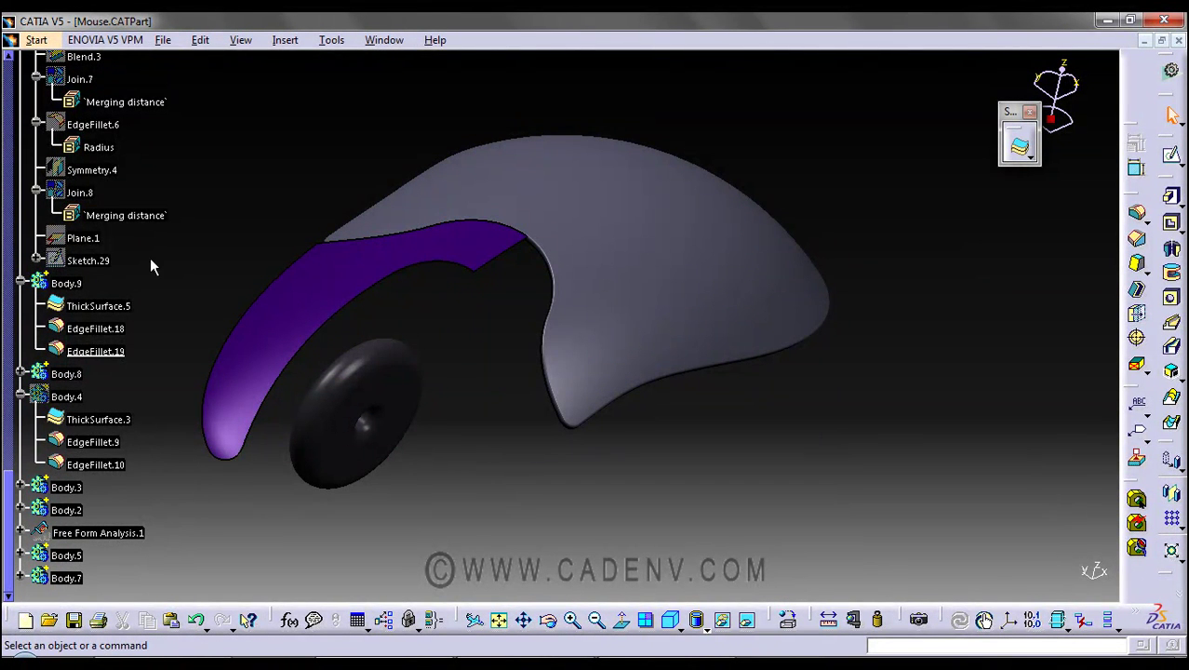
- Hide the button shell body, expand Body.3, and inspect the full mouse housing
{"action": "middle_click_drag", "start_coordinate": [469, 402], "coordinate": [480, 364]}
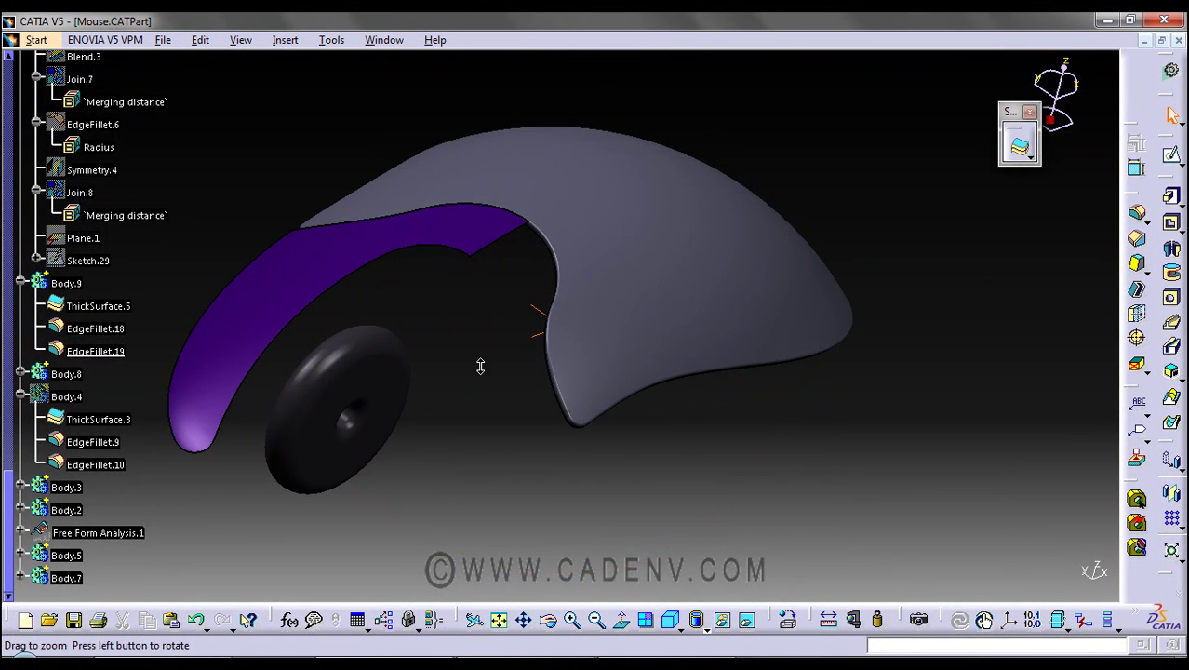
{"action": "scroll", "coordinate": [191, 280], "scroll_direction": "down", "scroll_amount": 1}
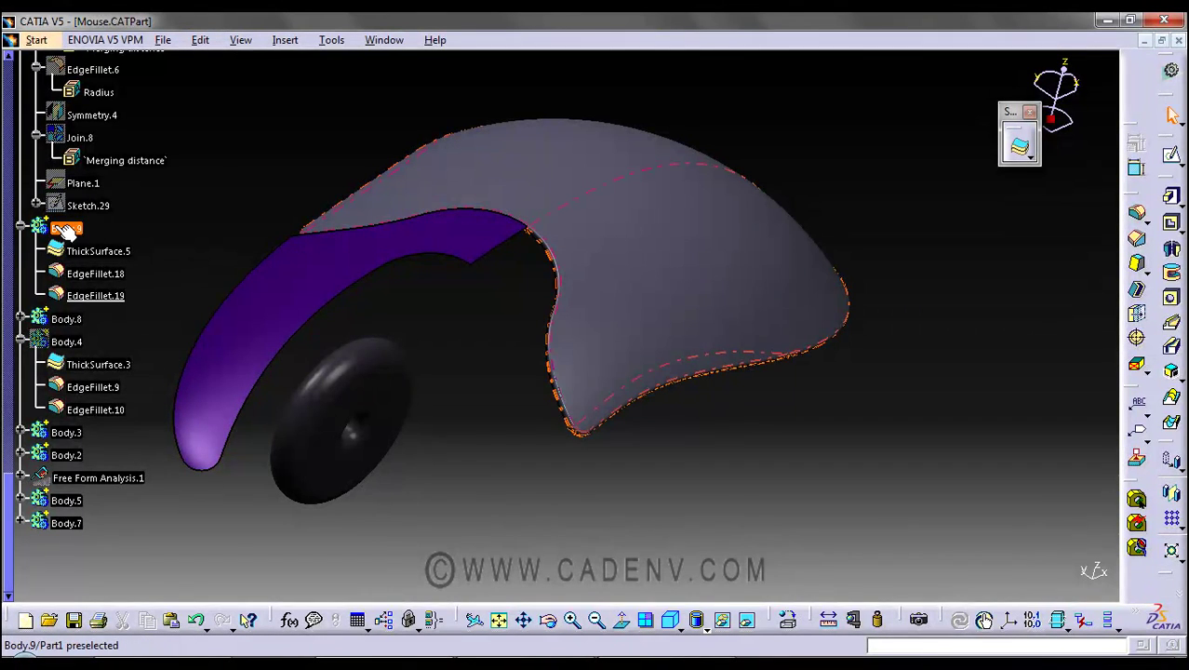
{"action": "scroll", "coordinate": [214, 271], "scroll_direction": "down", "scroll_amount": 2}
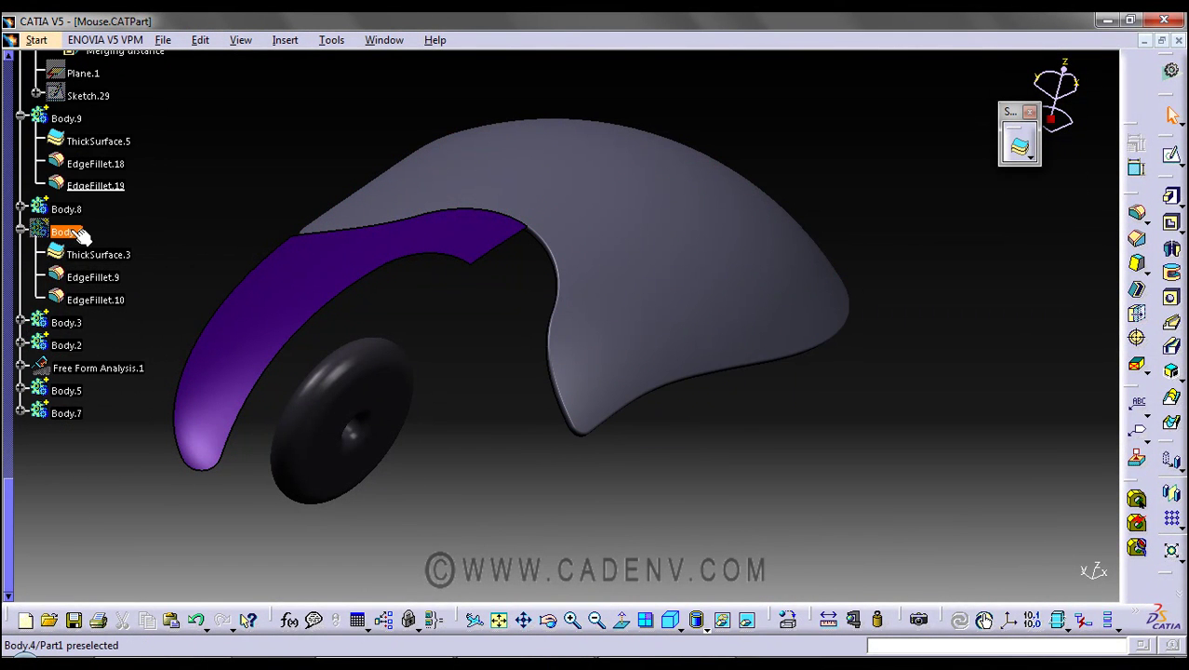
{"action": "left_click", "coordinate": [70, 120]}
{"action": "key", "text": "Delete"}
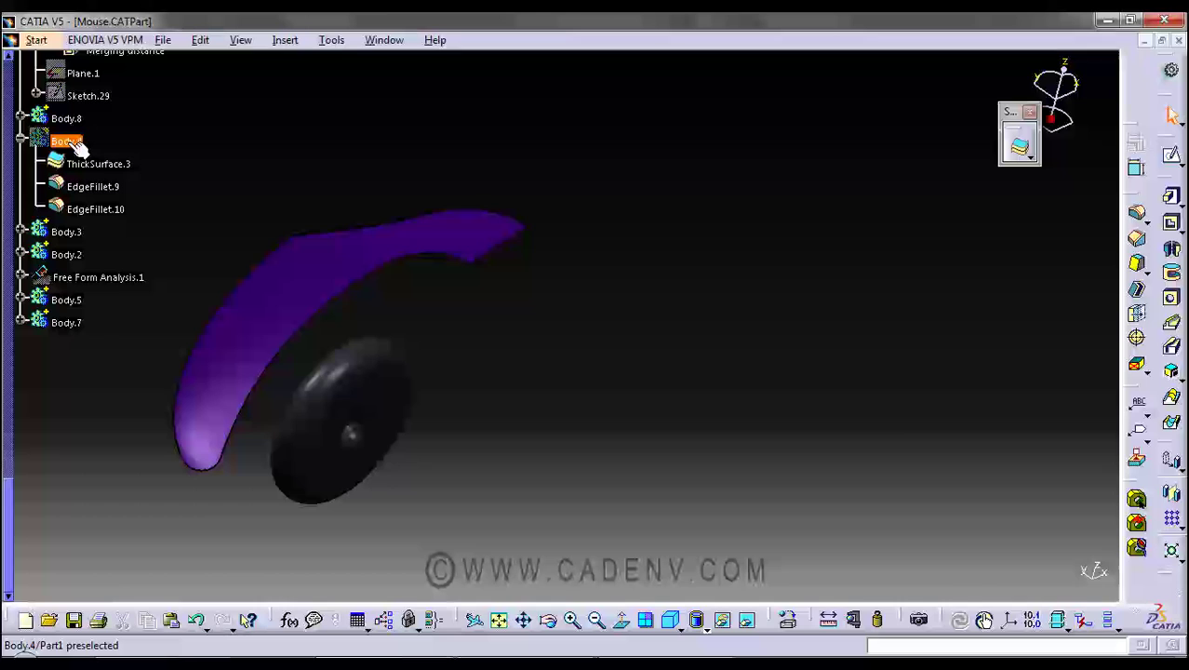
{"action": "middle_click_drag", "start_coordinate": [627, 457], "coordinate": [582, 438]}
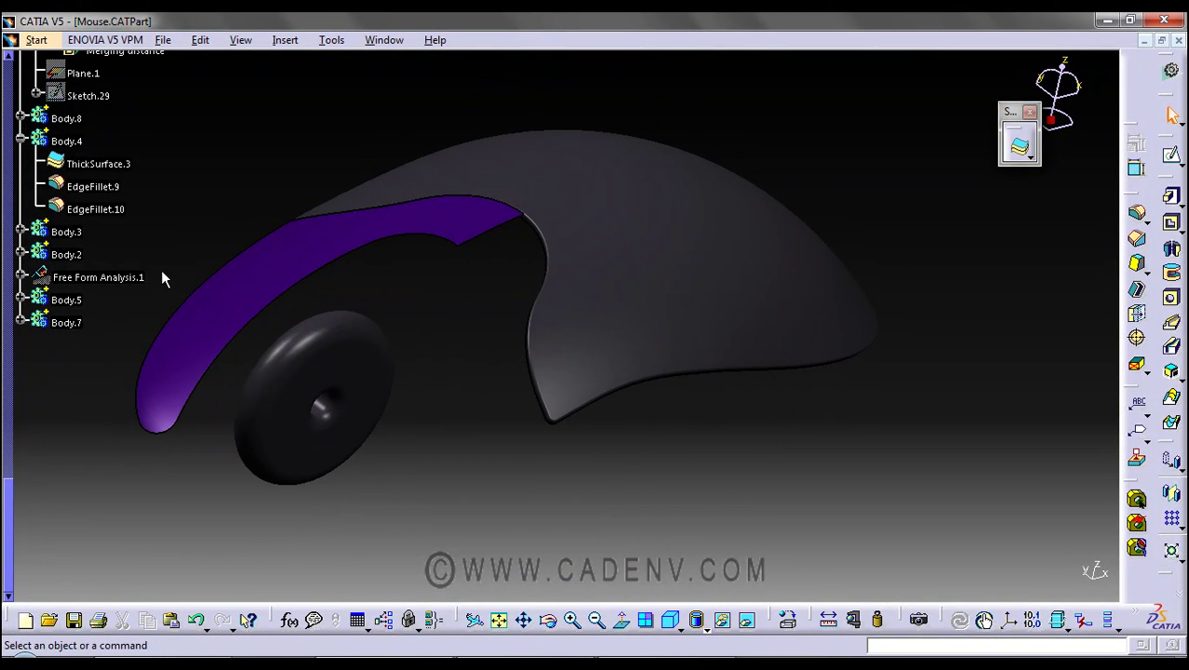
{"action": "left_click", "coordinate": [20, 232]}
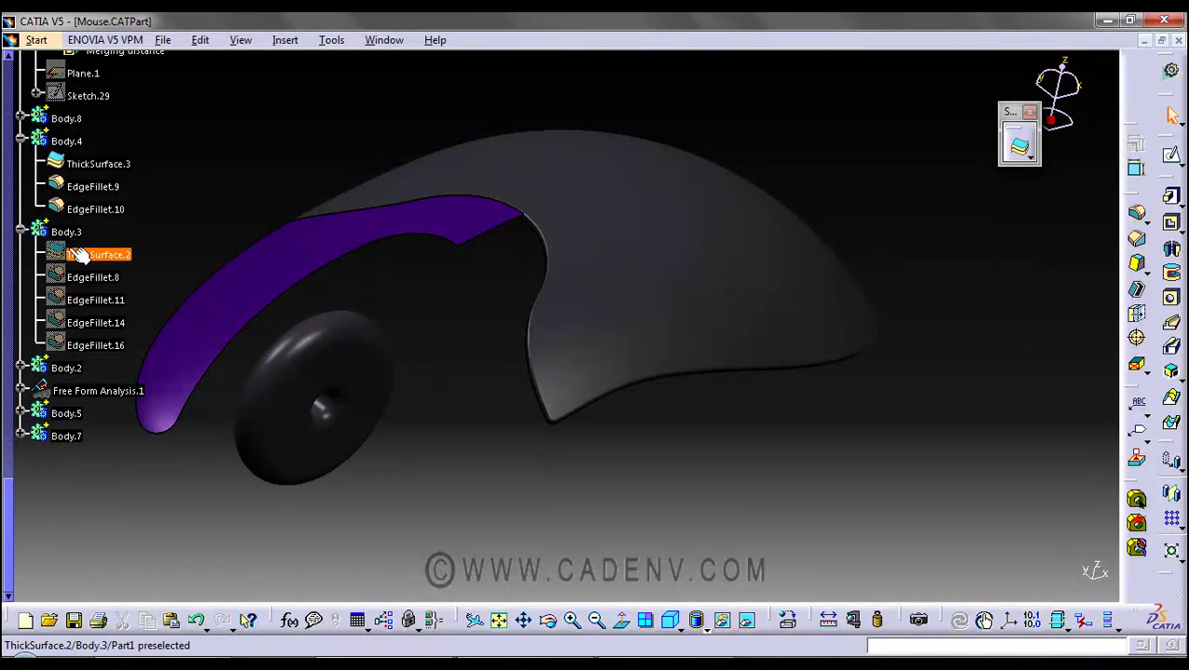
{"action": "middle_click_drag", "start_coordinate": [535, 418], "coordinate": [616, 398]}
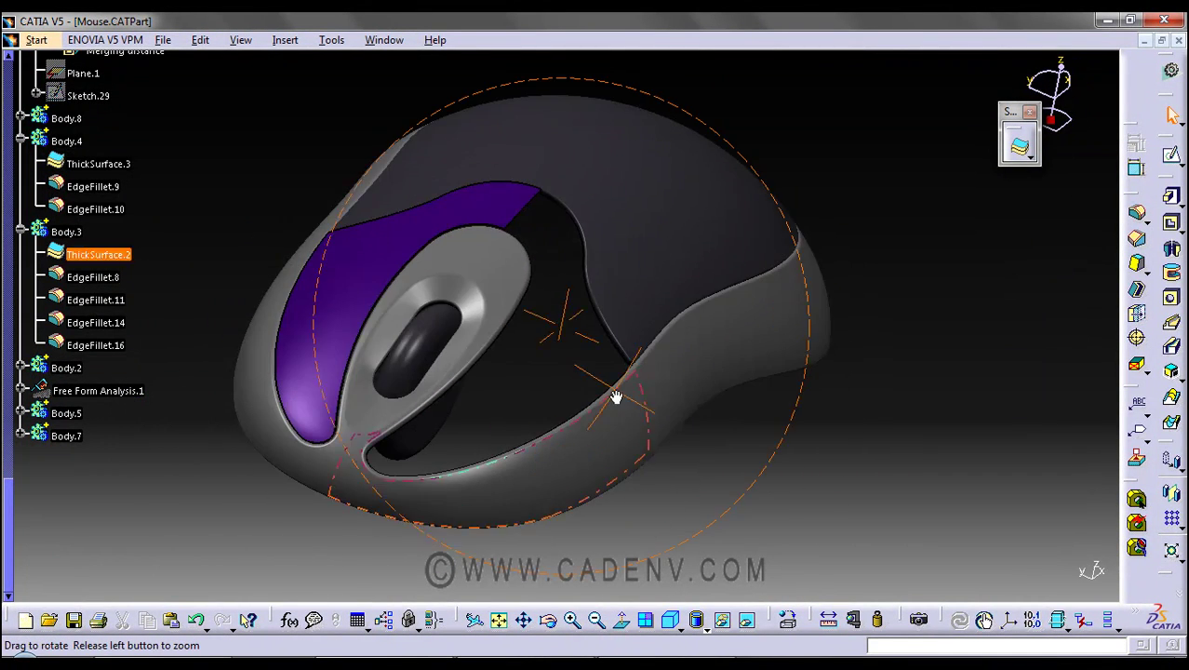
{"action": "middle_click_drag", "start_coordinate": [760, 441], "coordinate": [767, 412]}
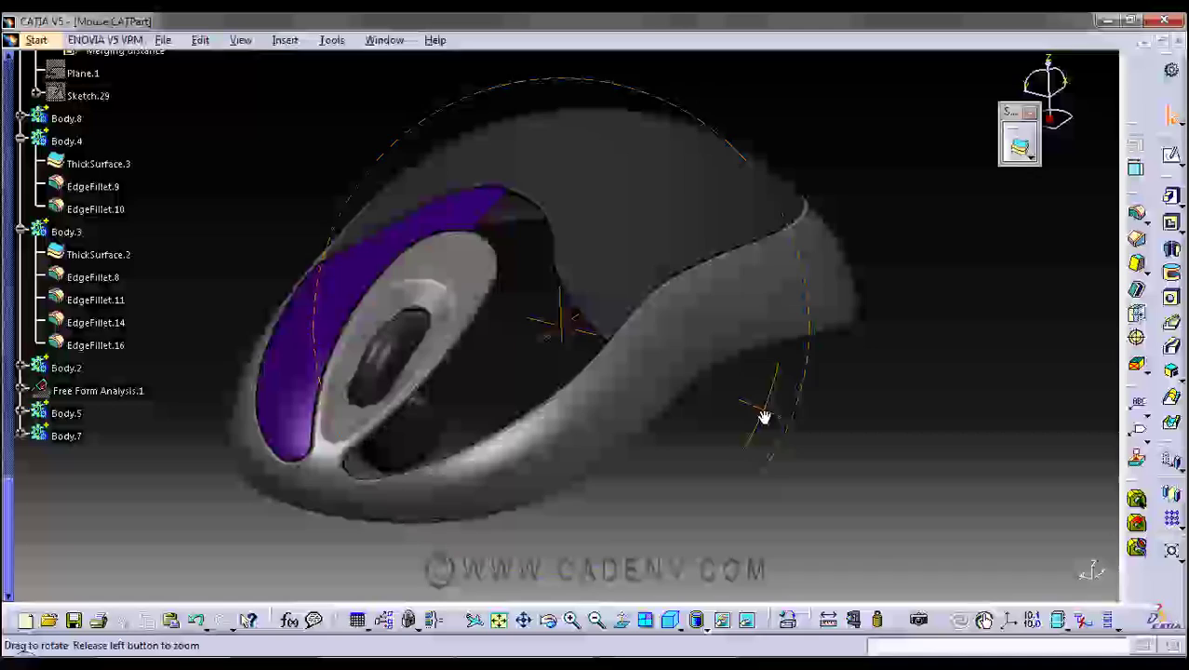
- Hide ThickSurface.2's EdgeFillet.6 parent surface from its parents/children graph
{"action": "right_click", "coordinate": [102, 255]}
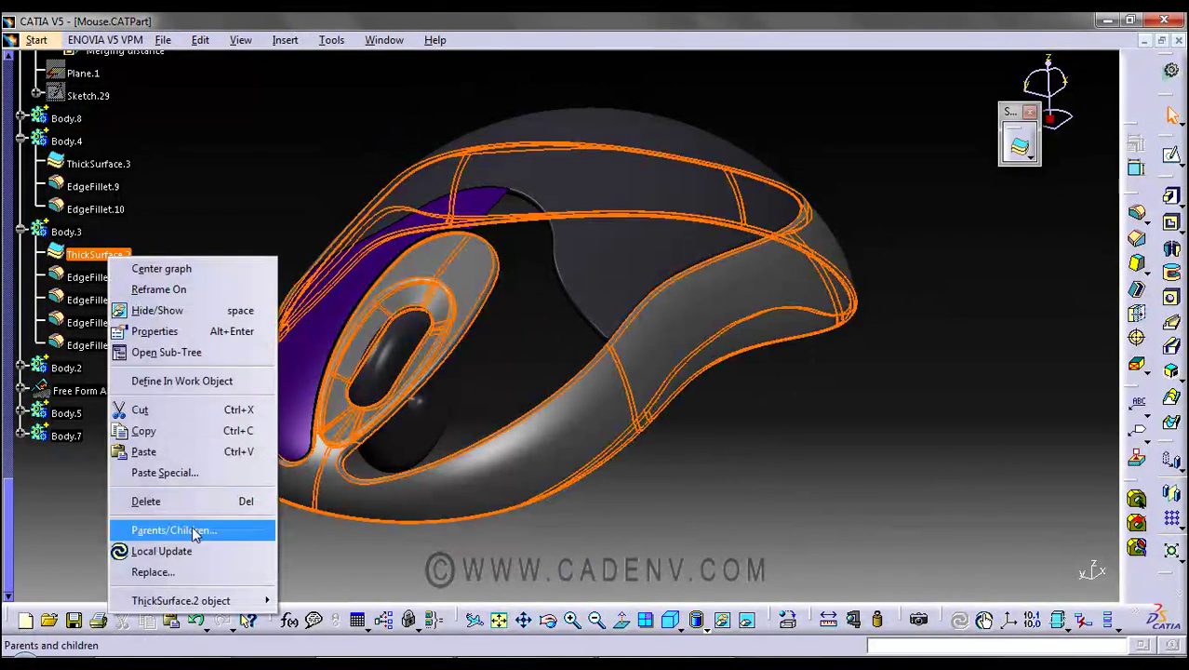
{"action": "left_click", "coordinate": [194, 529]}
{"action": "middle_click_drag", "start_coordinate": [888, 433], "coordinate": [924, 456]}
{"action": "right_click", "coordinate": [928, 392]}
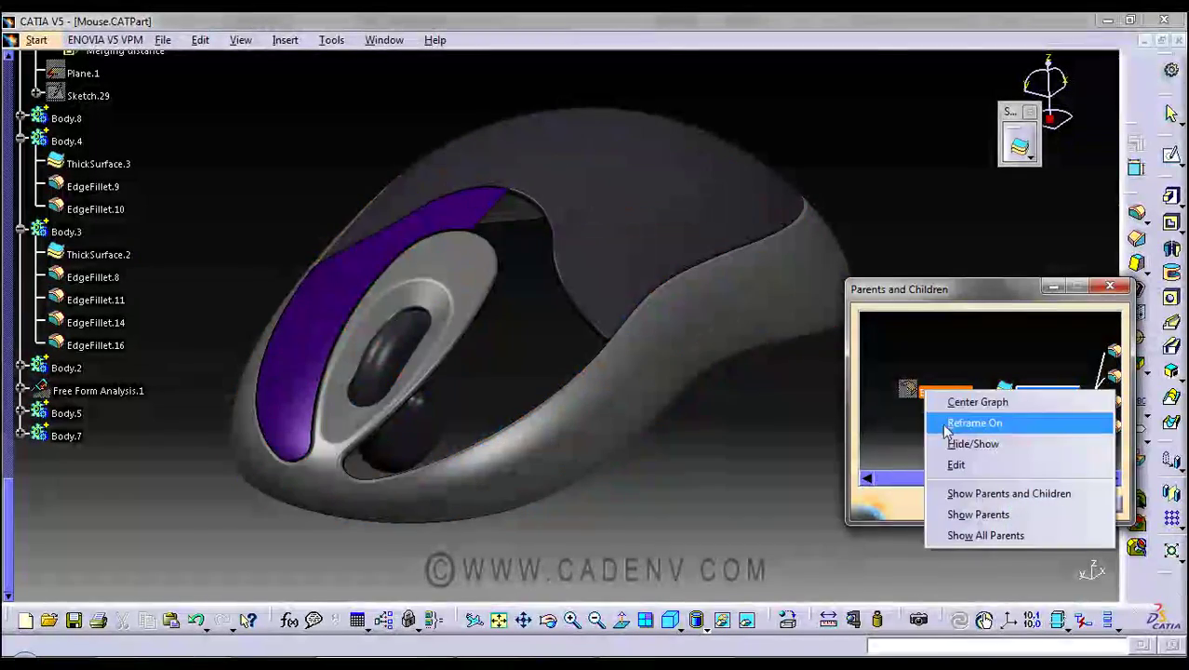
{"action": "left_click", "coordinate": [973, 444]}
{"action": "middle_click_drag", "start_coordinate": [719, 480], "coordinate": [1043, 505]}
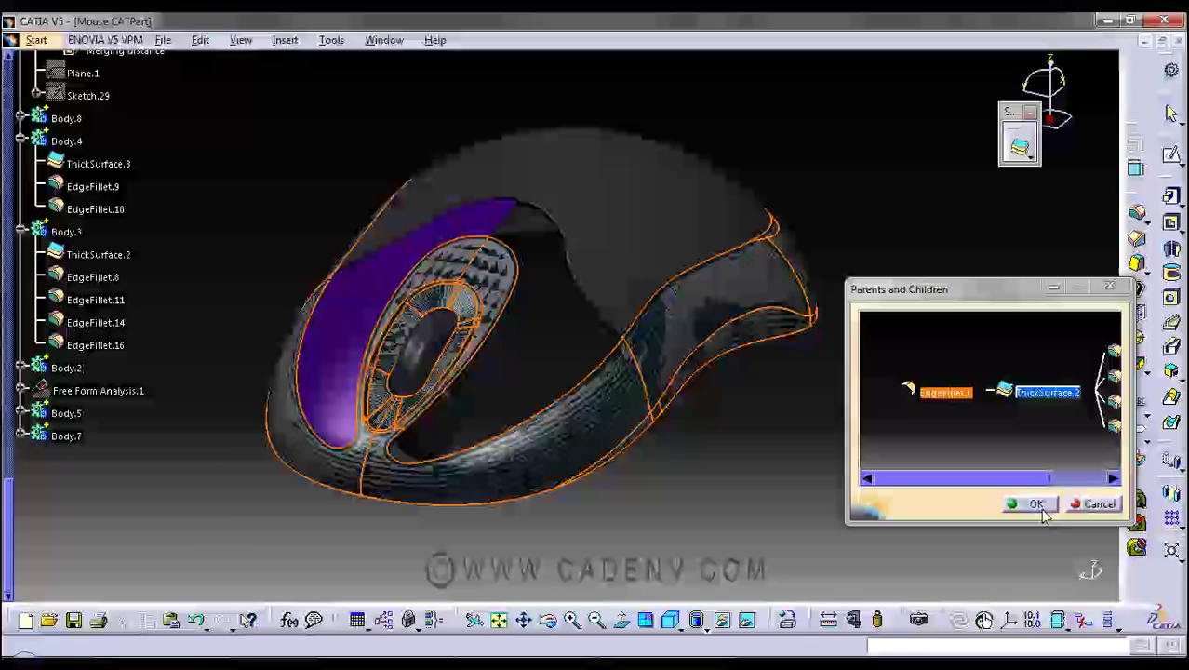
{"action": "left_click", "coordinate": [1036, 504]}
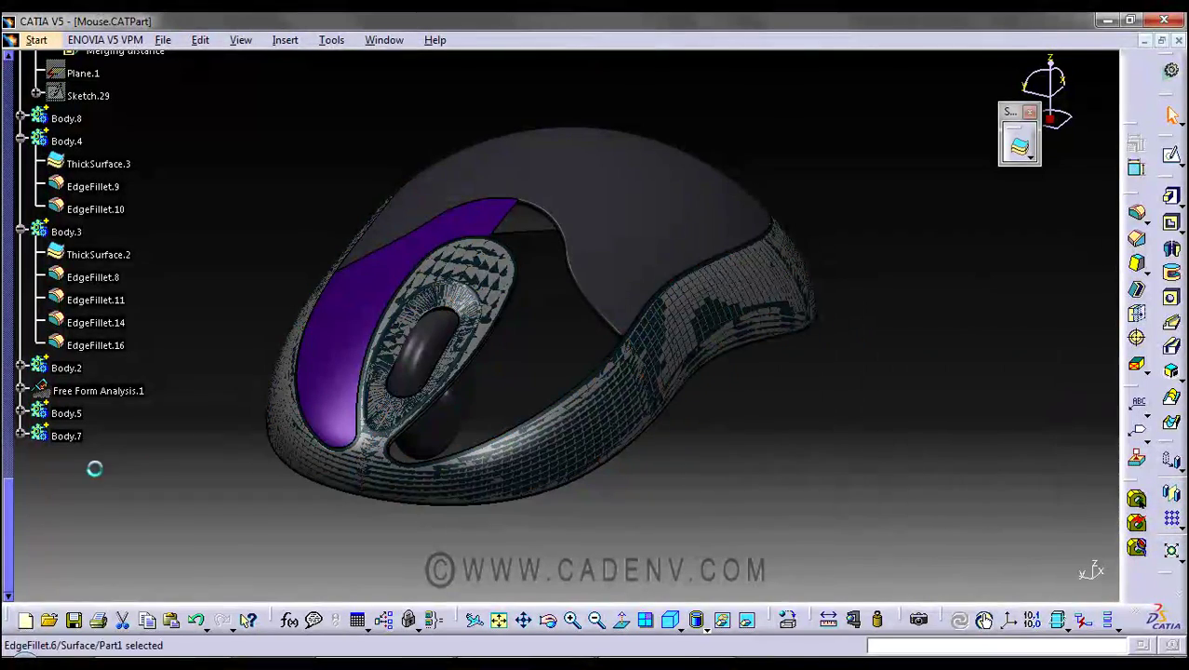
- Hide another ThickSurface.2 parent, then make ThickSurface.2 the current work object
{"action": "right_click", "coordinate": [114, 261]}
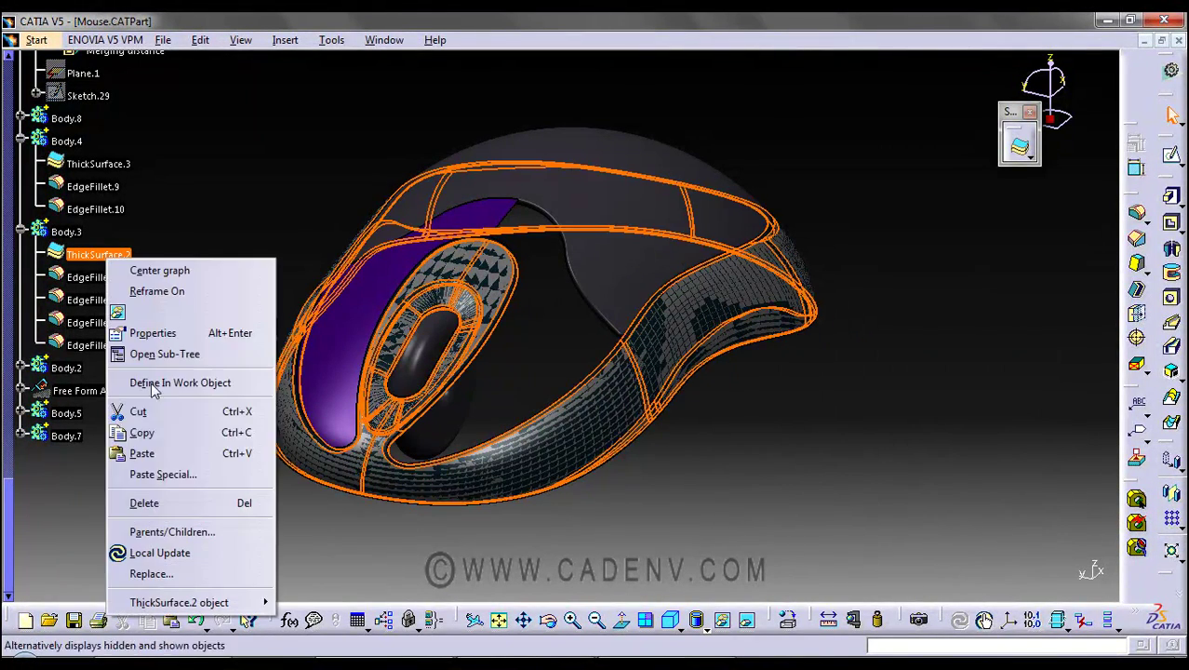
{"action": "left_click", "coordinate": [210, 533]}
{"action": "right_click", "coordinate": [888, 400]}
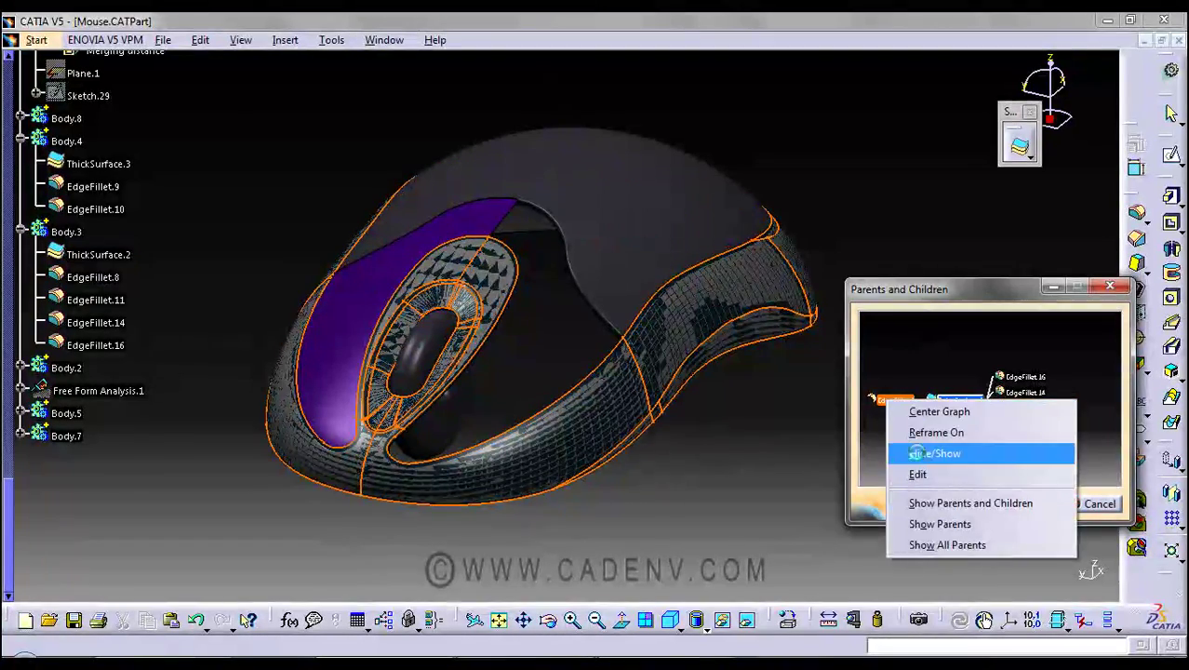
{"action": "left_click", "coordinate": [917, 453]}
{"action": "left_click", "coordinate": [1024, 502]}
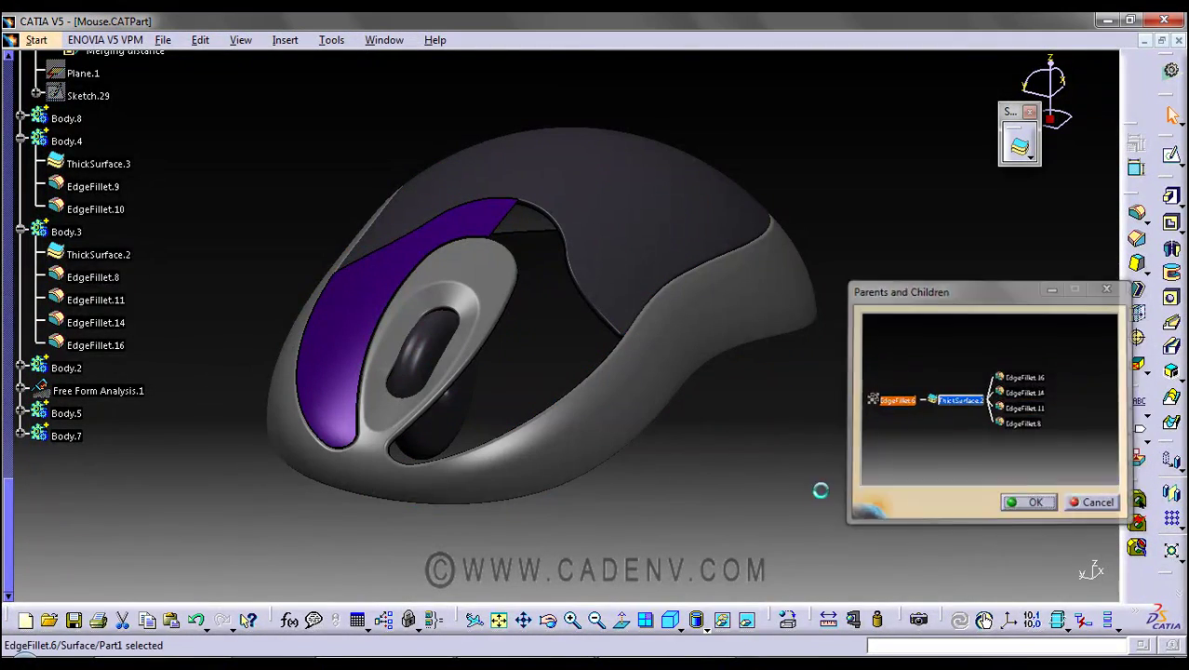
{"action": "right_click", "coordinate": [105, 265]}
{"action": "left_click", "coordinate": [212, 382]}
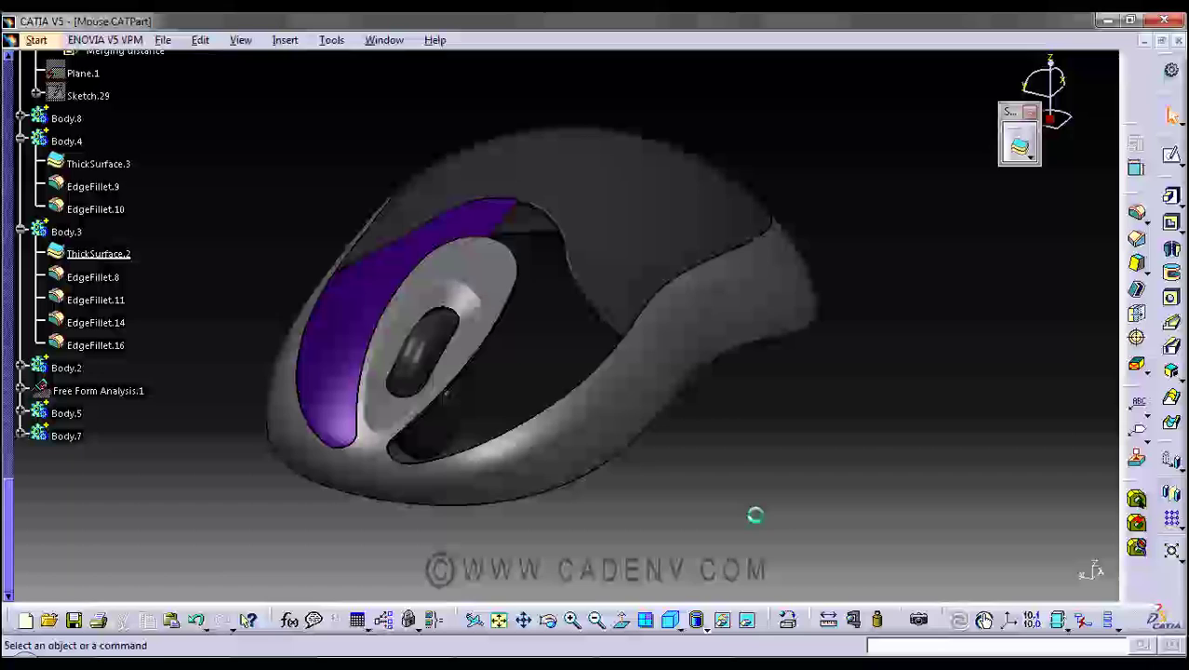
- Make EdgeFillet.8 Body.3's work object and inspect its 0.4mm fillet on the side opening
{"action": "double_click", "coordinate": [95, 276]}
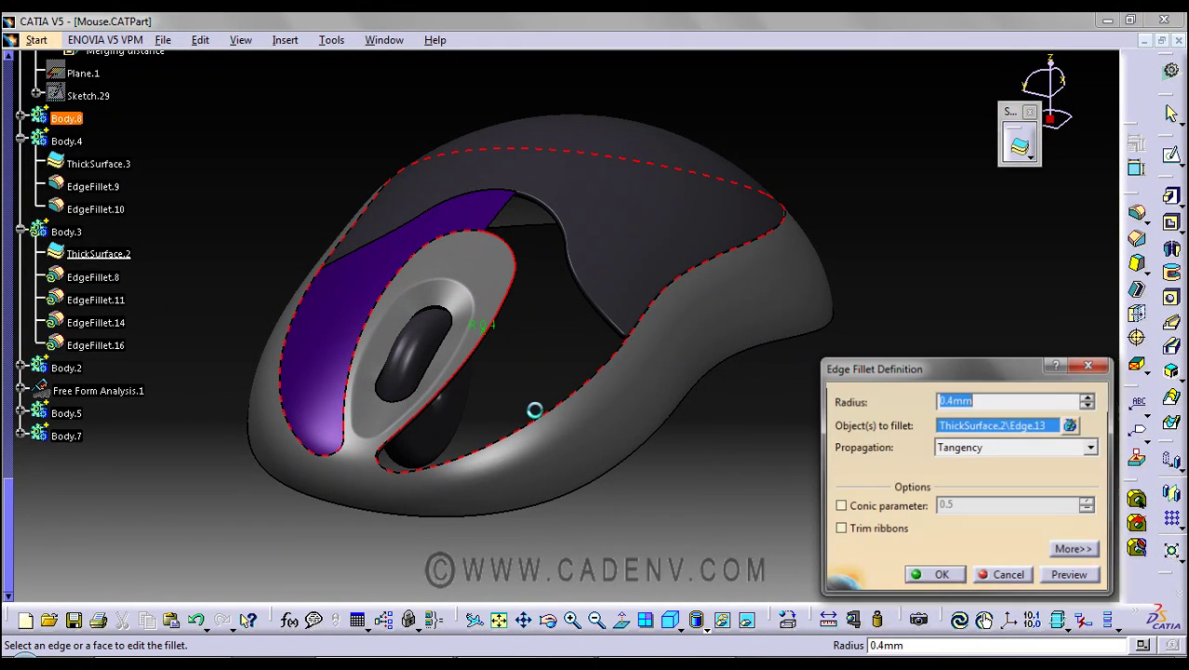
{"action": "left_click", "coordinate": [1004, 577]}
{"action": "right_click", "coordinate": [88, 274]}
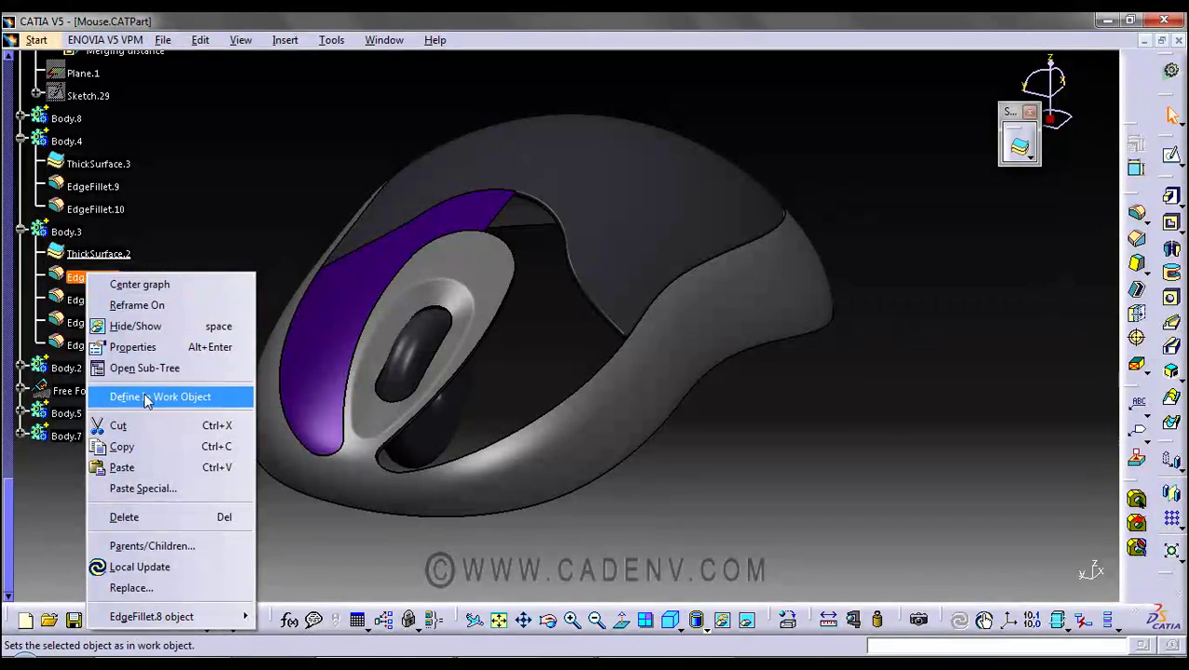
{"action": "left_click", "coordinate": [146, 399]}
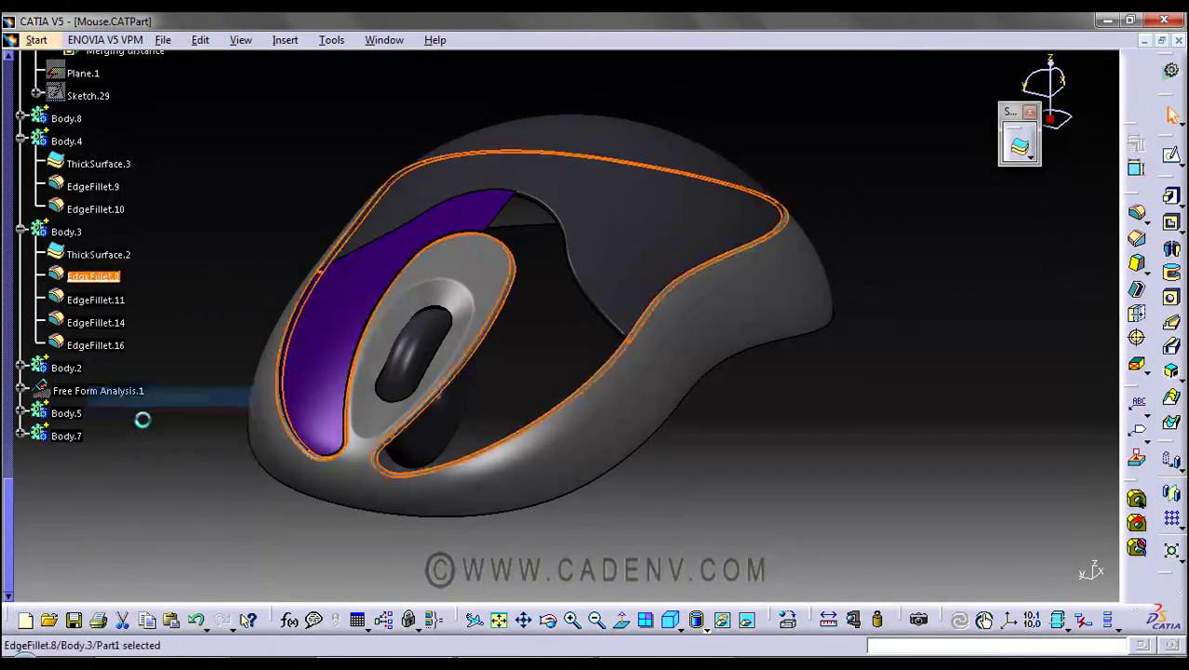
{"action": "double_click", "coordinate": [96, 278]}
{"action": "middle_click_drag", "start_coordinate": [616, 321], "coordinate": [553, 285]}
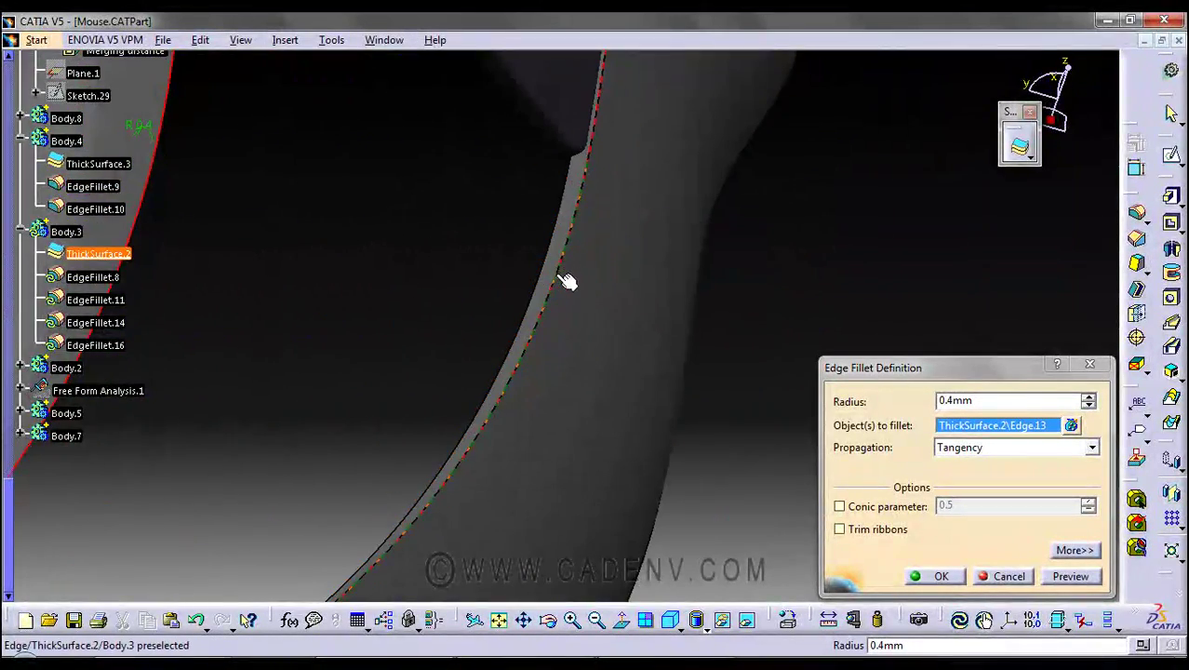
{"action": "middle_click_drag", "start_coordinate": [436, 270], "coordinate": [652, 410]}
- Switch the work object between EdgeFillet.11 and EdgeFillet.8, ending on EdgeFillet.11
{"action": "left_click", "coordinate": [1010, 576]}
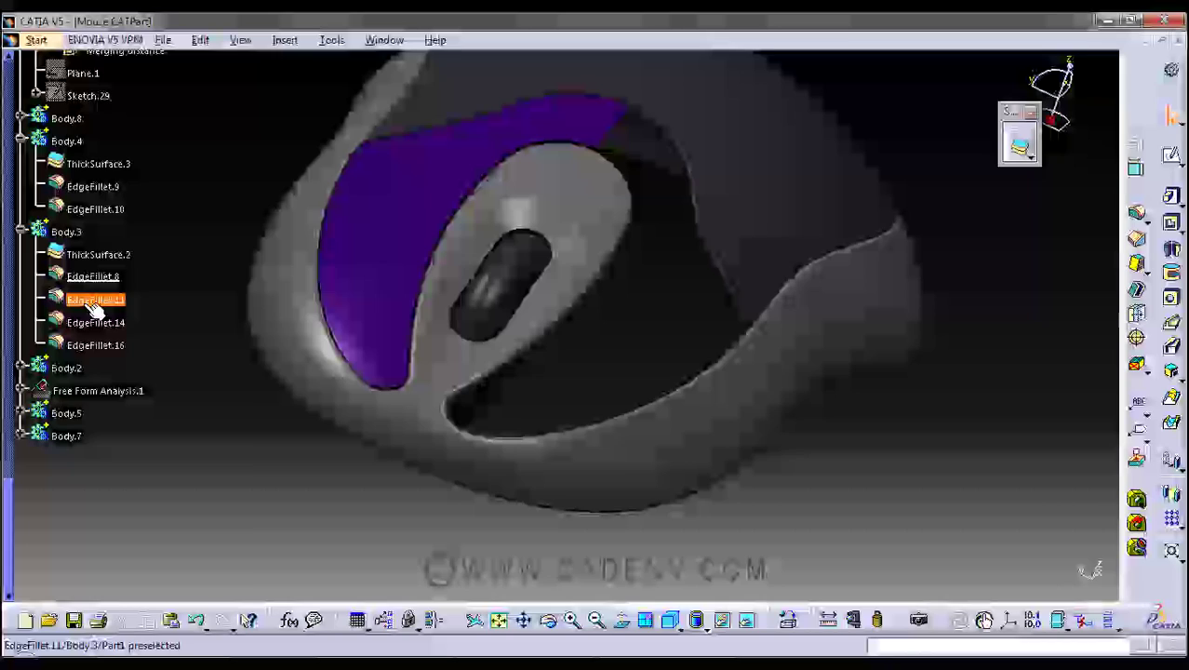
{"action": "right_click", "coordinate": [93, 300]}
{"action": "left_click", "coordinate": [142, 423]}
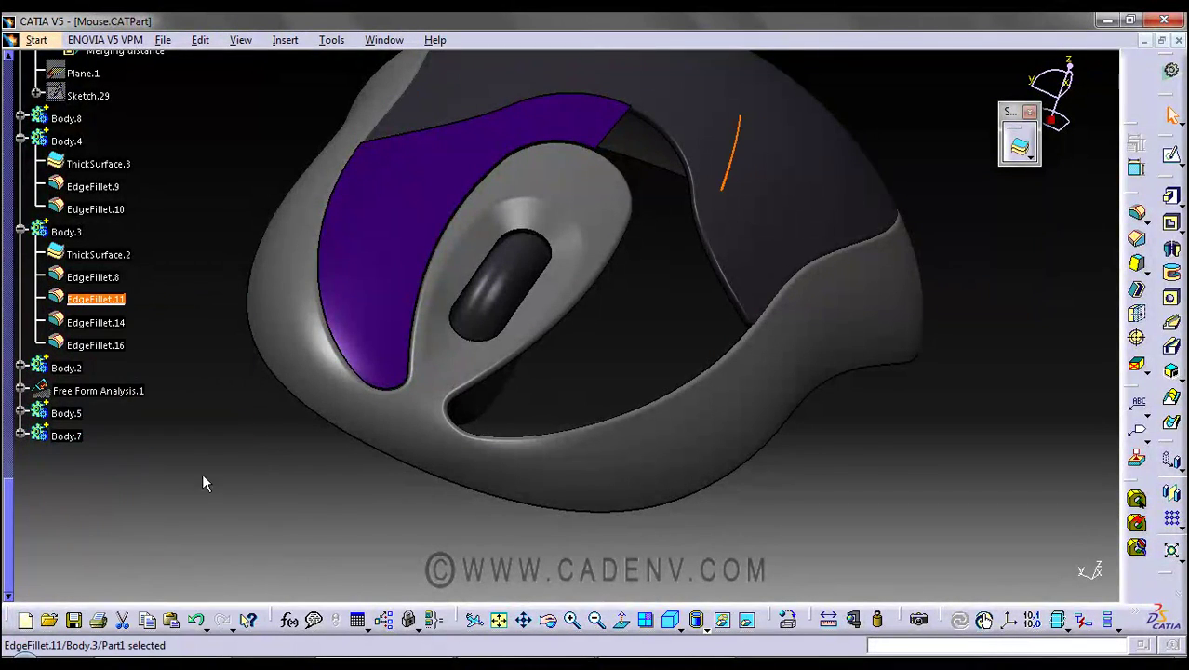
{"action": "middle_click_drag", "start_coordinate": [694, 312], "coordinate": [732, 395]}
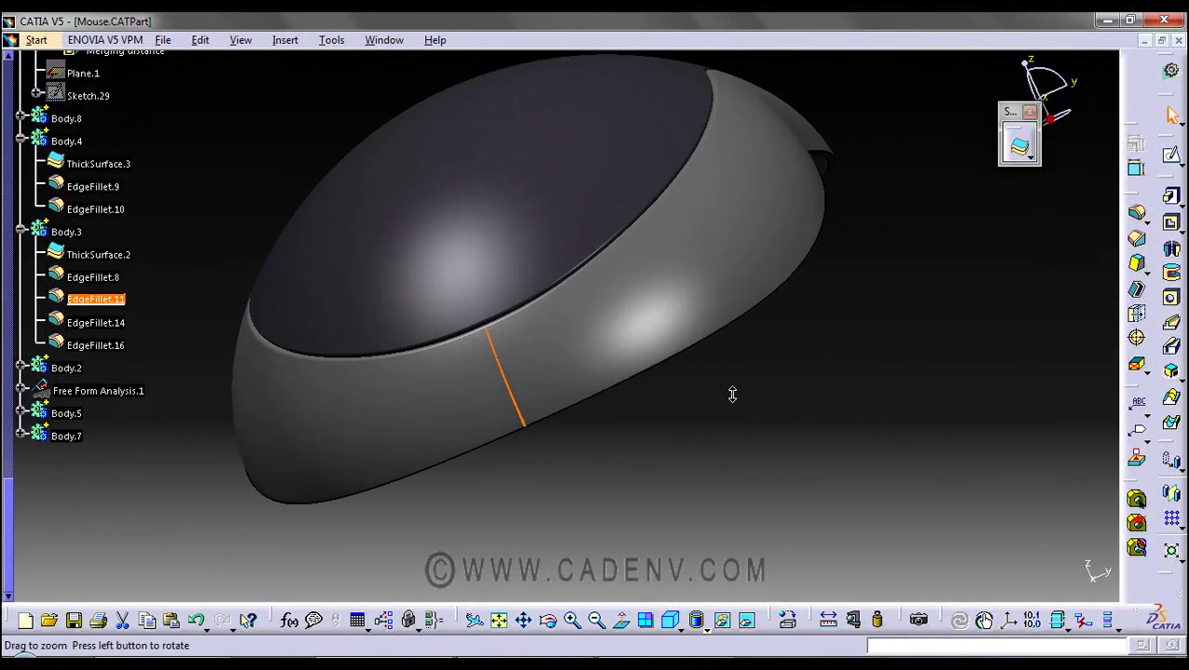
{"action": "right_click", "coordinate": [93, 277]}
{"action": "left_click", "coordinate": [158, 404]}
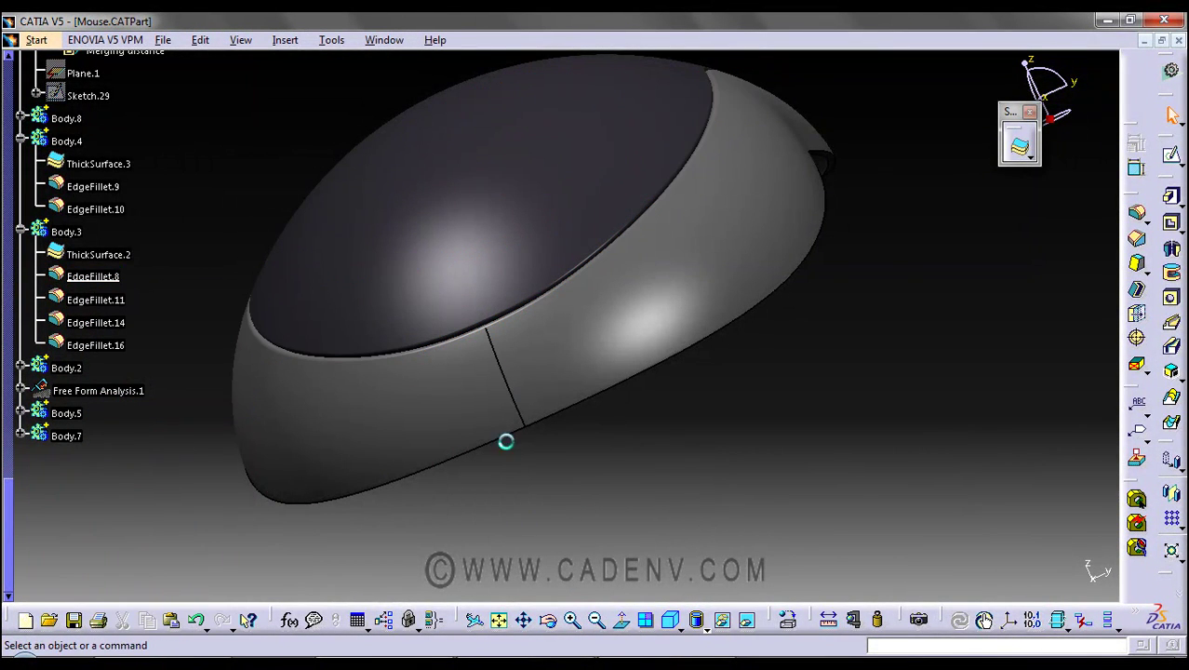
{"action": "middle_click_drag", "start_coordinate": [484, 391], "coordinate": [517, 402]}
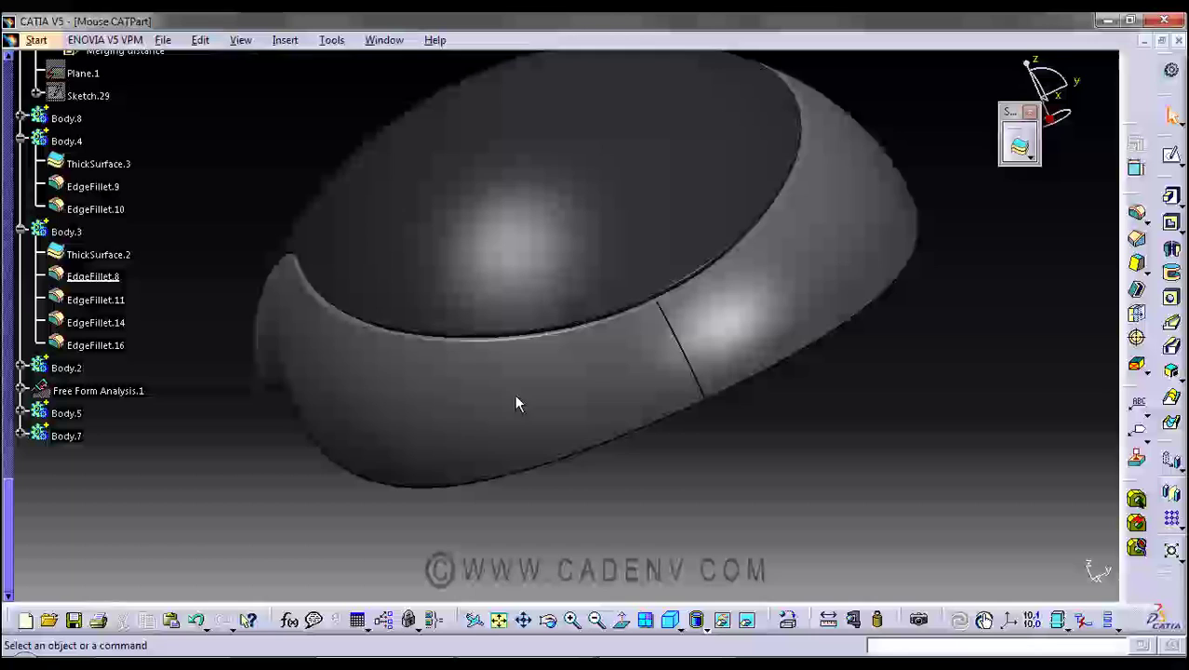
{"action": "right_click", "coordinate": [136, 314]}
{"action": "left_click", "coordinate": [162, 422]}
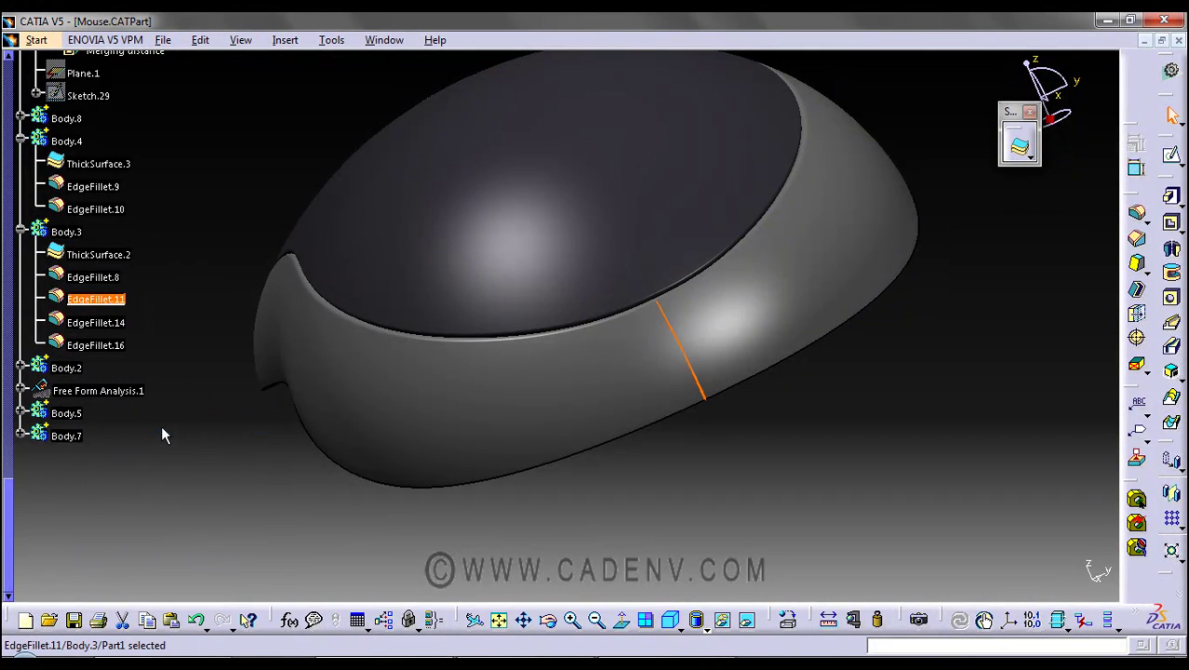
- Make EdgeFillet.14 the work object and zoom in on the scroll wheel opening
{"action": "right_click", "coordinate": [115, 325]}
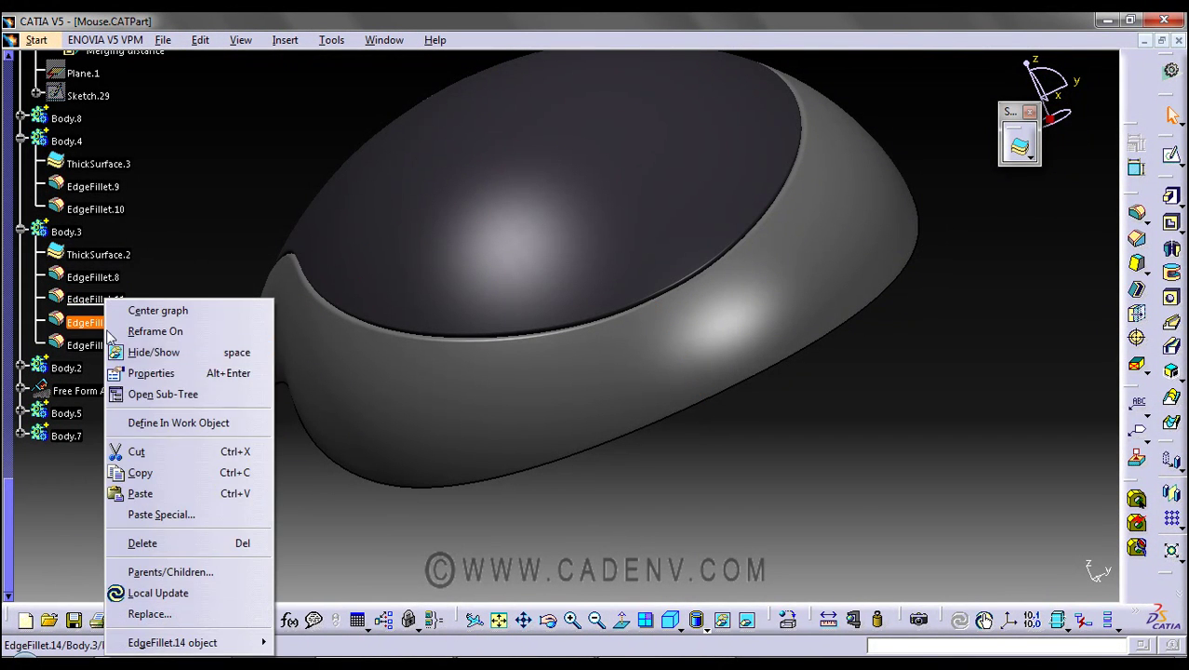
{"action": "left_click", "coordinate": [168, 422]}
{"action": "middle_click_drag", "start_coordinate": [212, 491], "coordinate": [796, 386]}
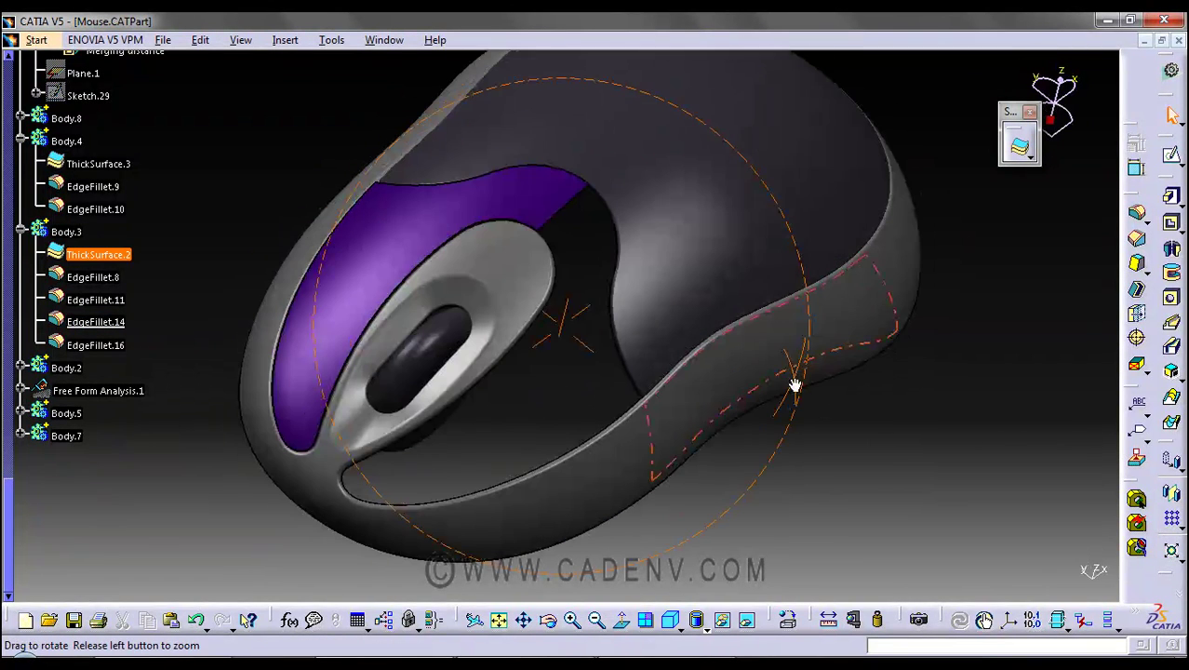
{"action": "left_click", "coordinate": [93, 322]}
{"action": "middle_click_drag", "start_coordinate": [562, 334], "coordinate": [589, 372]}
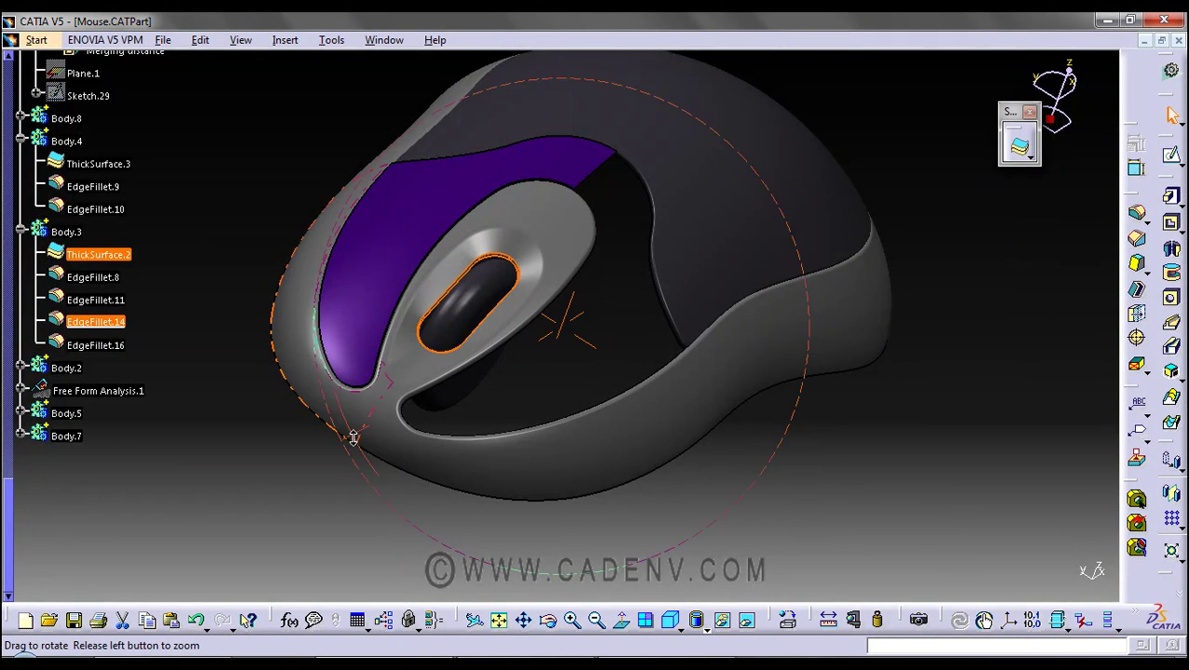
{"action": "middle_click_drag", "start_coordinate": [352, 437], "coordinate": [528, 421]}
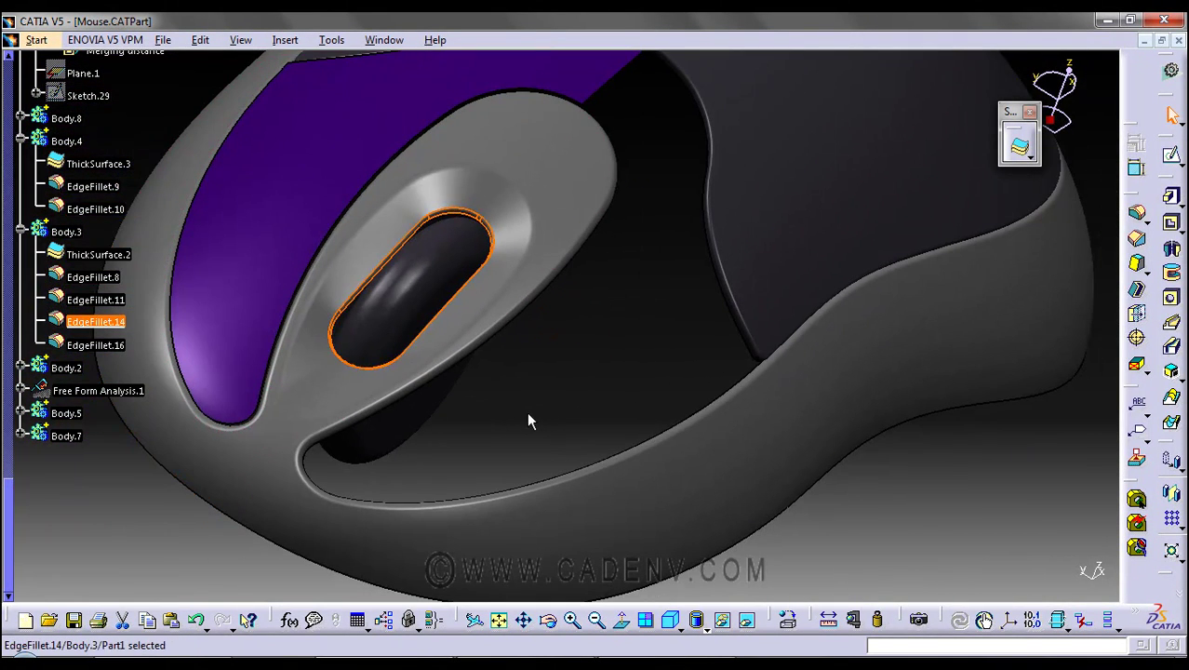
- Review the 0.2mm definitions of EdgeFillet.14 and the next fillet without changes
{"action": "double_click", "coordinate": [93, 322]}
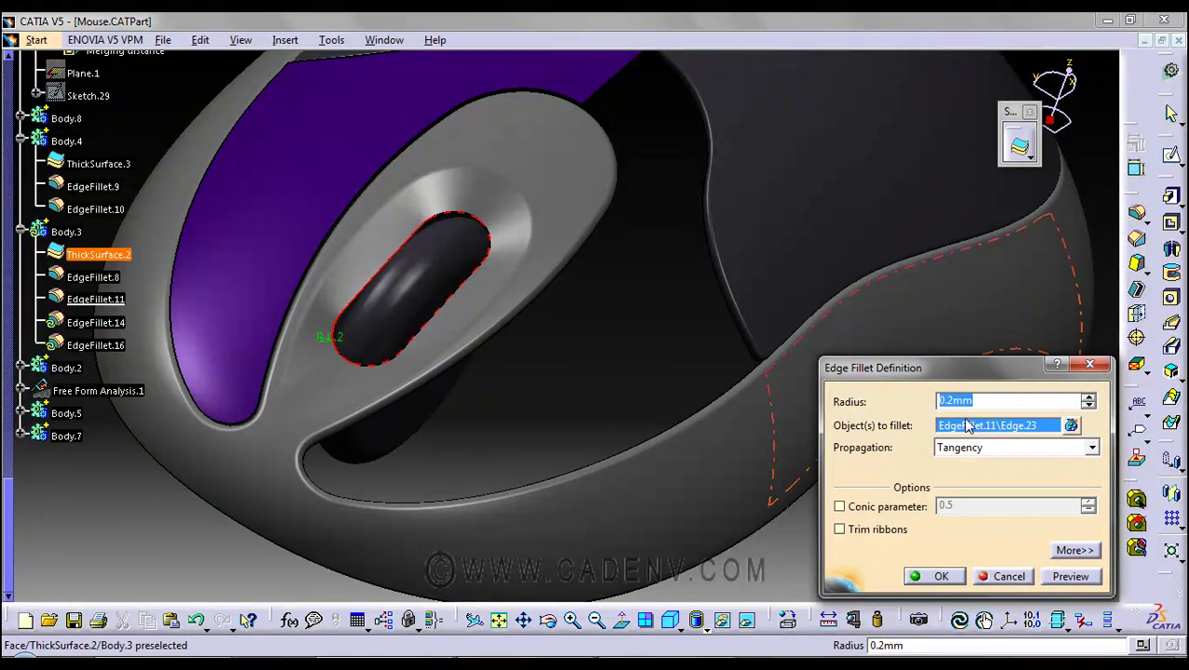
{"action": "left_click", "coordinate": [1005, 579]}
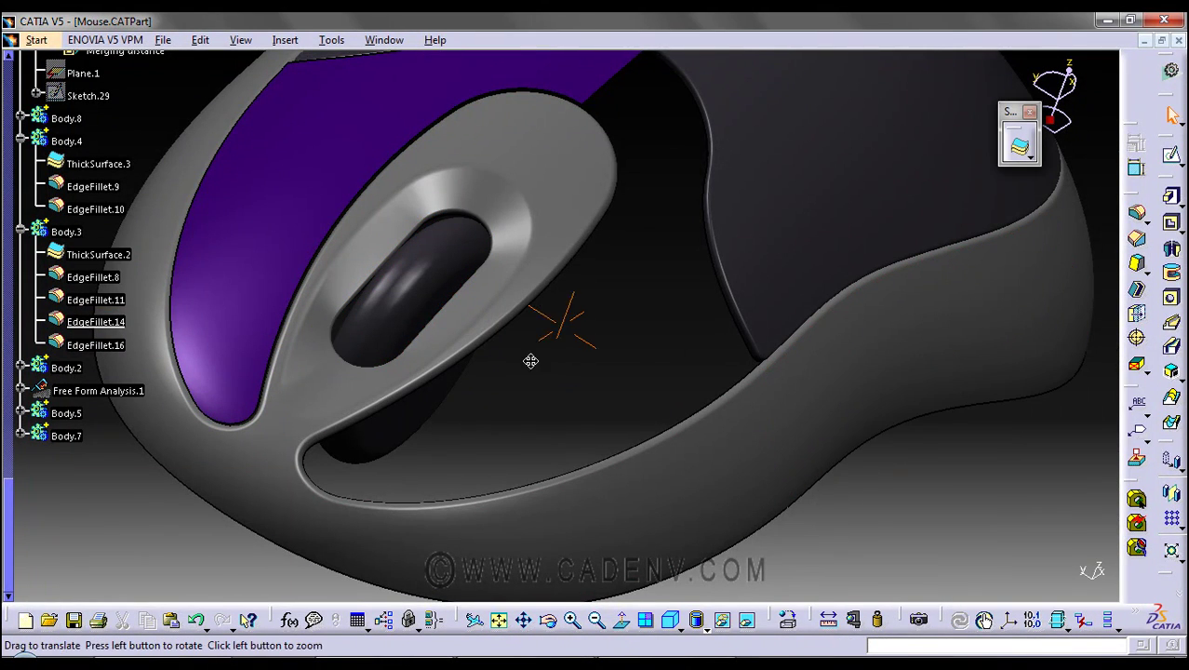
{"action": "middle_click_drag", "start_coordinate": [530, 361], "coordinate": [616, 339]}
{"action": "double_click", "coordinate": [407, 465]}
{"action": "middle_click_drag", "start_coordinate": [406, 465], "coordinate": [476, 458]}
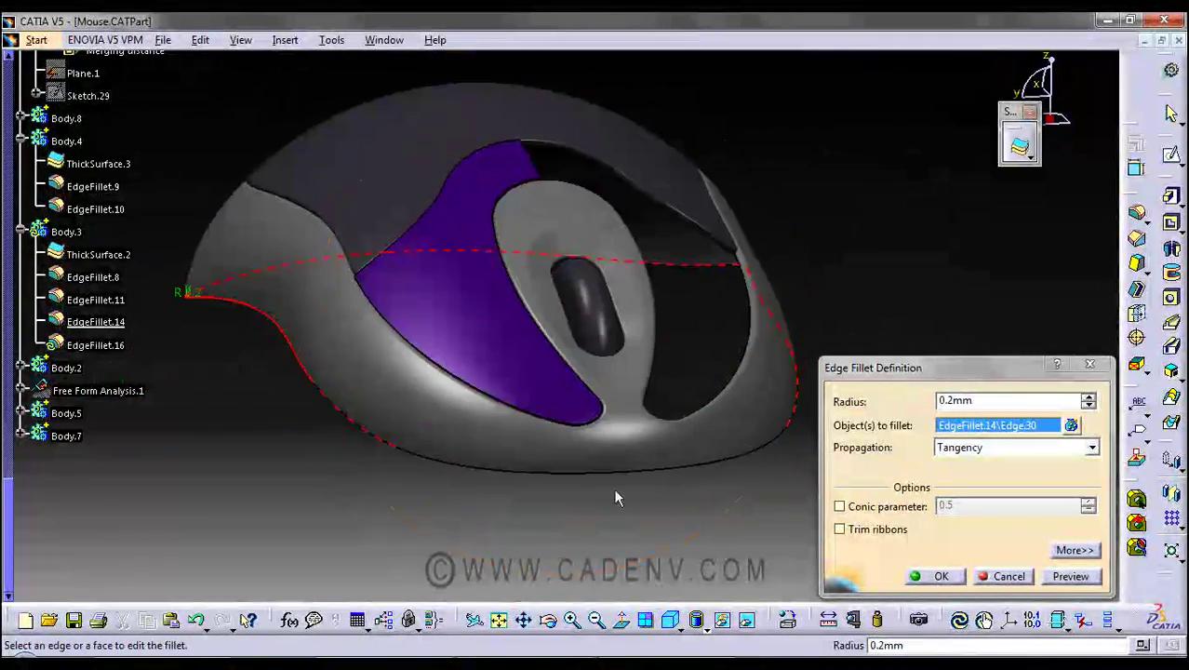
{"action": "left_click", "coordinate": [1009, 576]}
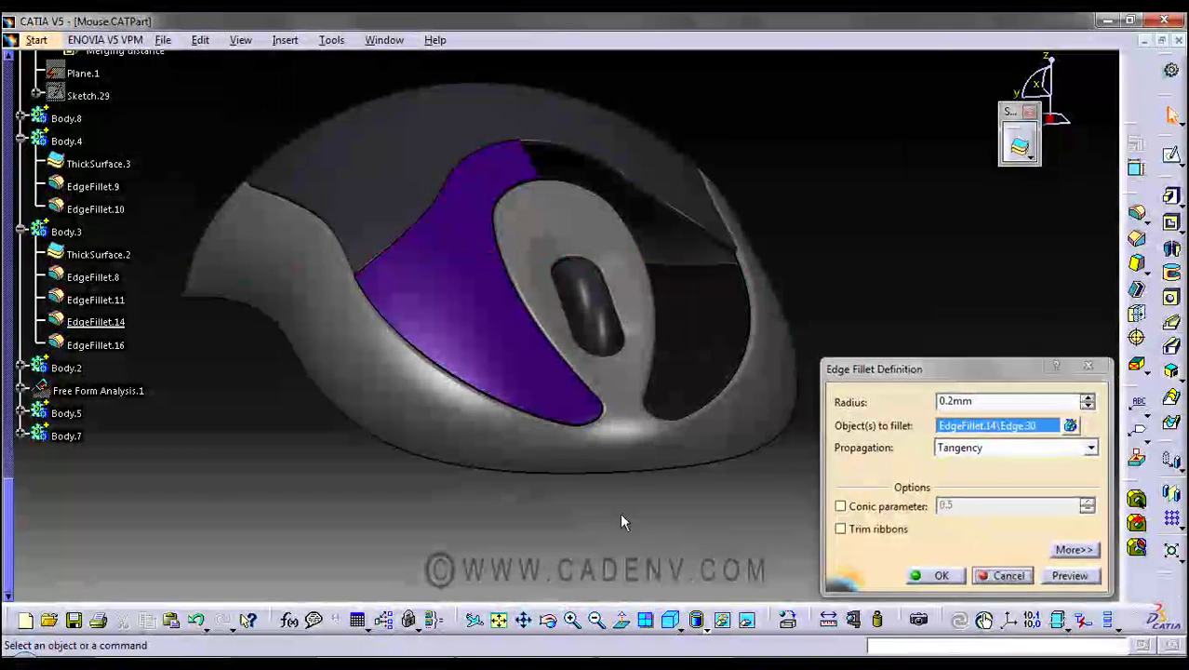
{"action": "middle_click_drag", "start_coordinate": [361, 476], "coordinate": [317, 444]}
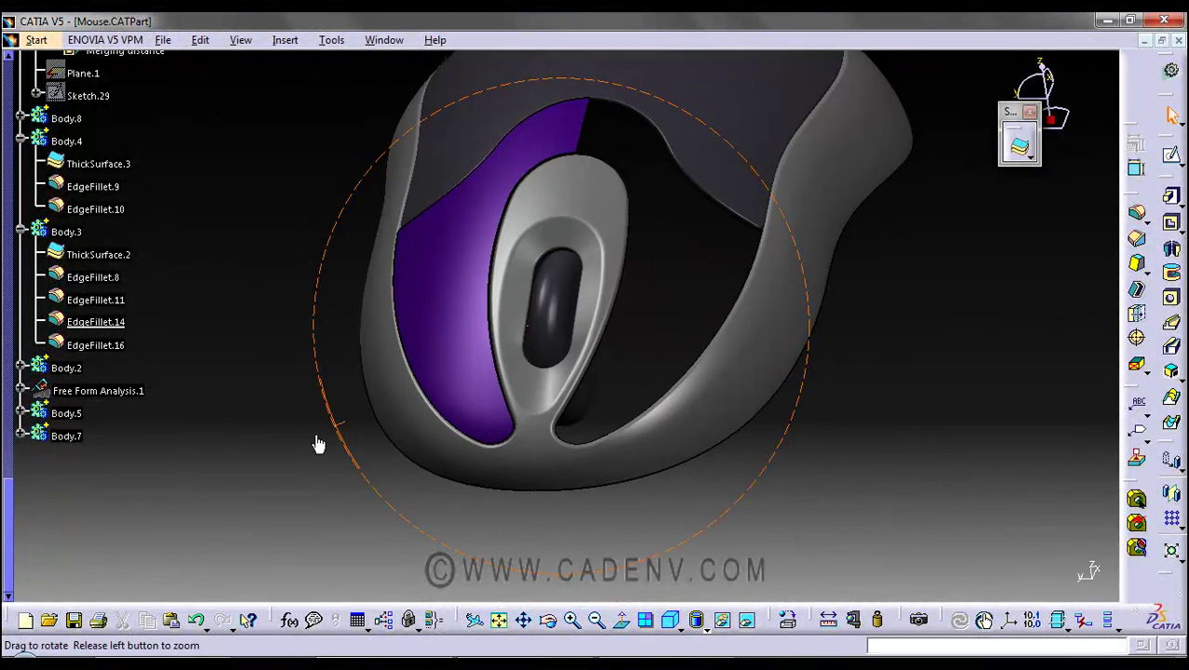
- Make Body.3 the current work object and view the housing at three-quarter angle
{"action": "right_click", "coordinate": [58, 232]}
{"action": "left_click", "coordinate": [98, 358]}
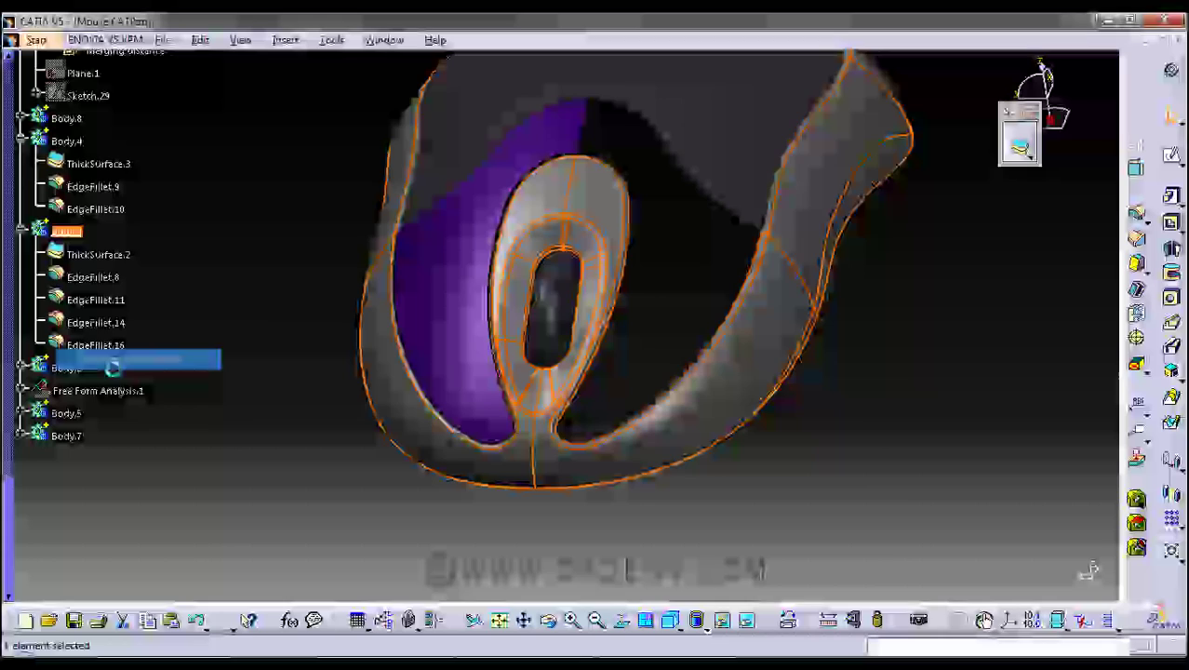
{"action": "middle_click_drag", "start_coordinate": [258, 446], "coordinate": [347, 415]}
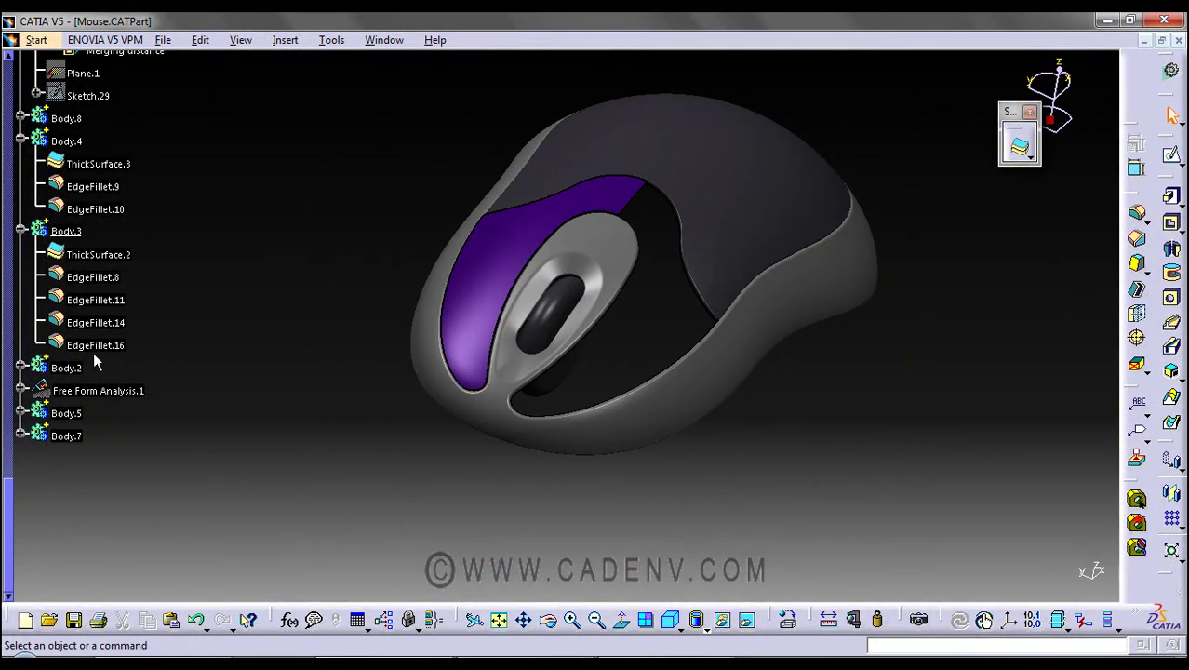
- Expand Body.2 and check in ThickSurface.1's dependency graph that EdgeFillet.5 is its parent
{"action": "left_click", "coordinate": [21, 369]}
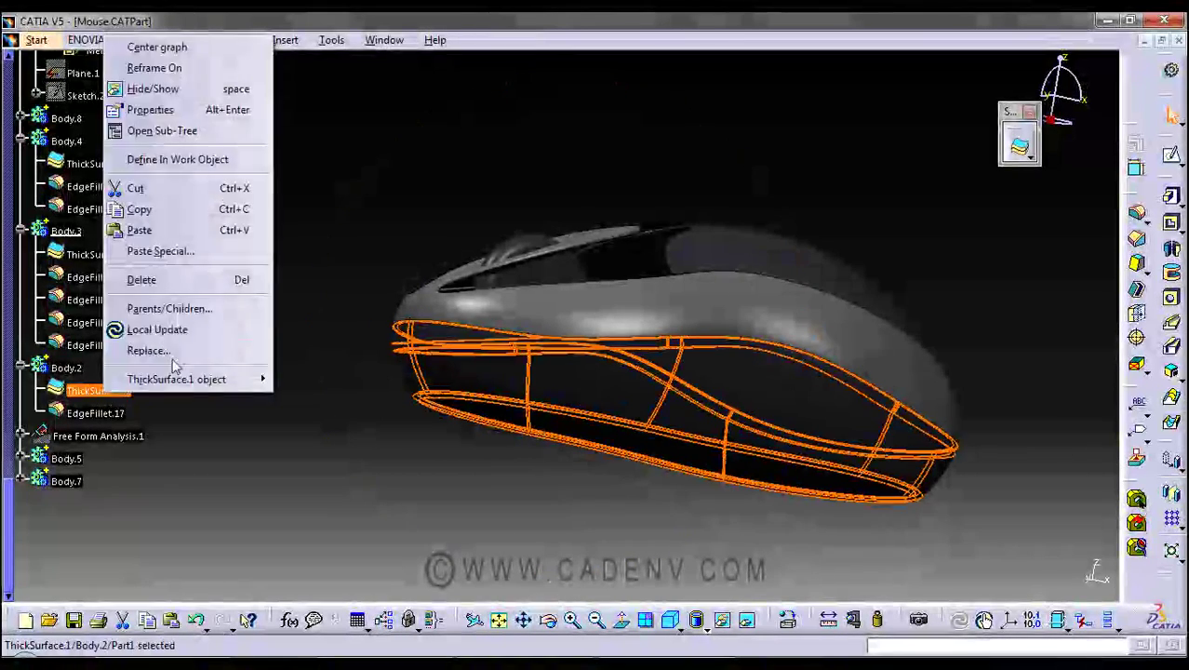
{"action": "left_click", "coordinate": [184, 316]}
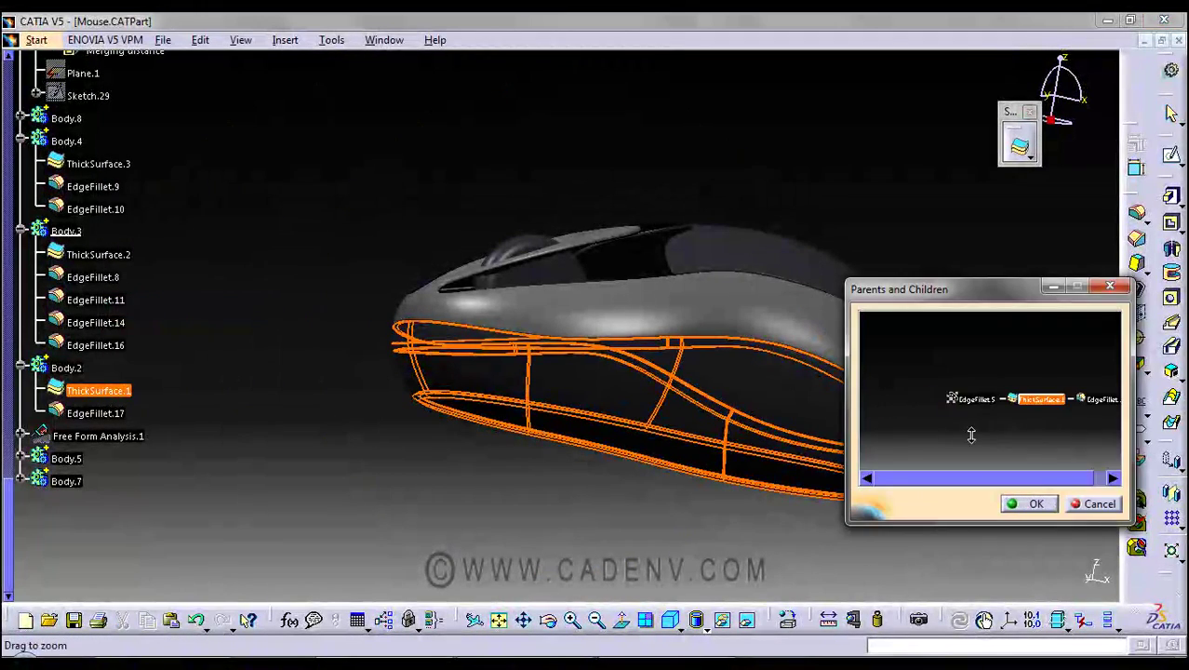
{"action": "left_click", "coordinate": [942, 407]}
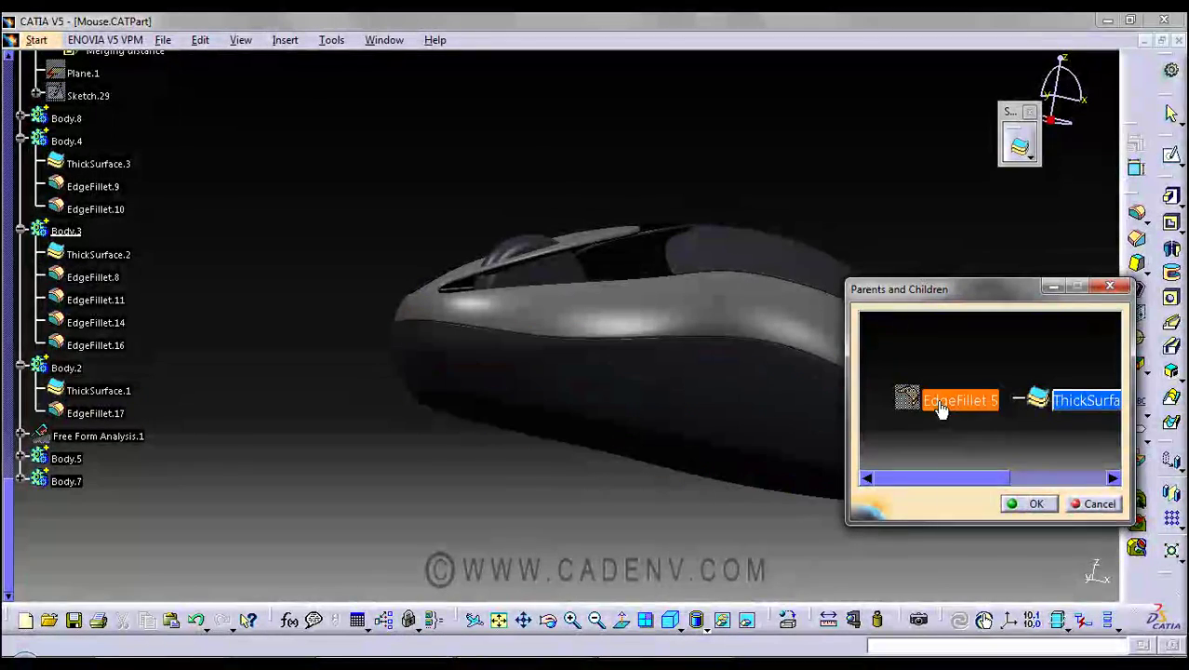
{"action": "right_click", "coordinate": [943, 406]}
{"action": "left_click", "coordinate": [949, 455]}
{"action": "middle_click_drag", "start_coordinate": [521, 279], "coordinate": [516, 235]}
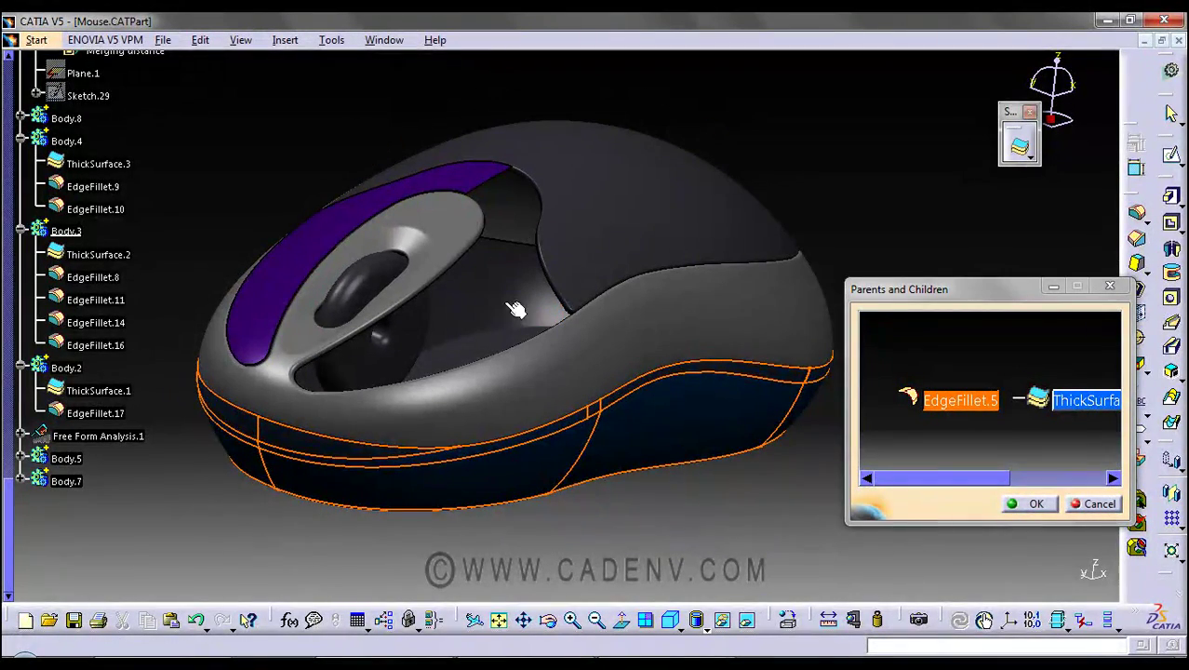
{"action": "middle_click_drag", "start_coordinate": [505, 321], "coordinate": [471, 256]}
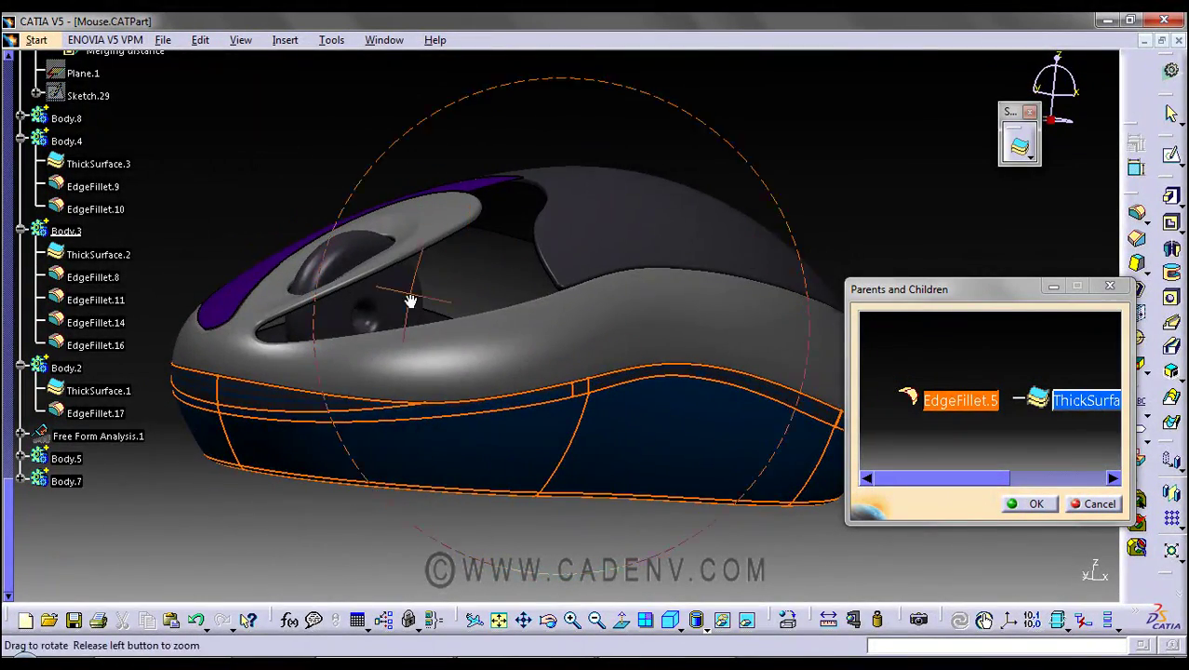
{"action": "middle_click_drag", "start_coordinate": [409, 301], "coordinate": [521, 372]}
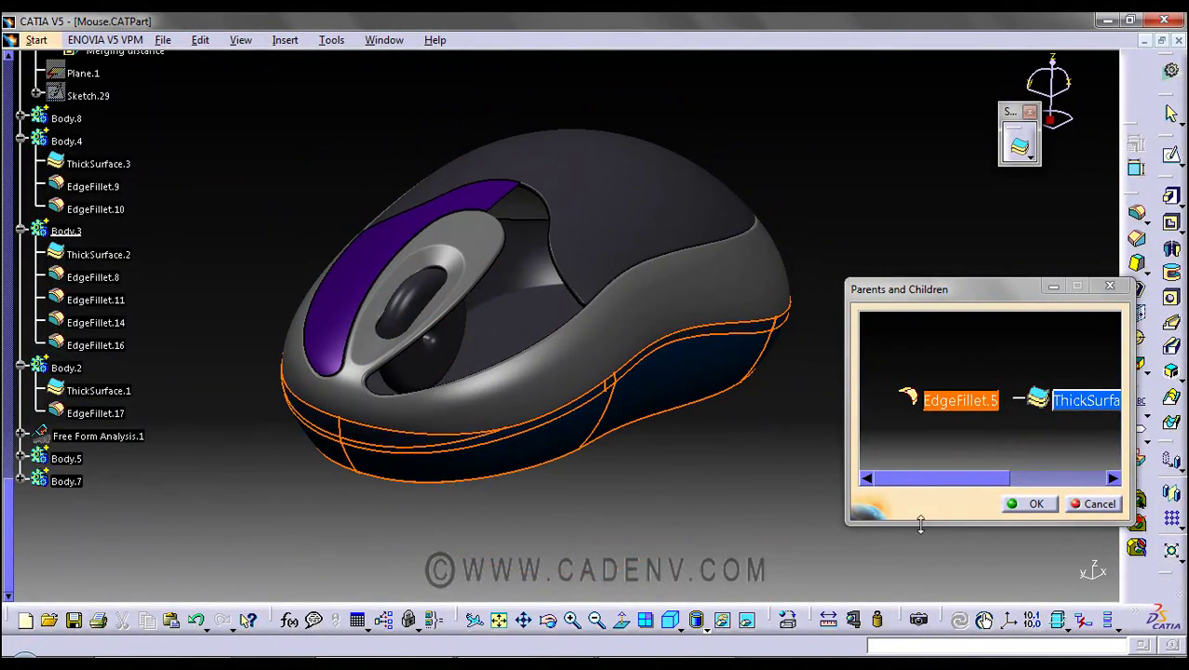
{"action": "middle_click_drag", "start_coordinate": [891, 501], "coordinate": [945, 537]}
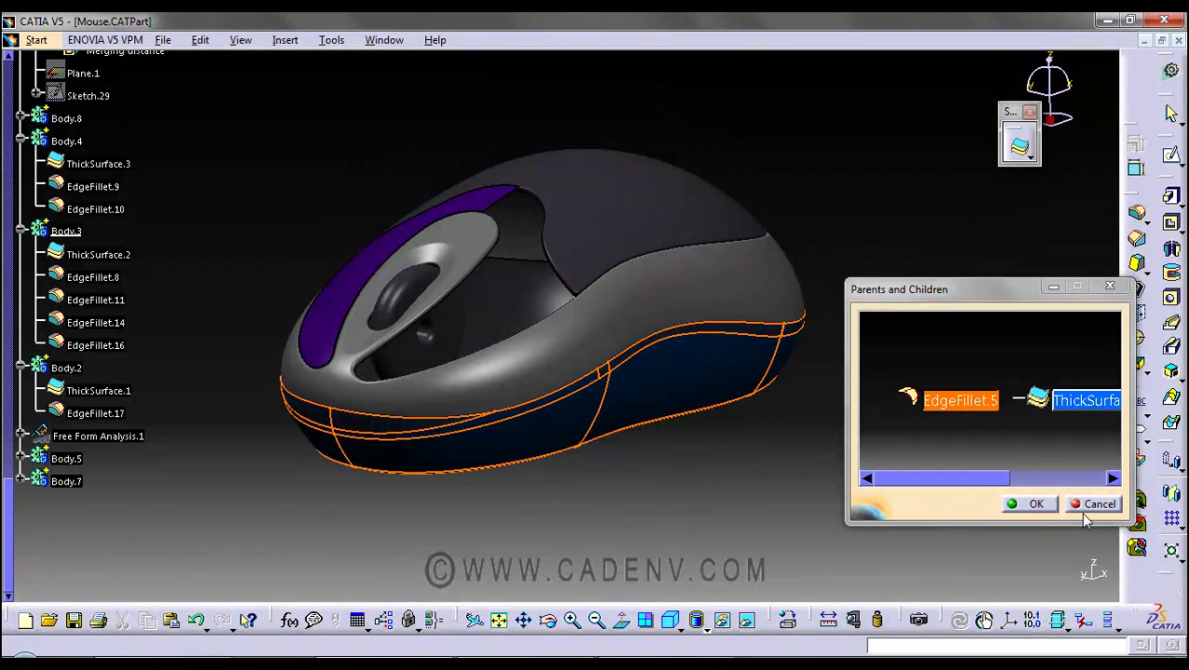
{"action": "left_click", "coordinate": [1037, 505]}
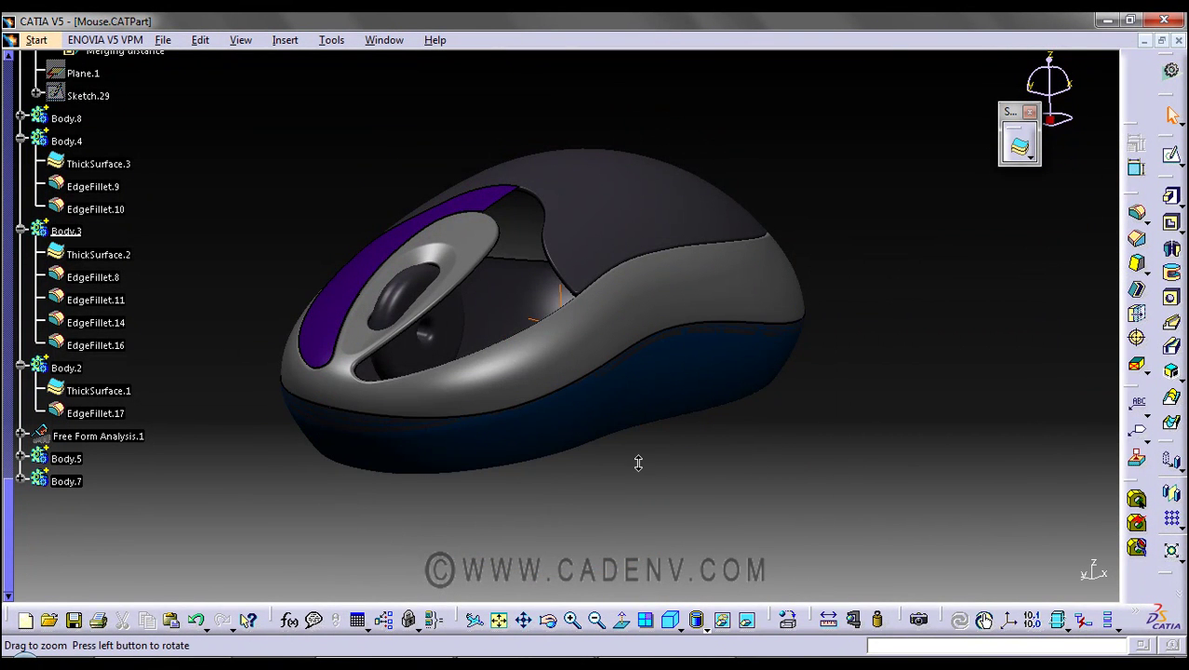
{"action": "middle_click_drag", "start_coordinate": [639, 463], "coordinate": [641, 470]}
- Expand Body.5 and Body.7 in the tree and orbit the mouse from several angles
{"action": "scroll", "coordinate": [202, 382], "scroll_direction": "down", "scroll_amount": 1}
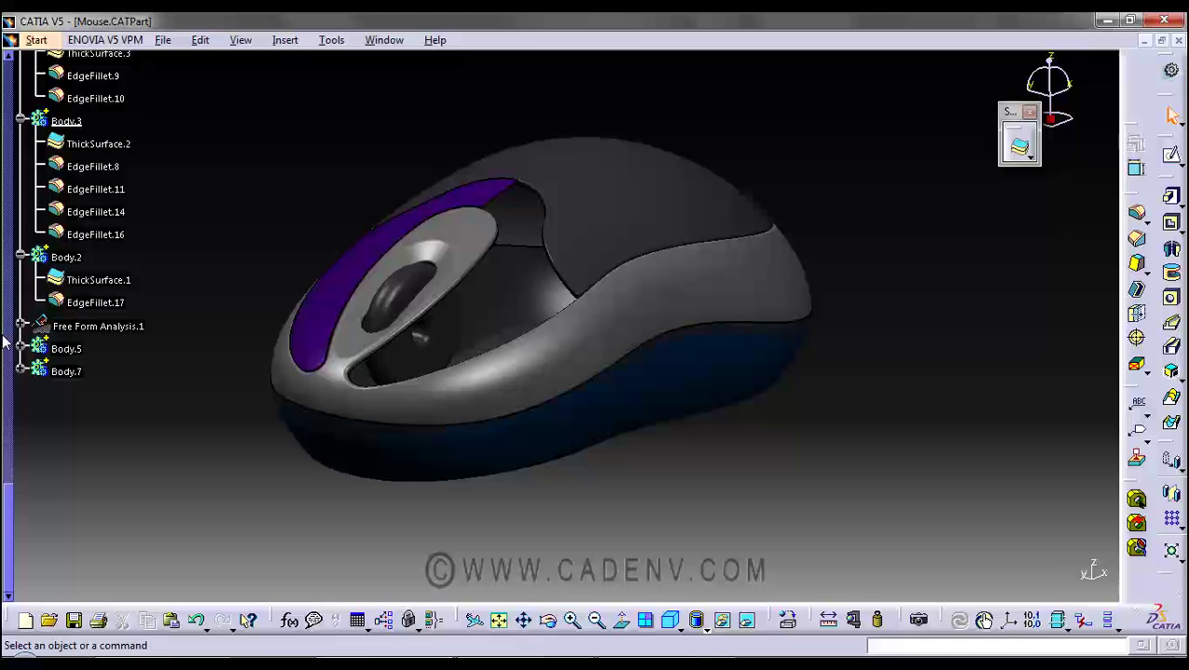
{"action": "left_click", "coordinate": [21, 348]}
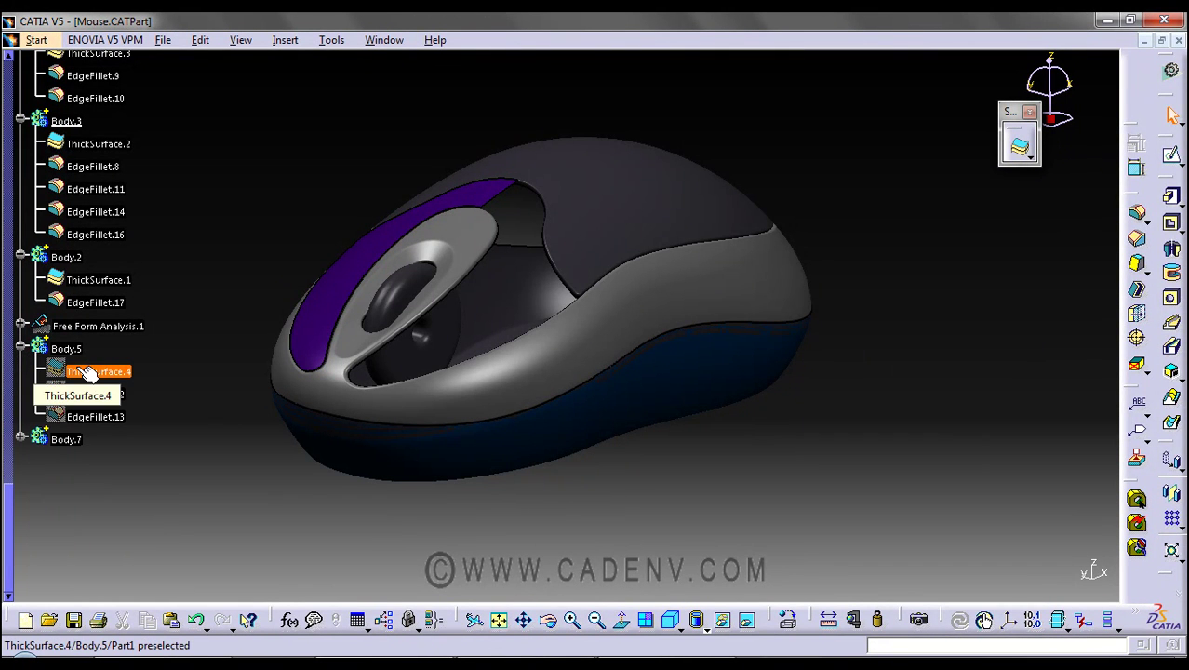
{"action": "middle_click_drag", "start_coordinate": [193, 465], "coordinate": [428, 389]}
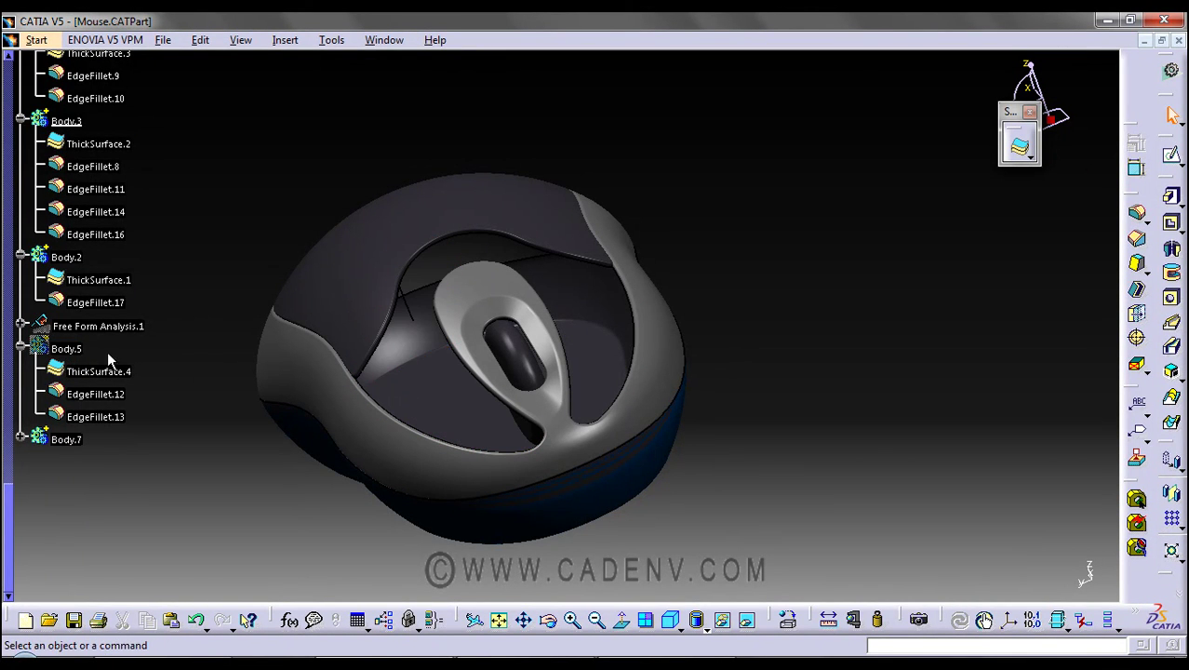
{"action": "middle_click_drag", "start_coordinate": [318, 425], "coordinate": [542, 394]}
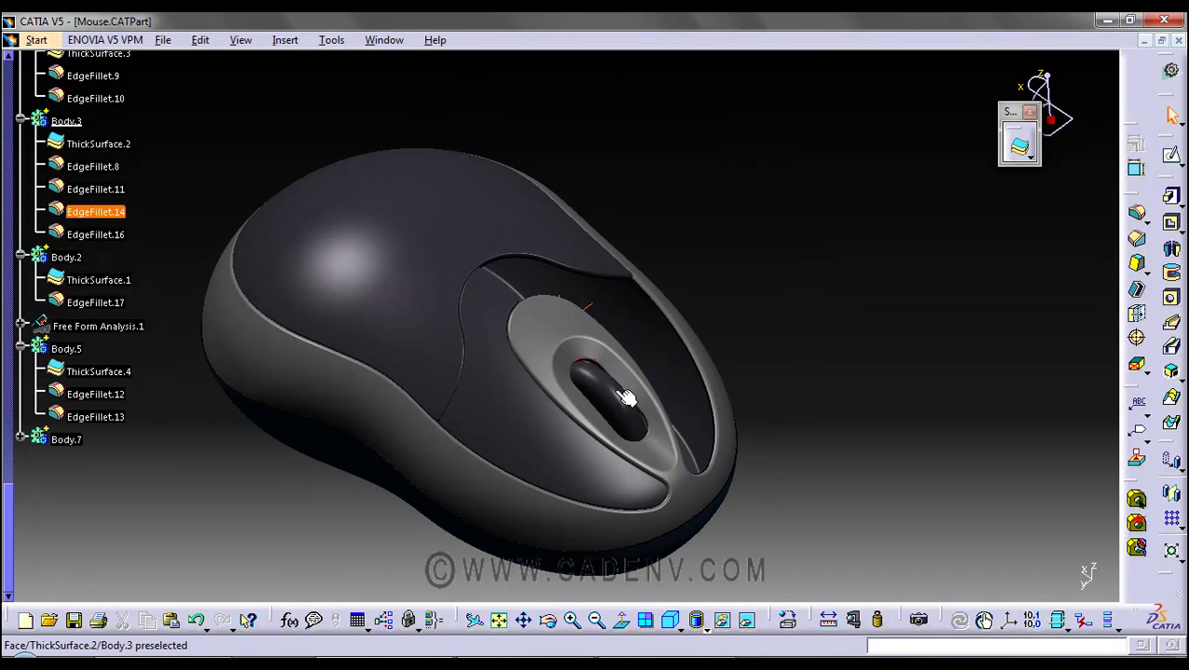
{"action": "left_click", "coordinate": [21, 439]}
{"action": "middle_click_drag", "start_coordinate": [159, 489], "coordinate": [425, 329]}
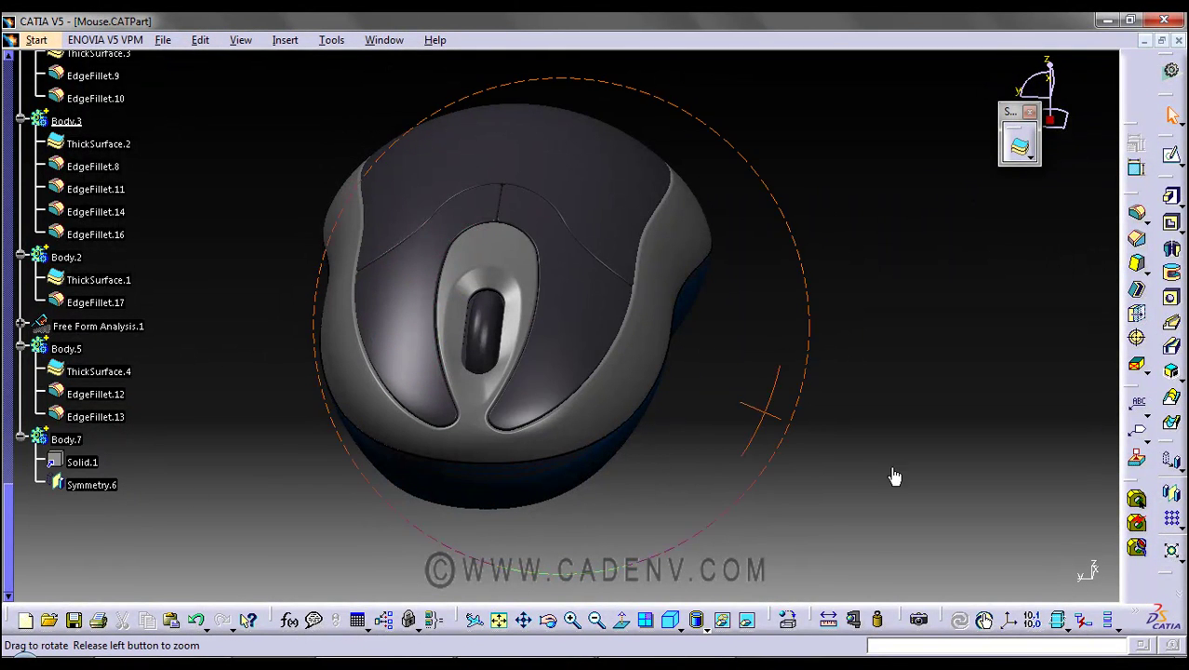
{"action": "middle_click_drag", "start_coordinate": [894, 477], "coordinate": [521, 438]}
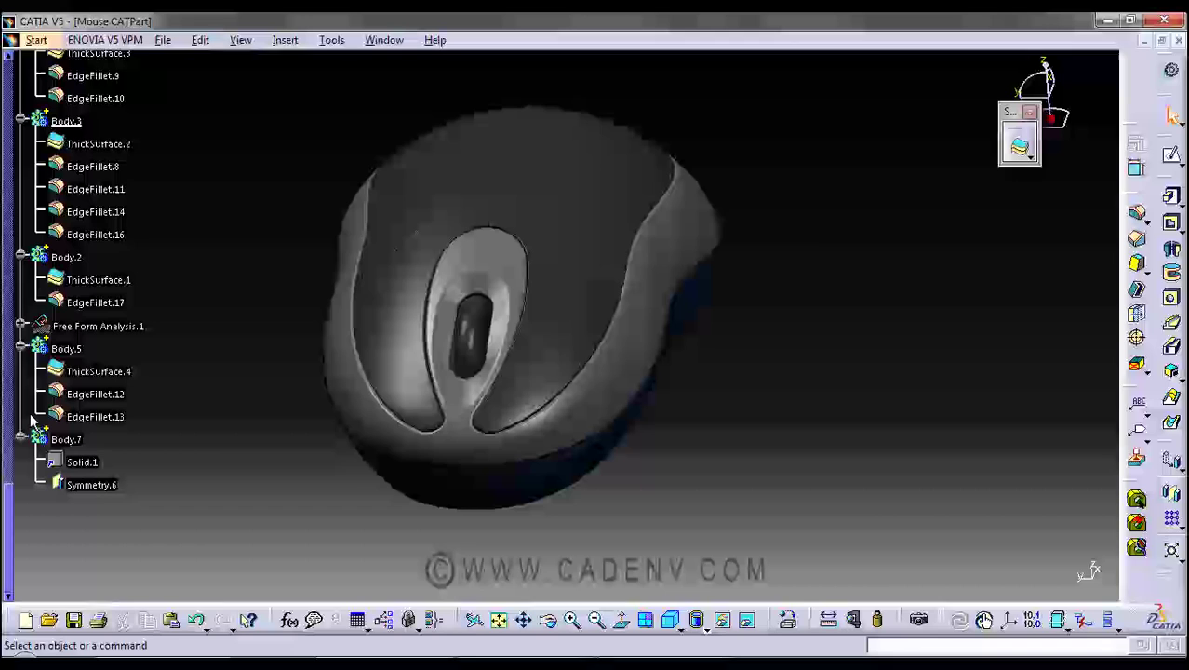
{"action": "left_click", "coordinate": [77, 439]}
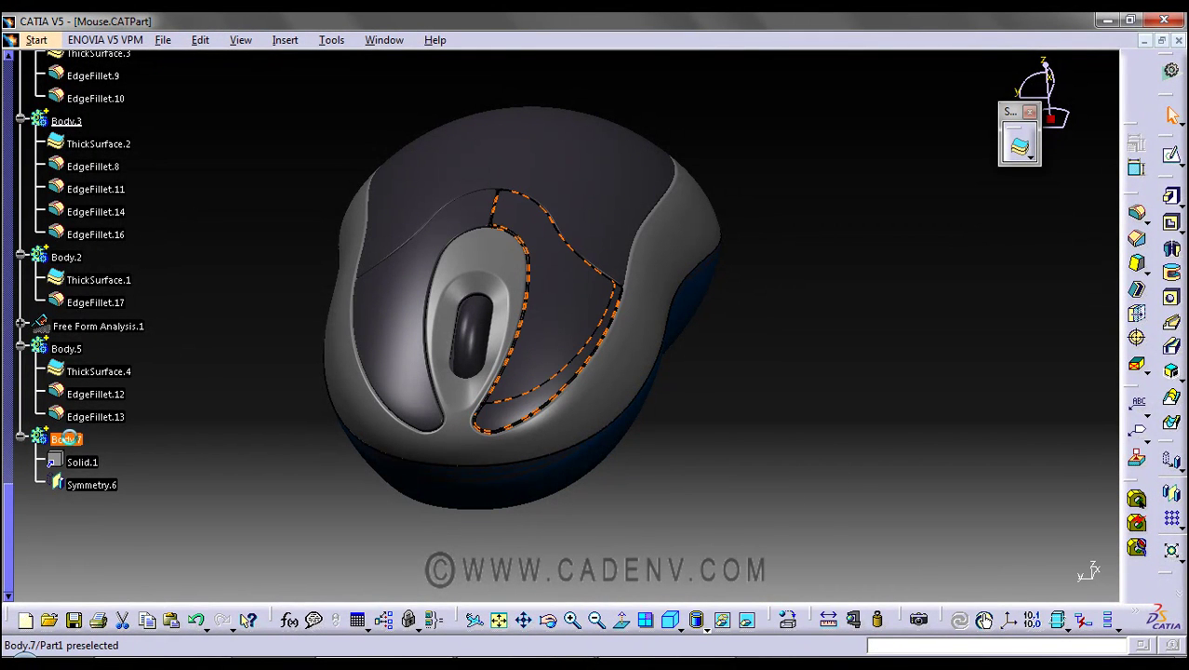
{"action": "left_click", "coordinate": [209, 379]}
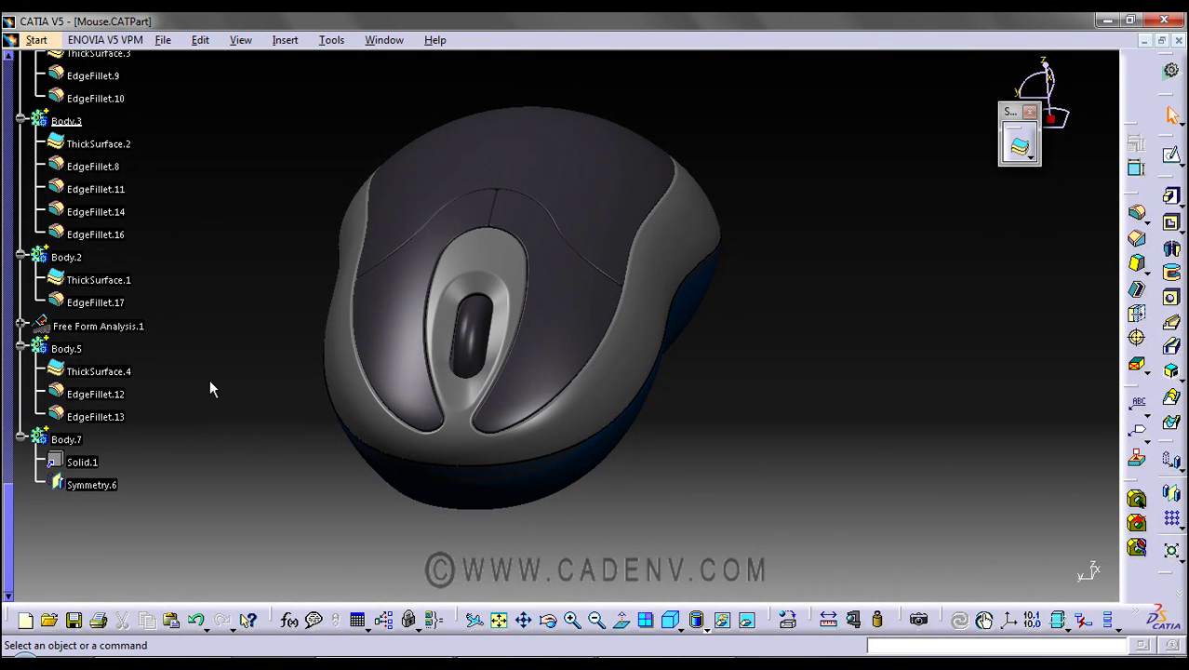
{"action": "middle_click_drag", "start_coordinate": [191, 436], "coordinate": [292, 362]}
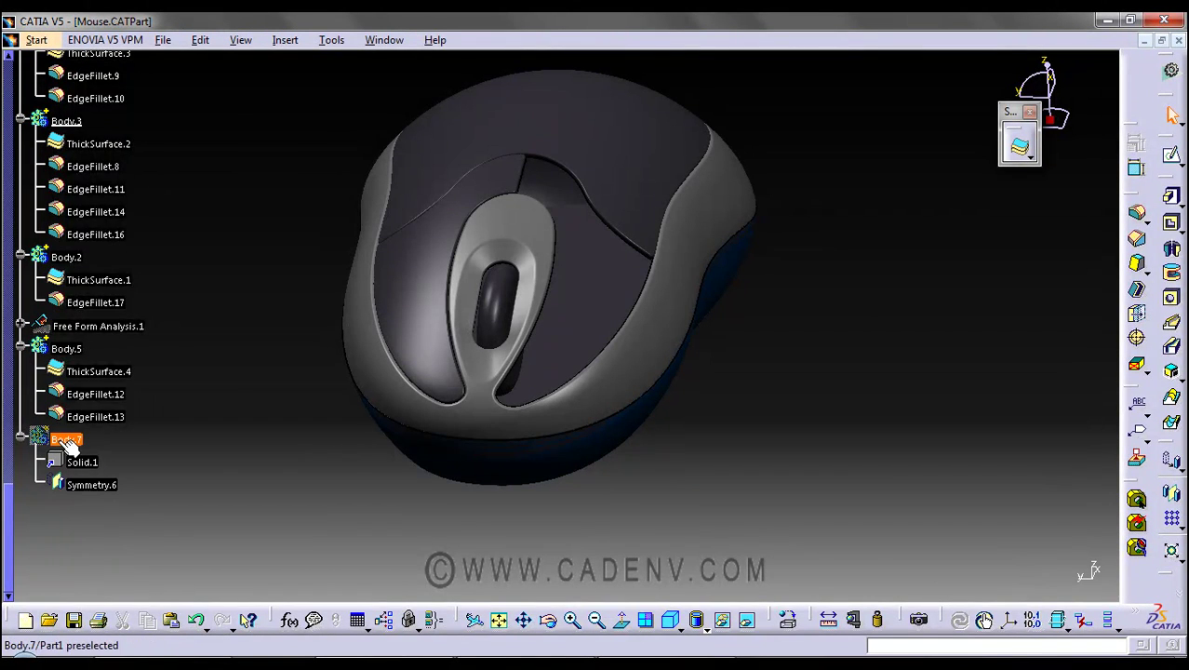
- Make Body.7 the work object and insert a new empty Body.10
{"action": "right_click", "coordinate": [72, 448]}
{"action": "left_click", "coordinate": [167, 202]}
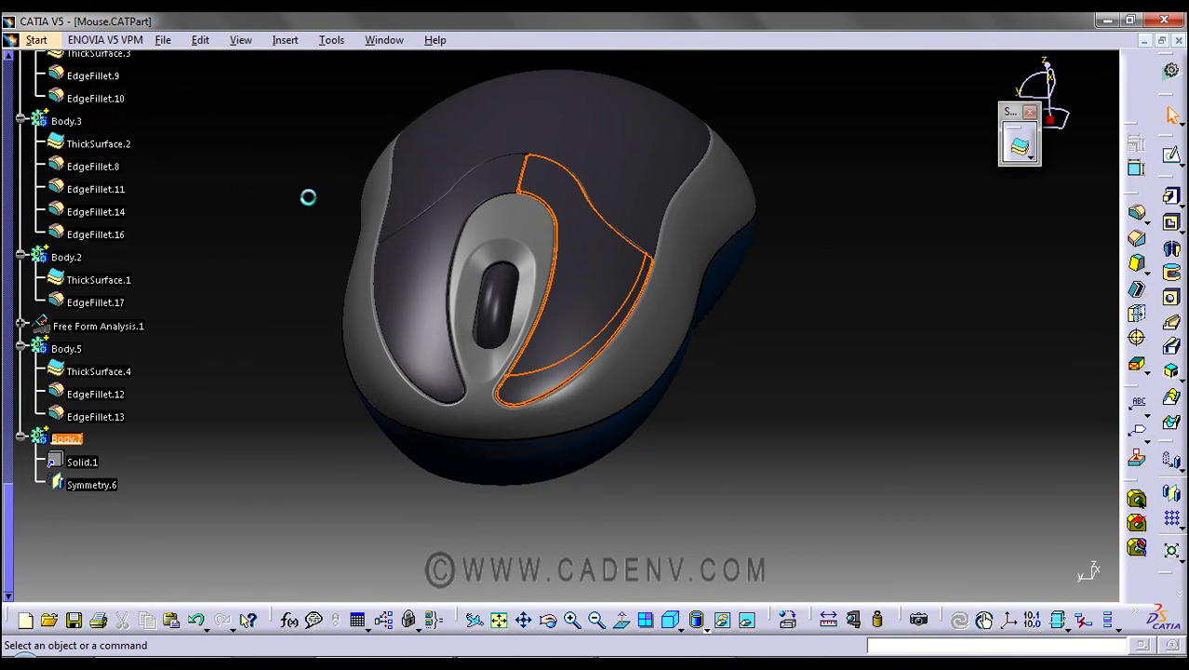
{"action": "left_click", "coordinate": [285, 40]}
{"action": "left_click", "coordinate": [288, 82]}
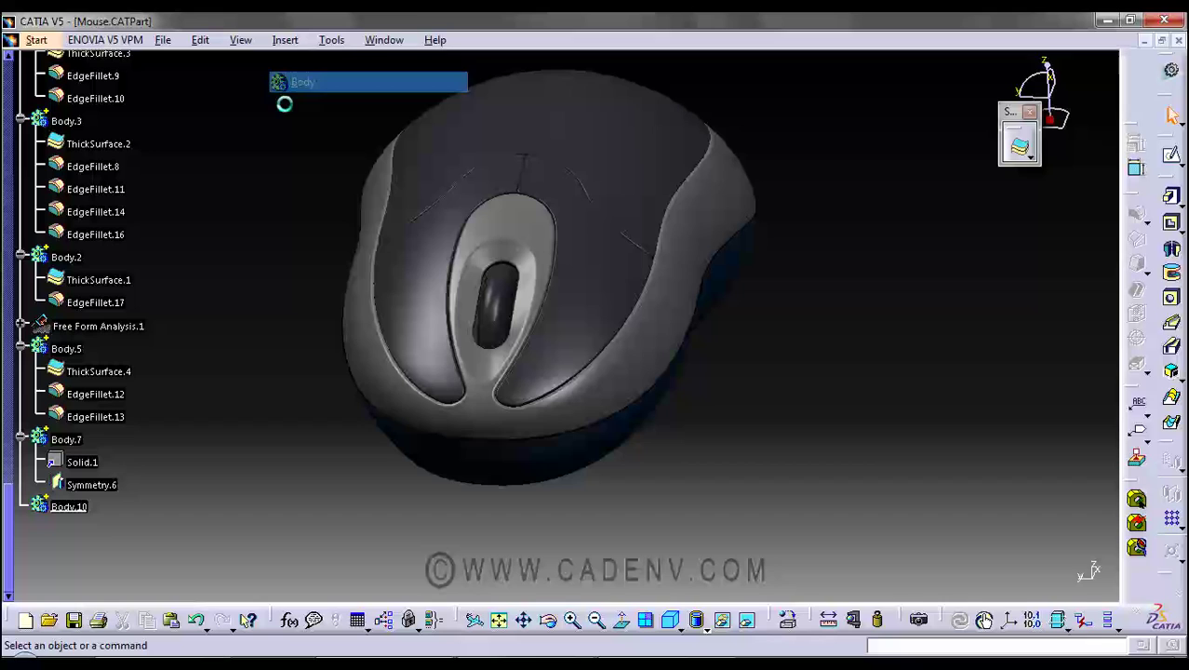
{"action": "middle_click_drag", "start_coordinate": [165, 392], "coordinate": [214, 356]}
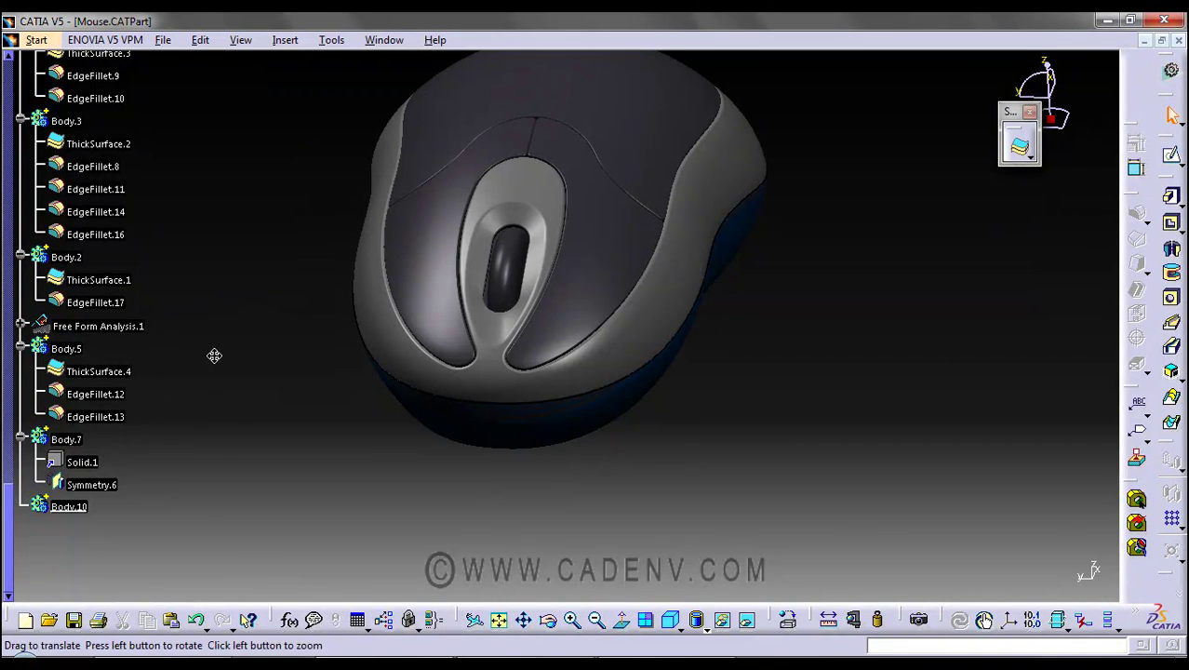
- Copy Body.5 and paste it As Result With Link, creating Body.11 with Solid.2
{"action": "right_click", "coordinate": [67, 349]}
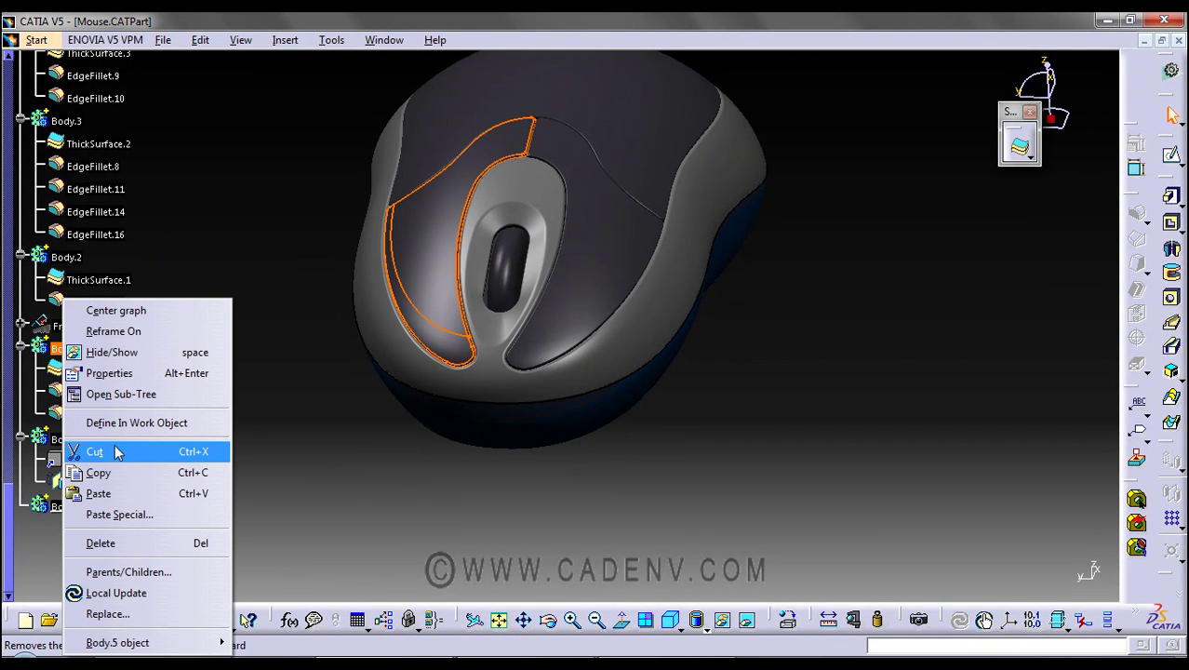
{"action": "left_click", "coordinate": [98, 473]}
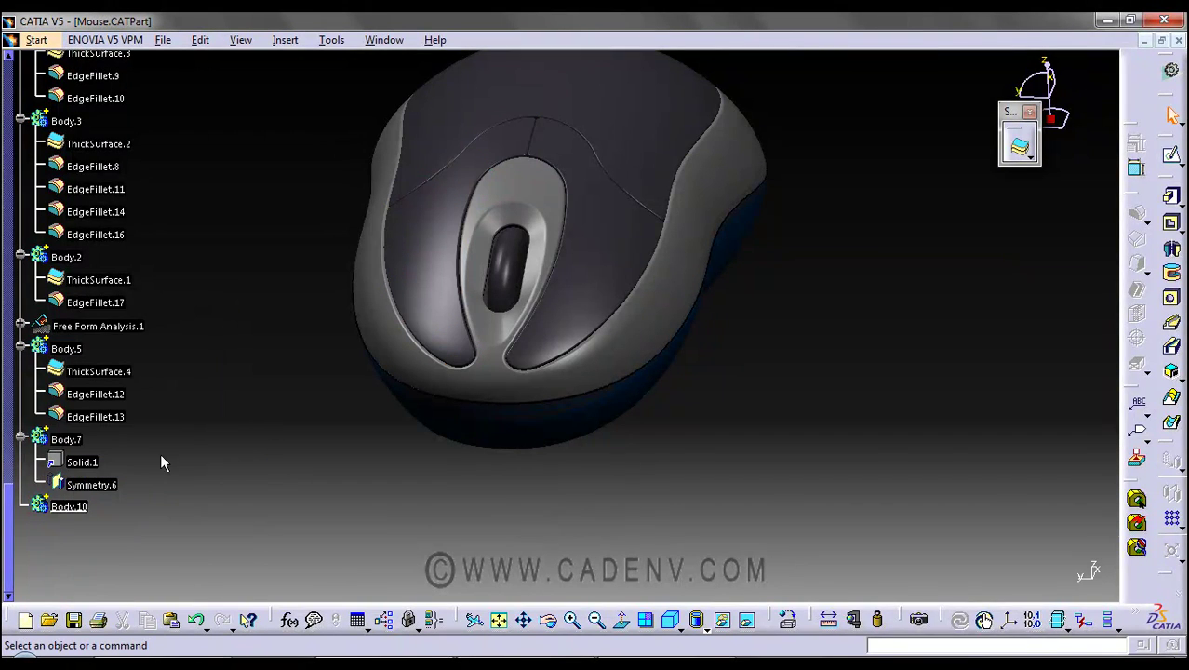
{"action": "left_click", "coordinate": [198, 40]}
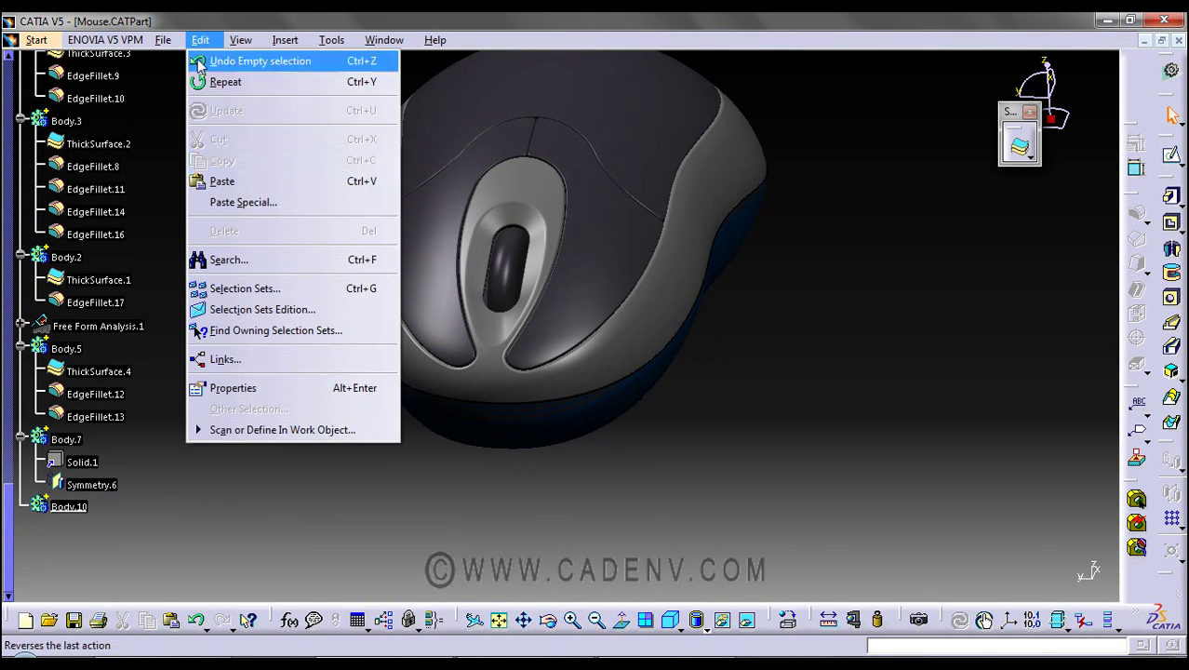
{"action": "left_click", "coordinate": [247, 202]}
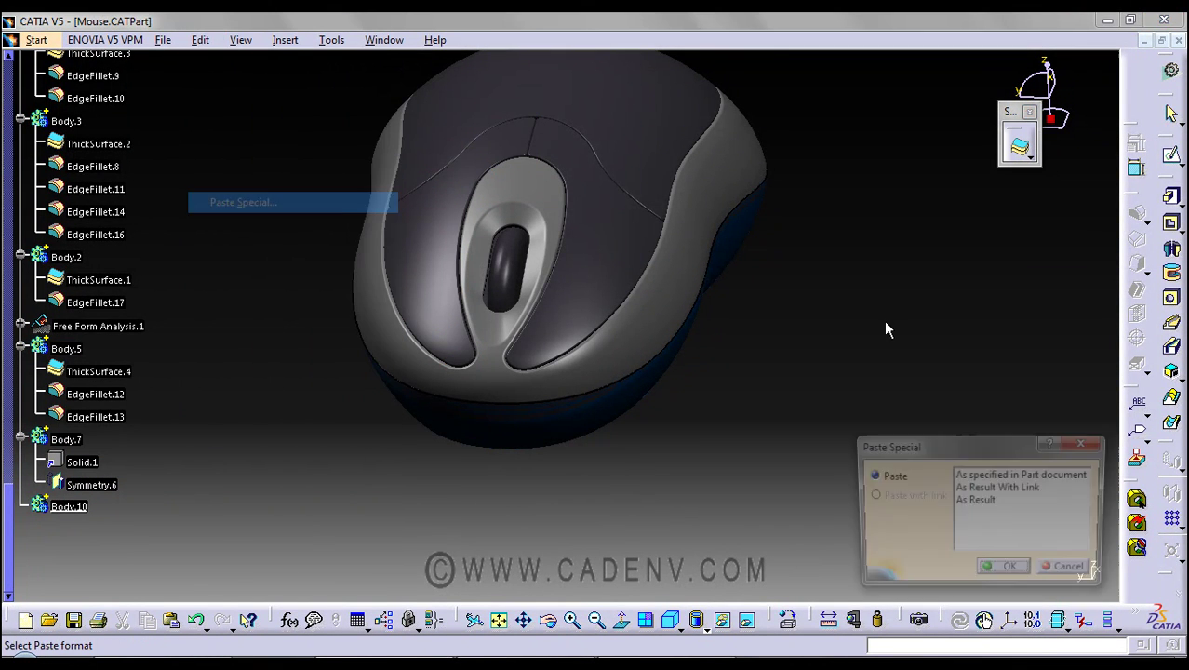
{"action": "left_click", "coordinate": [989, 489]}
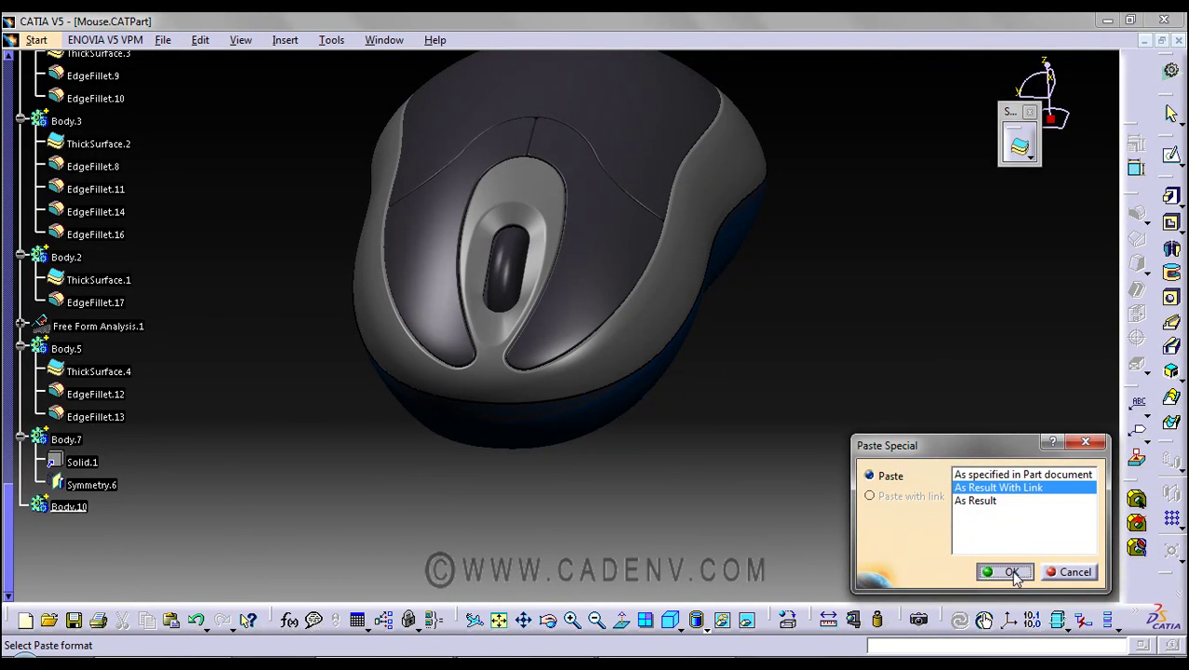
{"action": "left_click", "coordinate": [1012, 572]}
{"action": "left_click", "coordinate": [292, 416]}
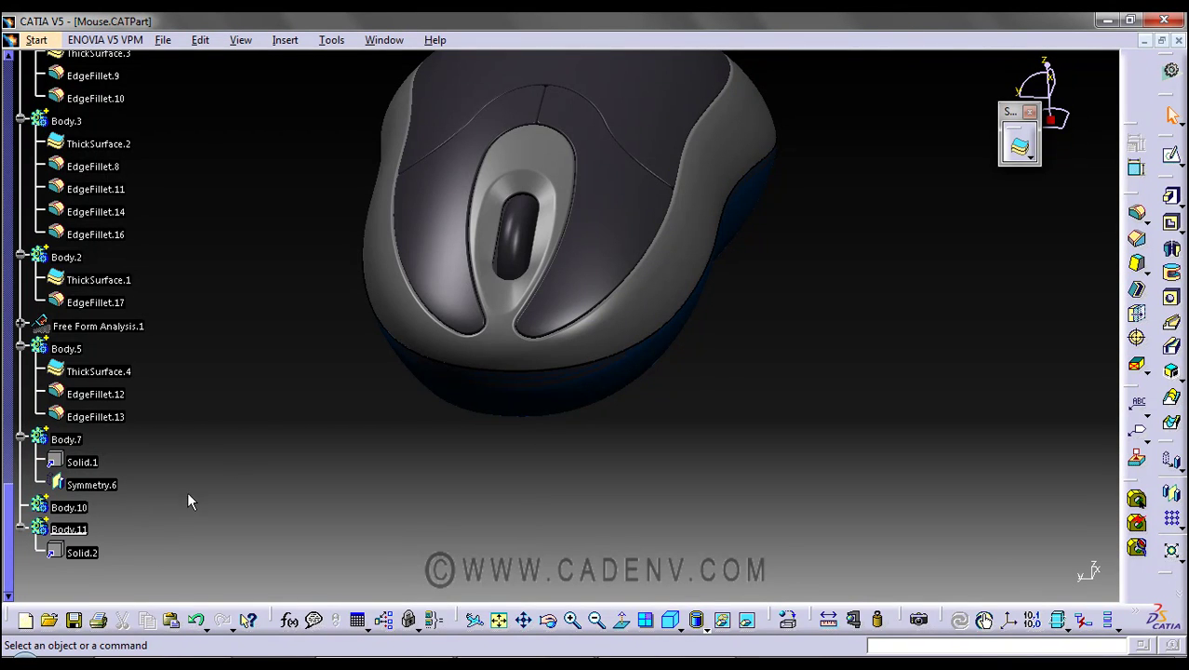
- Start a Symmetry on the copied Solid.2 and accept transforming the solid directly
{"action": "left_click", "coordinate": [81, 550]}
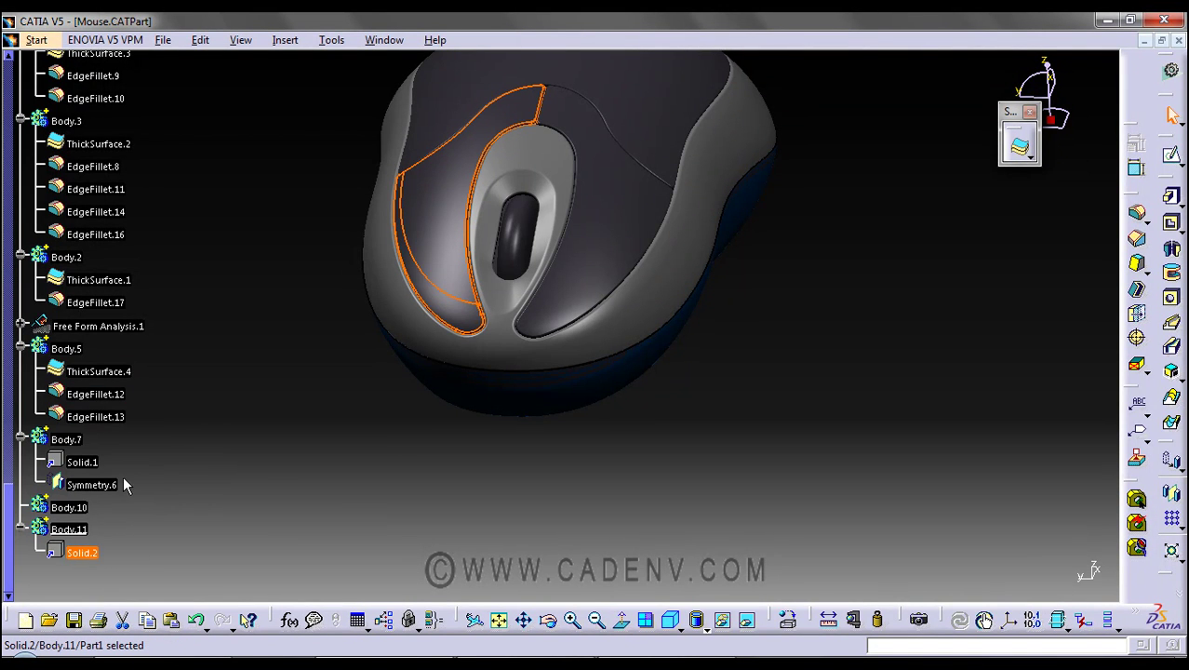
{"action": "left_click", "coordinate": [490, 487]}
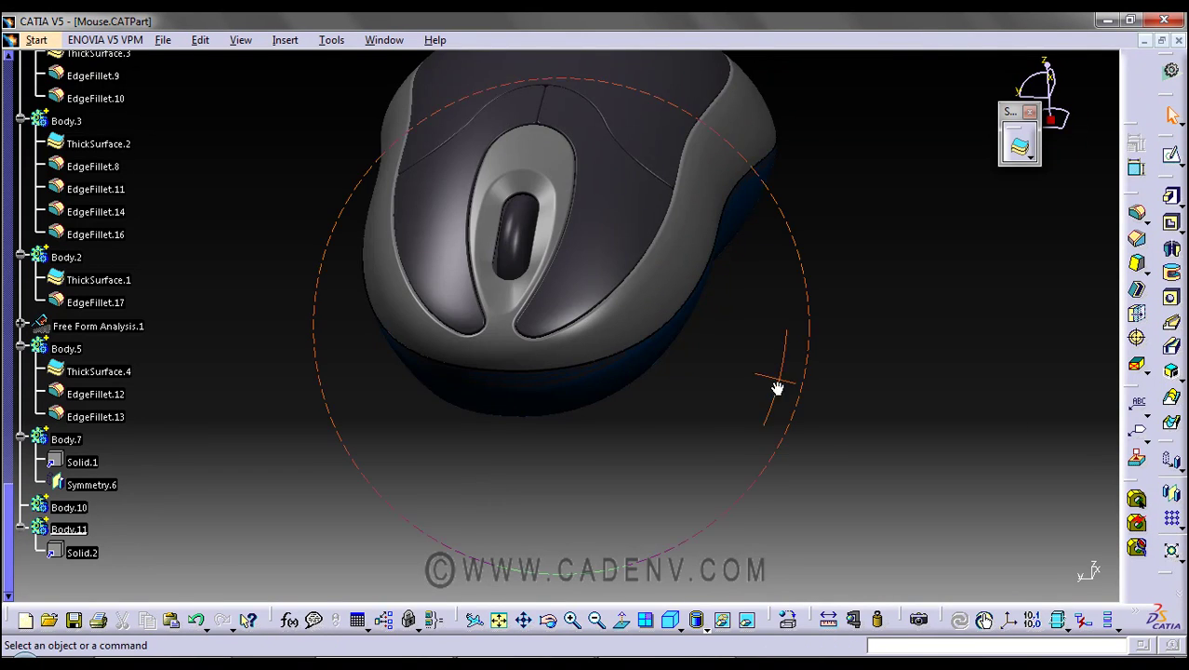
{"action": "middle_click_drag", "start_coordinate": [778, 387], "coordinate": [902, 401]}
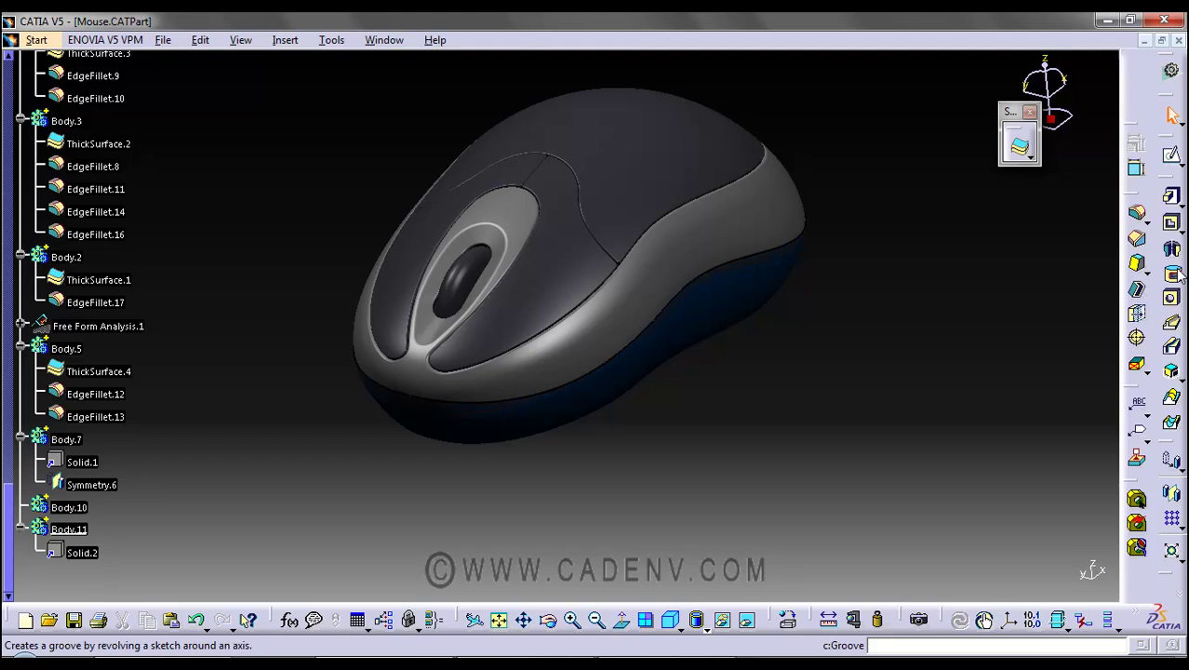
{"action": "middle_click_drag", "start_coordinate": [1094, 231], "coordinate": [1131, 316]}
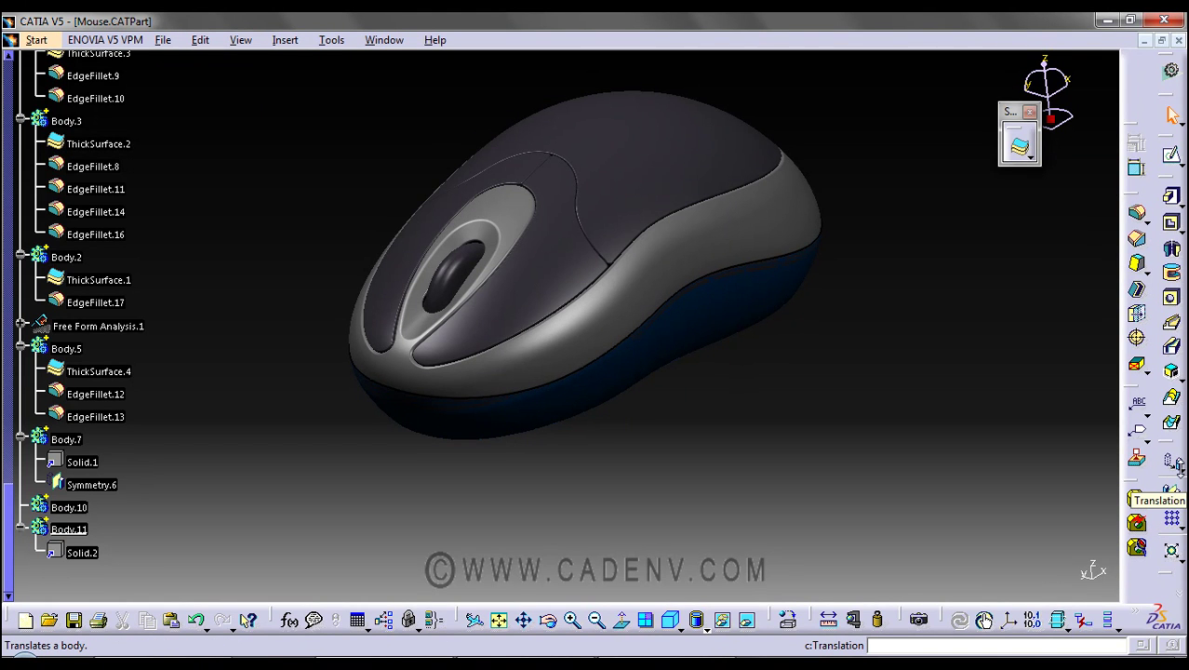
{"action": "left_click", "coordinate": [1176, 470]}
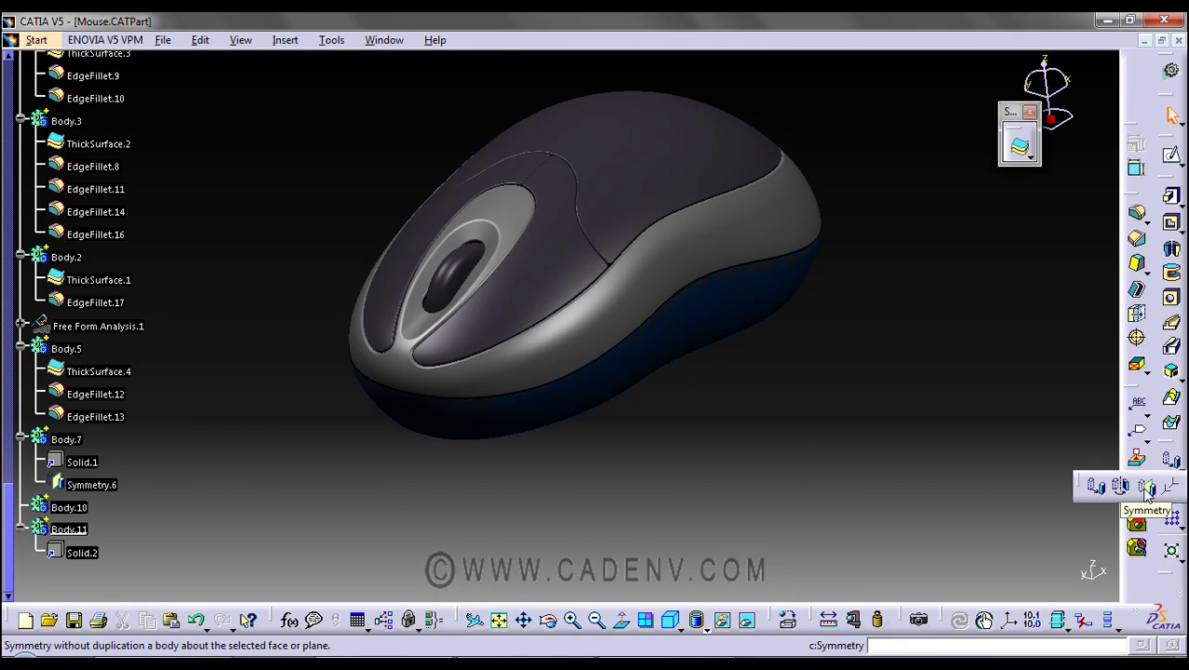
{"action": "left_click", "coordinate": [1146, 492]}
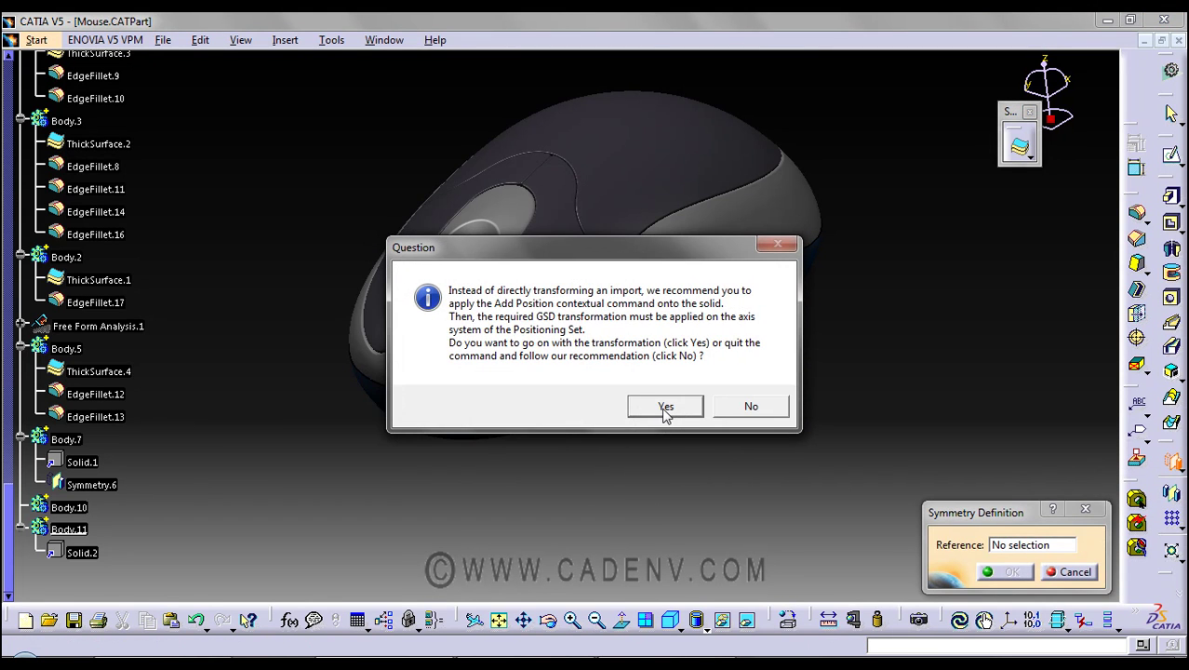
{"action": "left_click", "coordinate": [665, 410]}
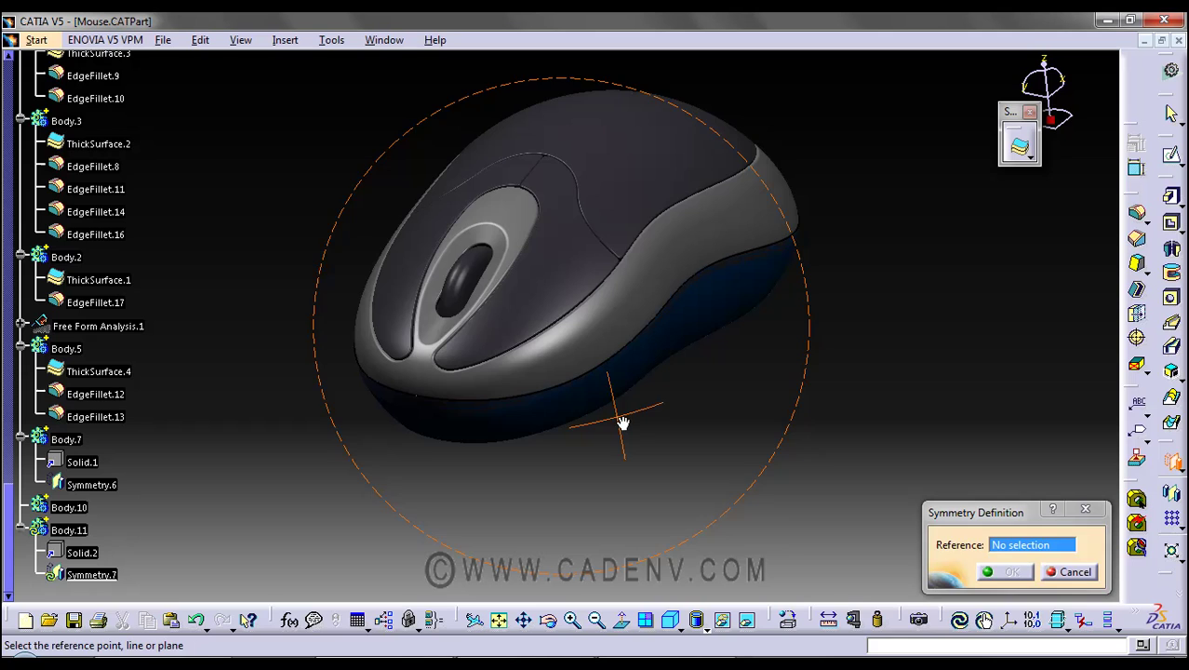
- Mirror the button about the ZX plane instead of YZ, creating Symmetry.7
{"action": "middle_click_drag", "start_coordinate": [623, 424], "coordinate": [623, 433]}
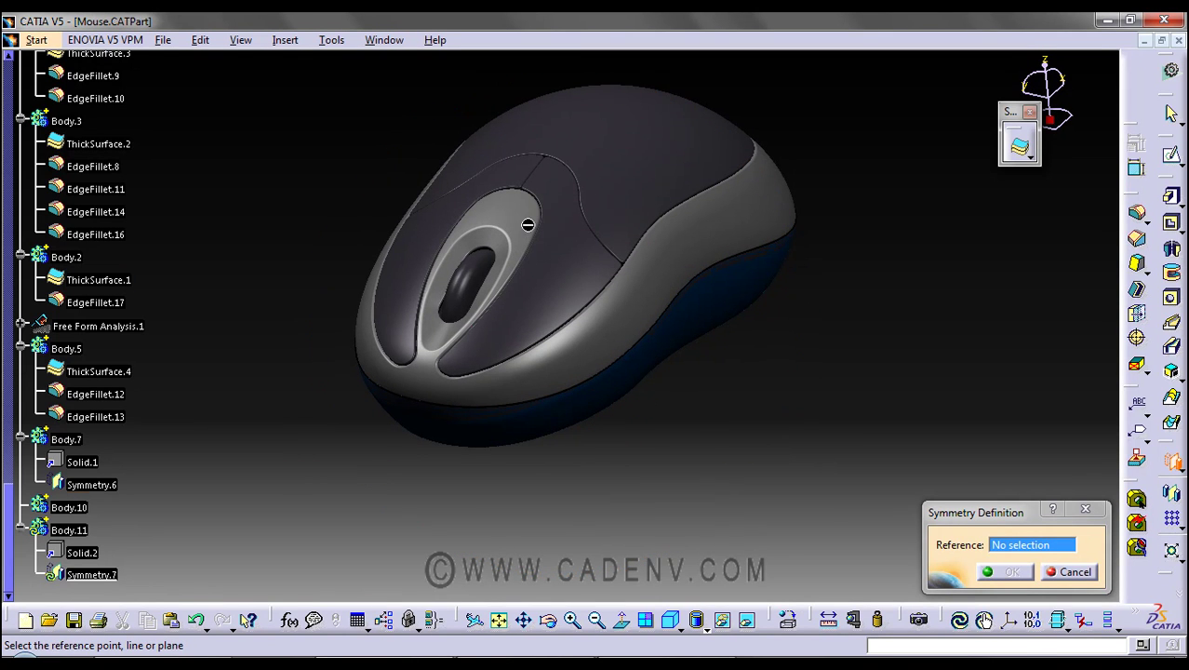
{"action": "right_click", "coordinate": [1027, 547]}
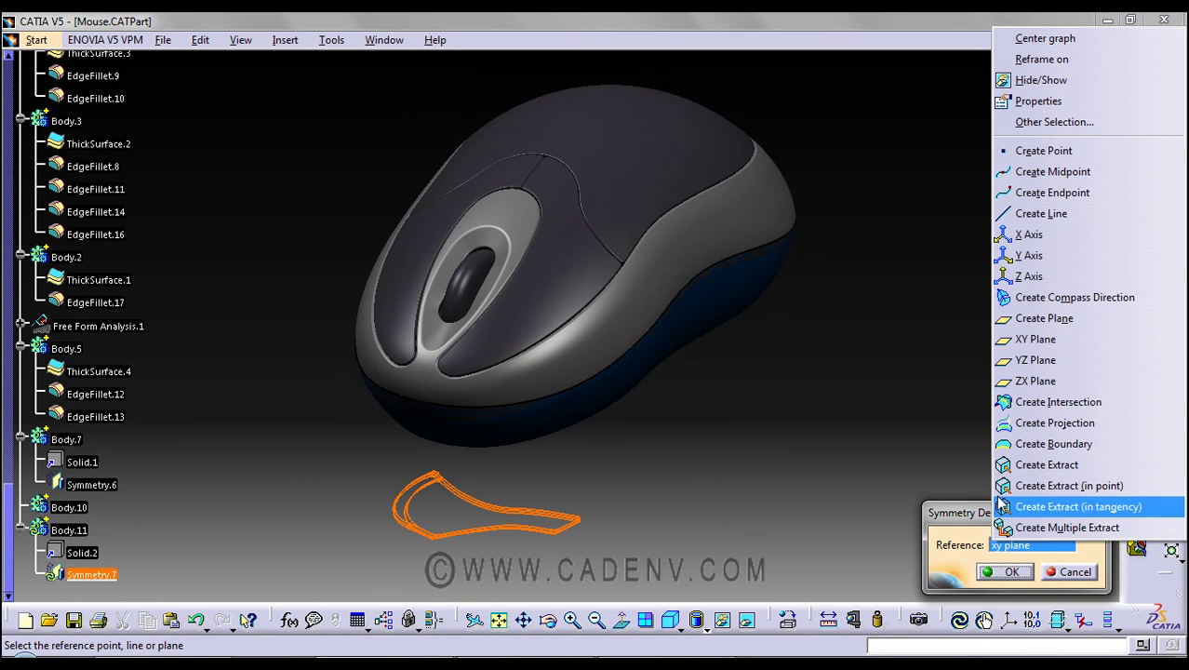
{"action": "left_click", "coordinate": [1040, 362]}
{"action": "middle_click_drag", "start_coordinate": [596, 396], "coordinate": [744, 390]}
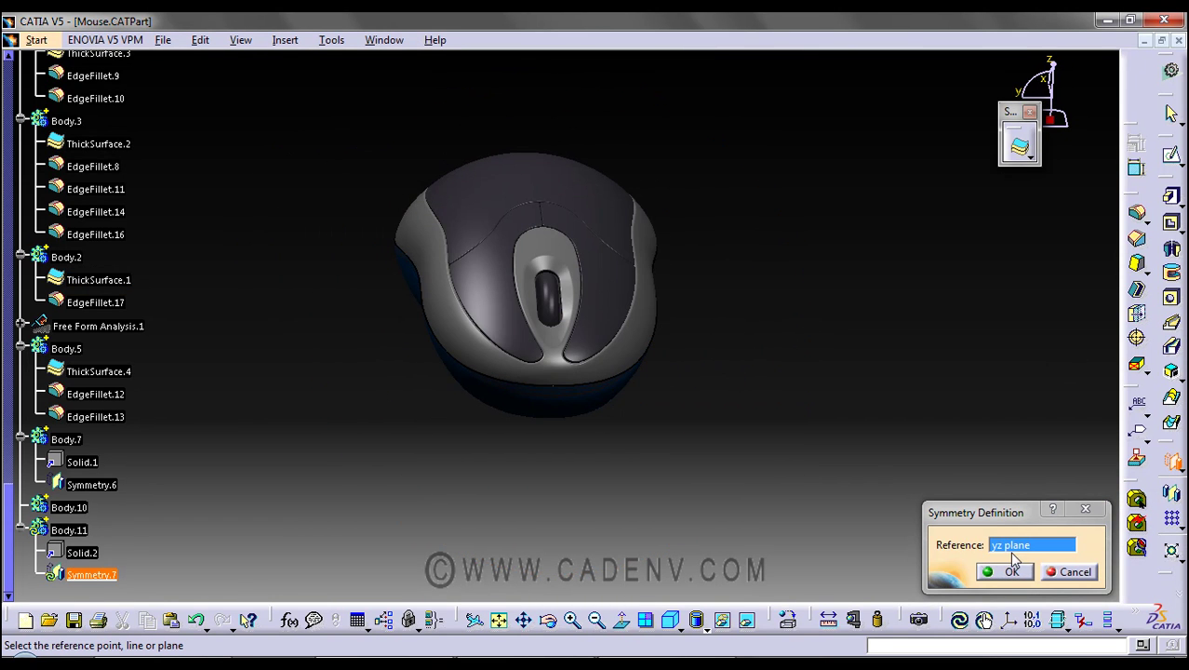
{"action": "right_click", "coordinate": [1010, 551]}
{"action": "left_click", "coordinate": [1036, 382]}
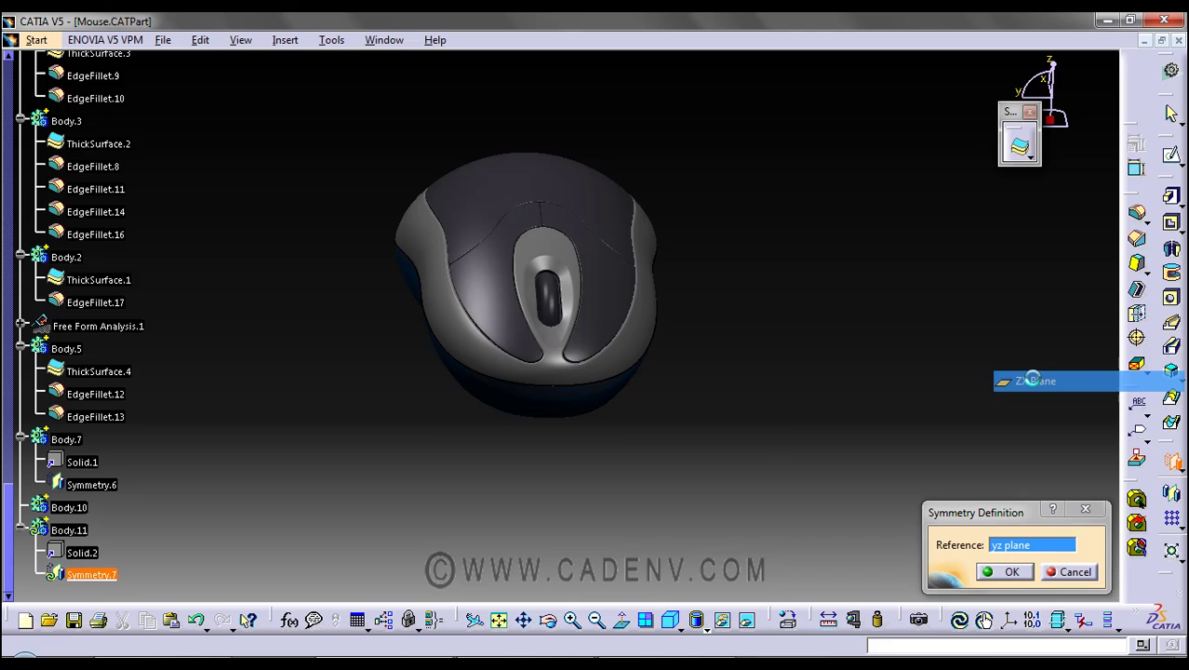
{"action": "middle_click_drag", "start_coordinate": [806, 393], "coordinate": [707, 400]}
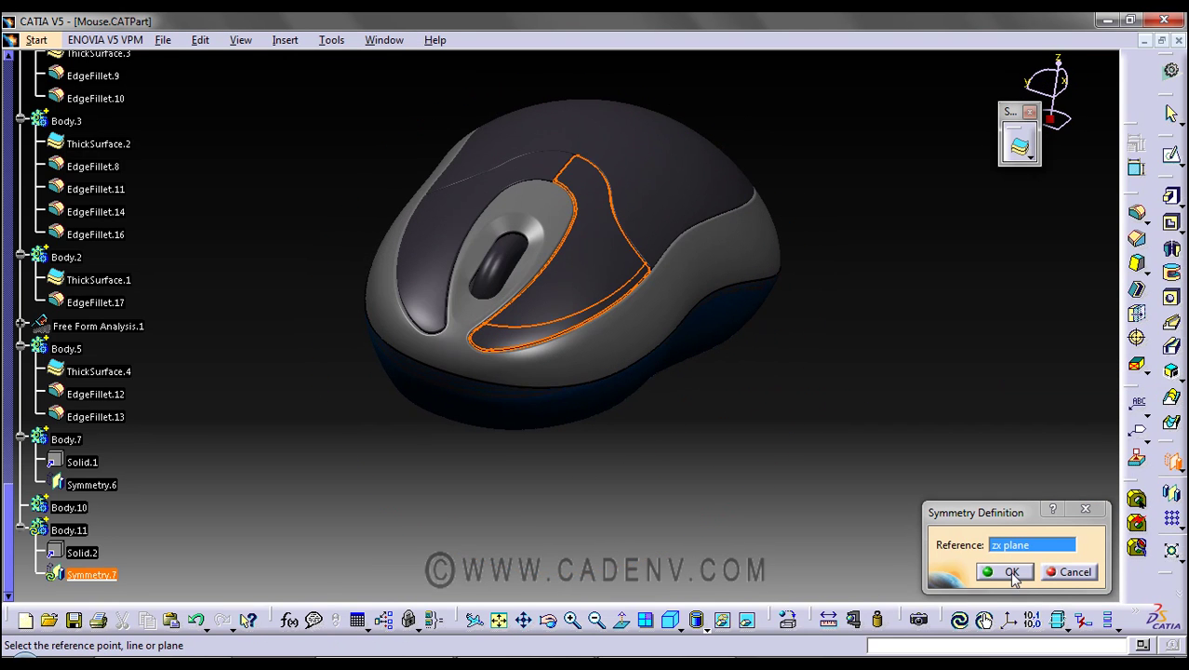
{"action": "left_click", "coordinate": [1011, 573]}
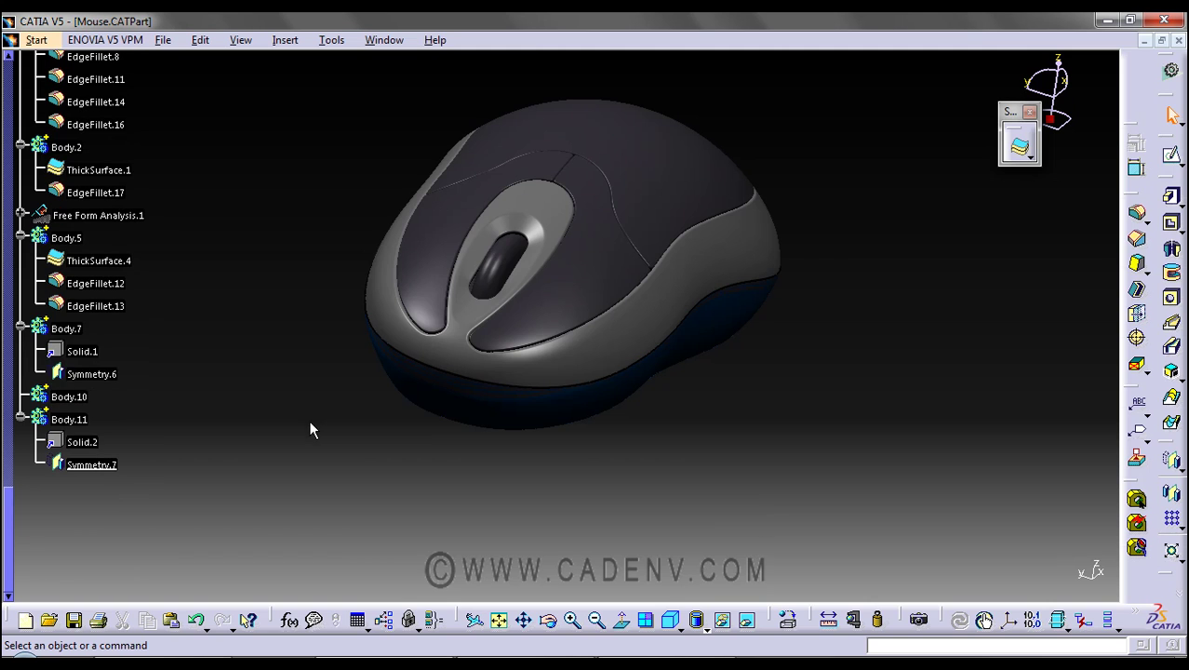
- Select Body.7 and orbit to a top-rear view of the Body.8 scroll wheel
{"action": "left_click", "coordinate": [65, 329]}
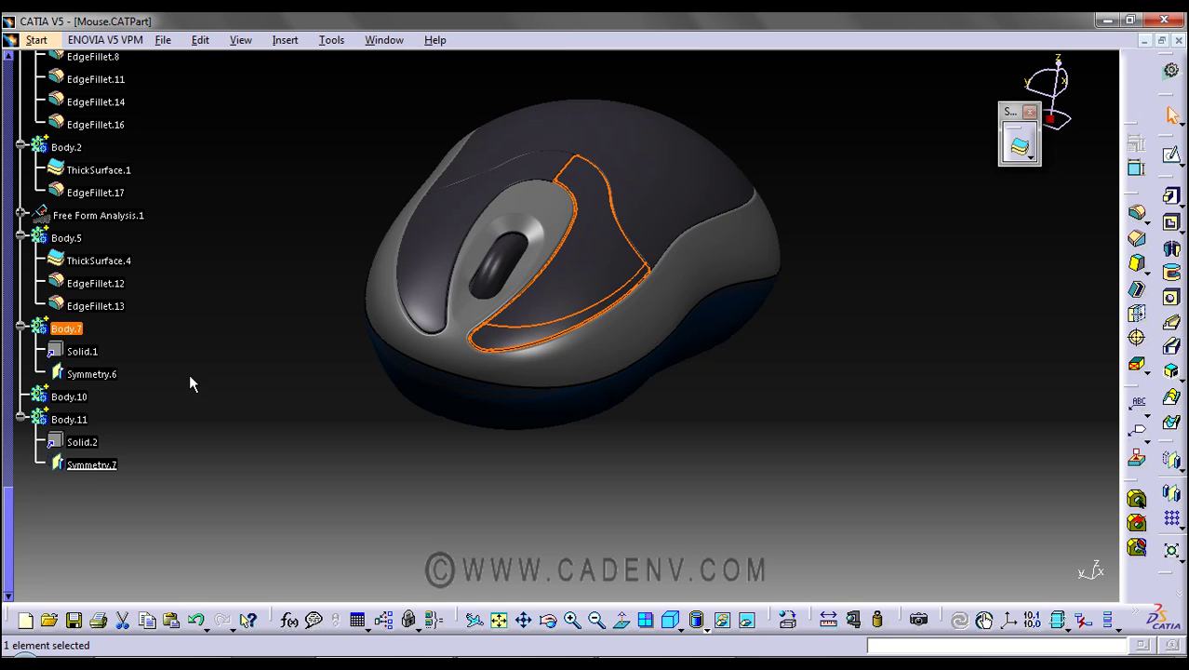
{"action": "middle_click_drag", "start_coordinate": [190, 379], "coordinate": [505, 425]}
{"action": "middle_click", "coordinate": [402, 409]}
{"action": "middle_click_drag", "start_coordinate": [402, 409], "coordinate": [568, 363]}
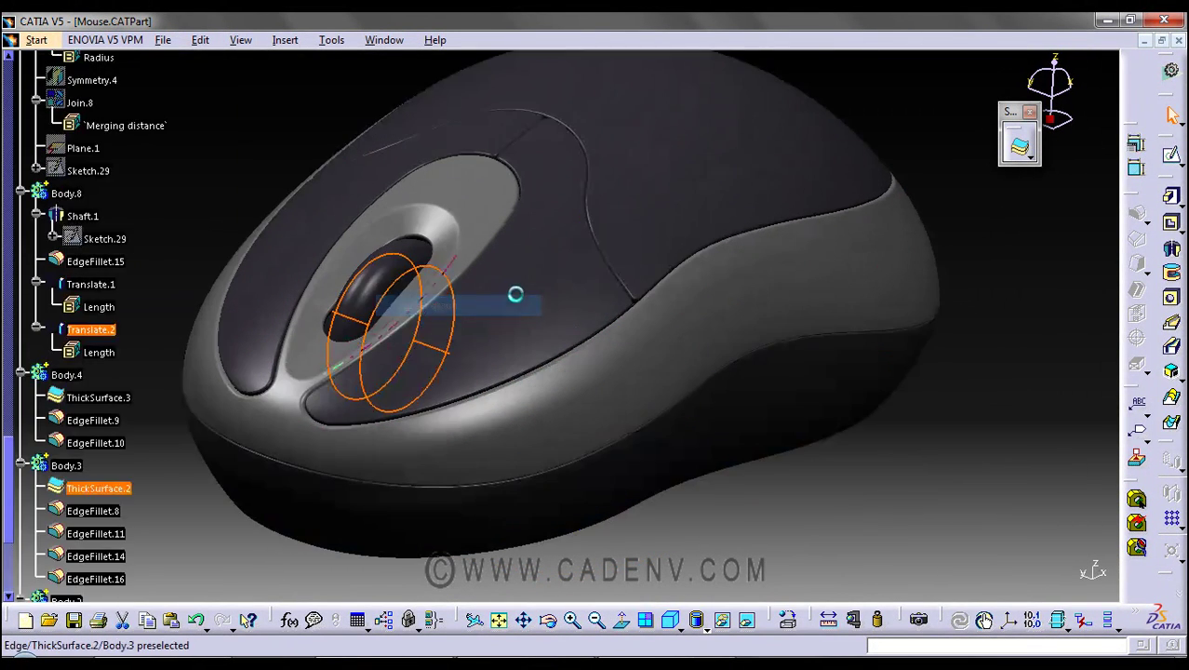
{"action": "middle_click_drag", "start_coordinate": [517, 218], "coordinate": [617, 249]}
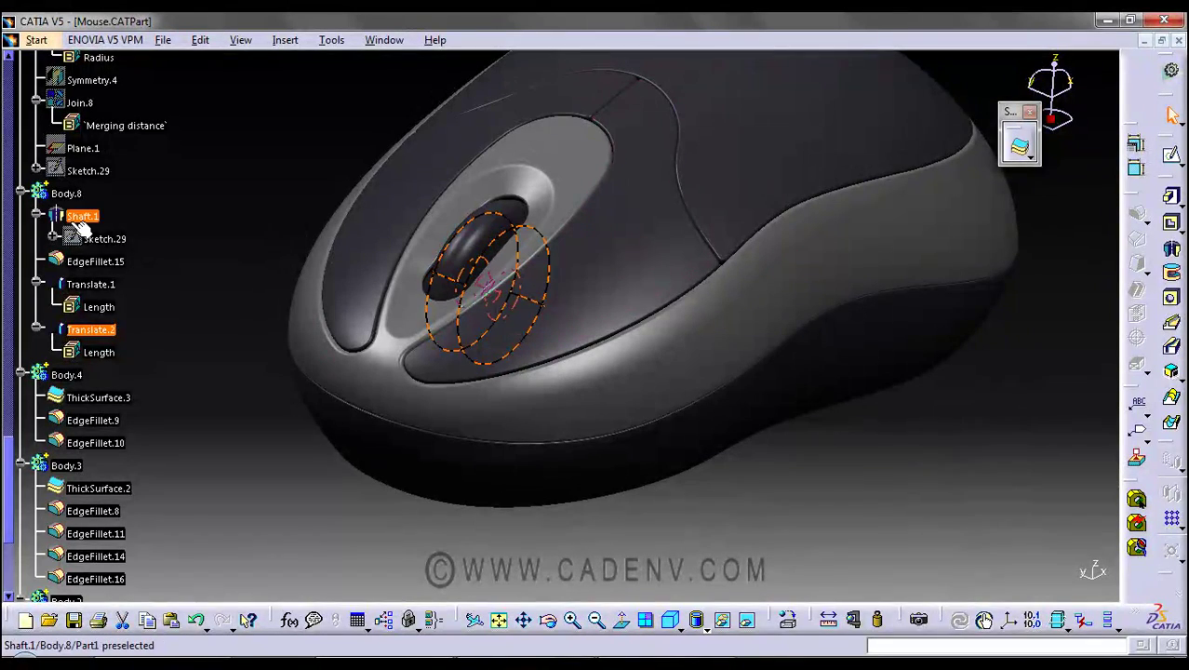
- Show and edit Sketch.29, dimensioning its profile edge 21.06 from the V axis
{"action": "right_click", "coordinate": [74, 235]}
{"action": "left_click", "coordinate": [125, 285]}
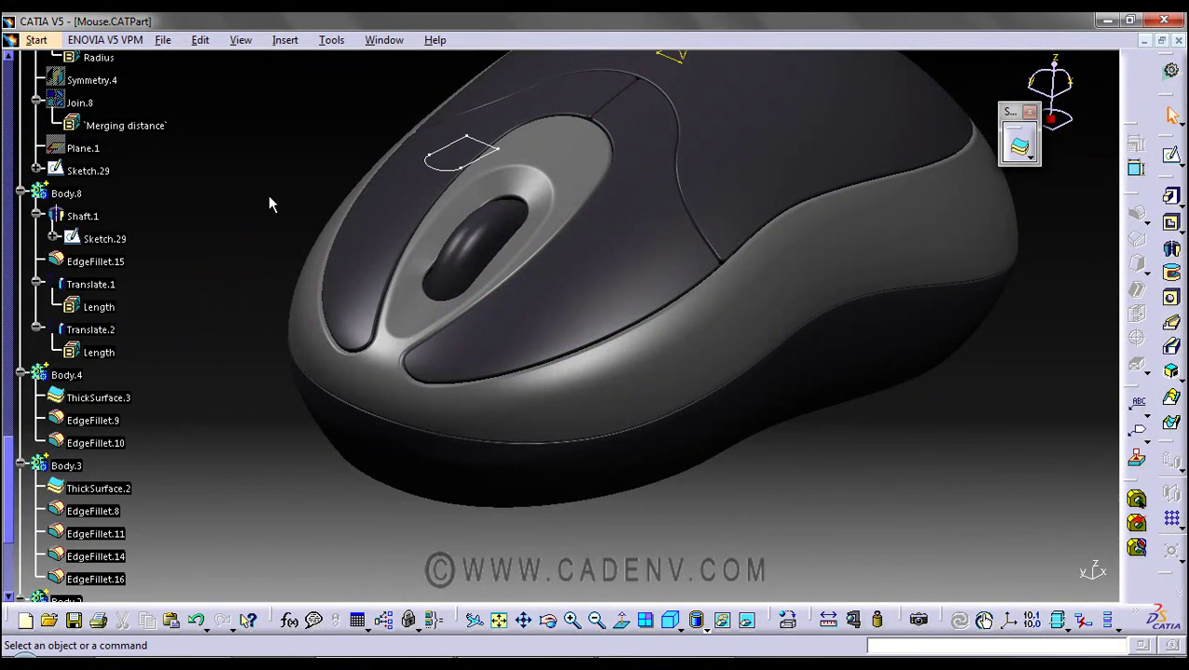
{"action": "mouse_move", "coordinate": [269, 203]}
{"action": "middle_mouse_down"}
{"action": "mouse_move", "coordinate": [258, 212]}
{"action": "mouse_move", "coordinate": [770, 311]}
{"action": "mouse_move", "coordinate": [533, 353]}
{"action": "mouse_move", "coordinate": [587, 375]}
{"action": "mouse_move", "coordinate": [735, 321]}
{"action": "mouse_move", "coordinate": [616, 317]}
{"action": "mouse_move", "coordinate": [432, 212]}
{"action": "middle_mouse_up"}
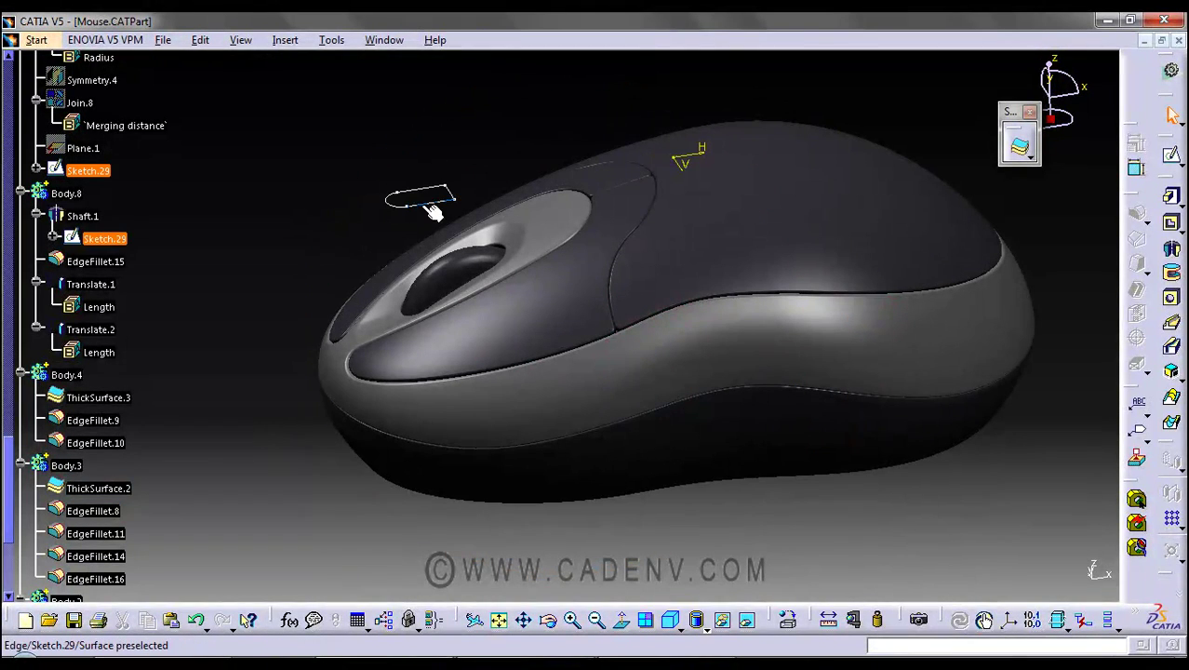
{"action": "double_click", "coordinate": [422, 205]}
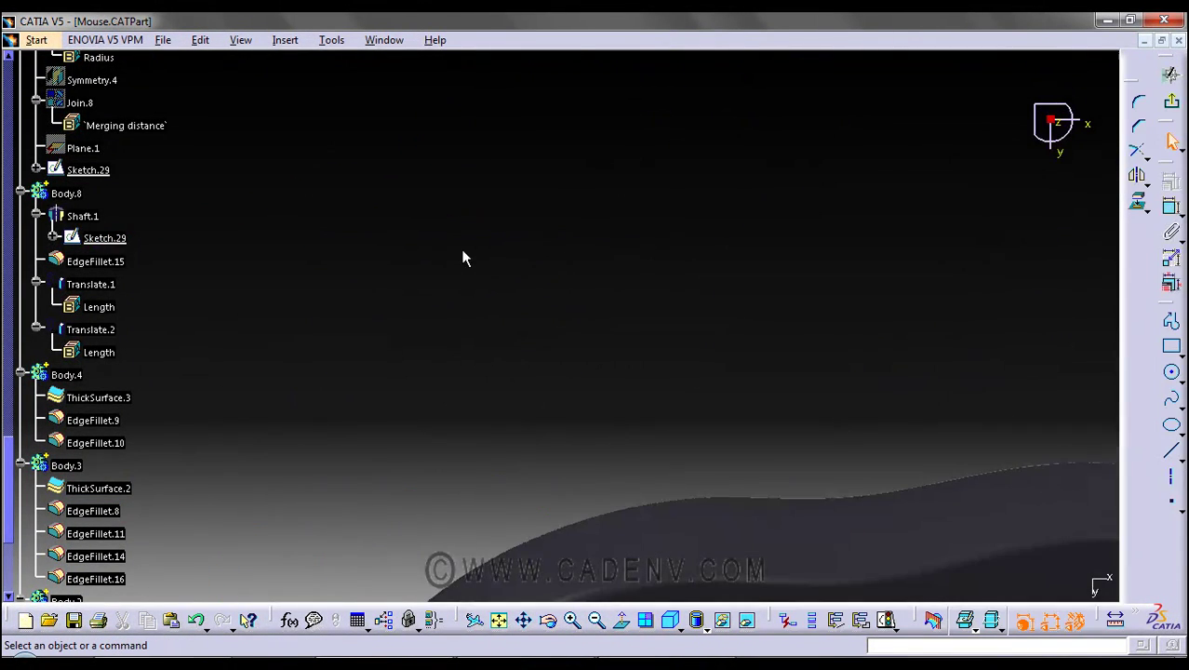
{"action": "mouse_move", "coordinate": [464, 258]}
{"action": "middle_mouse_down"}
{"action": "mouse_move", "coordinate": [628, 224]}
{"action": "mouse_move", "coordinate": [656, 329]}
{"action": "mouse_move", "coordinate": [637, 231]}
{"action": "mouse_move", "coordinate": [645, 246]}
{"action": "mouse_move", "coordinate": [679, 184]}
{"action": "middle_mouse_up"}
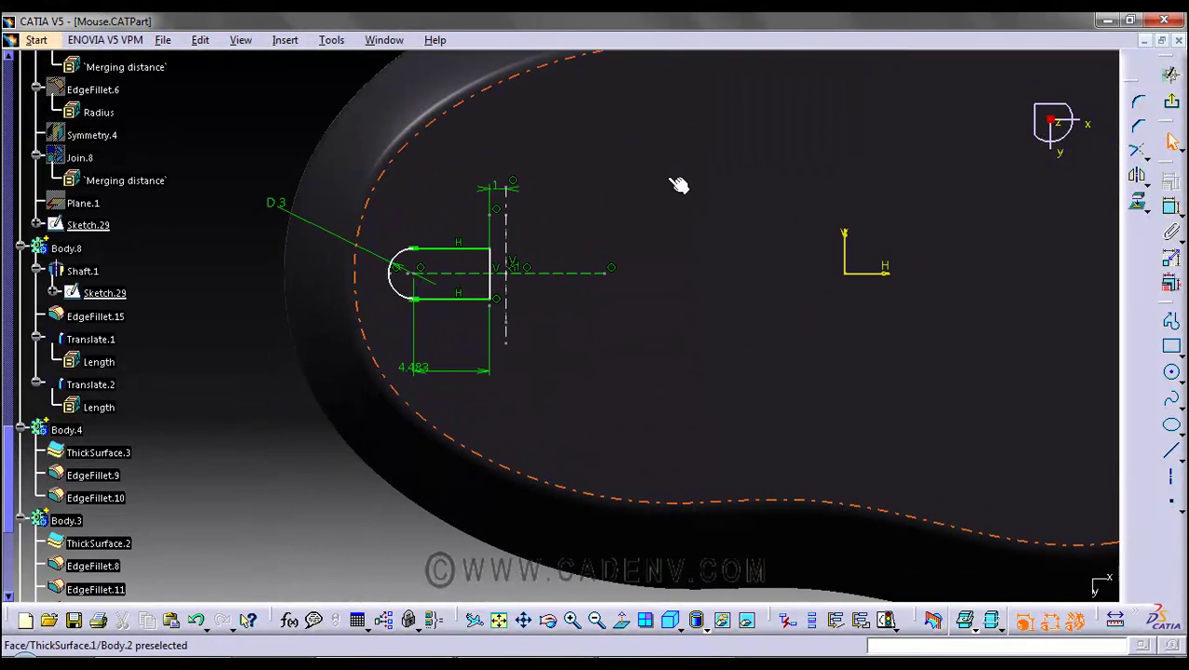
{"action": "left_click", "coordinate": [1171, 205]}
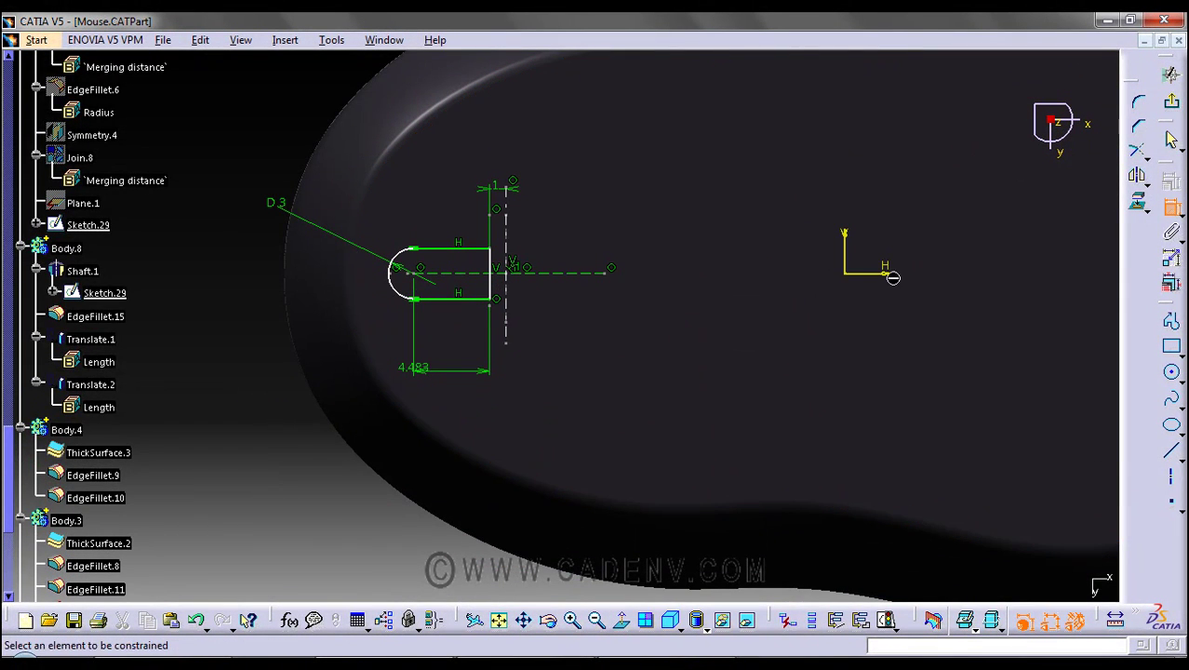
{"action": "left_click", "coordinate": [503, 295]}
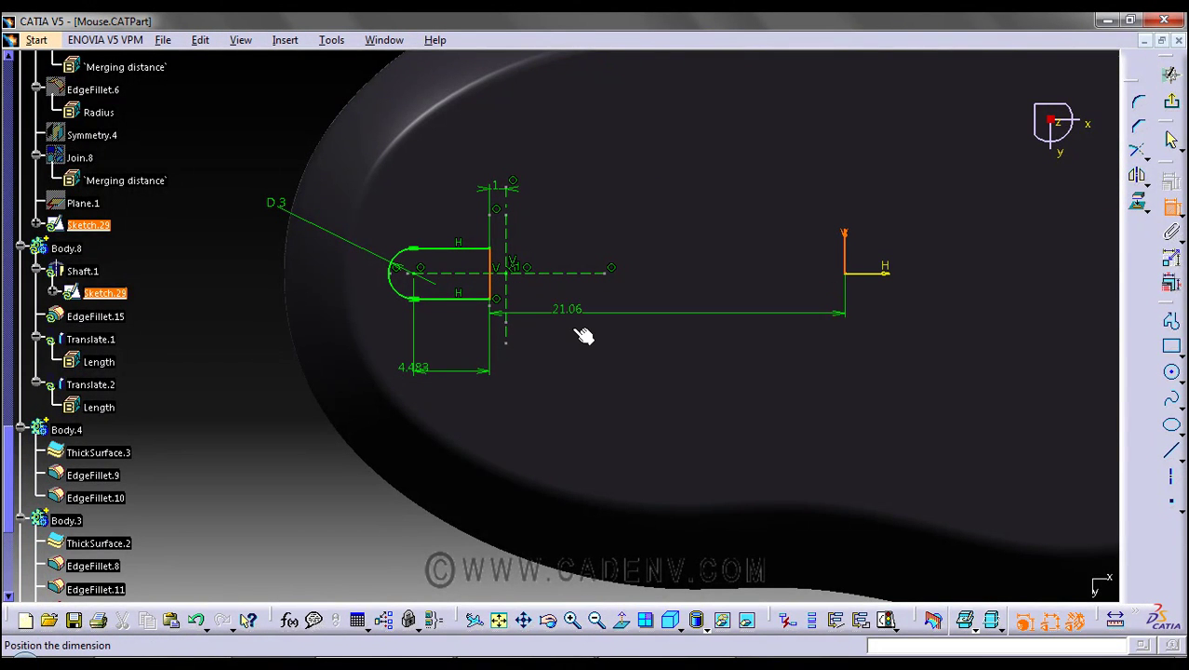
{"action": "left_click", "coordinate": [571, 329]}
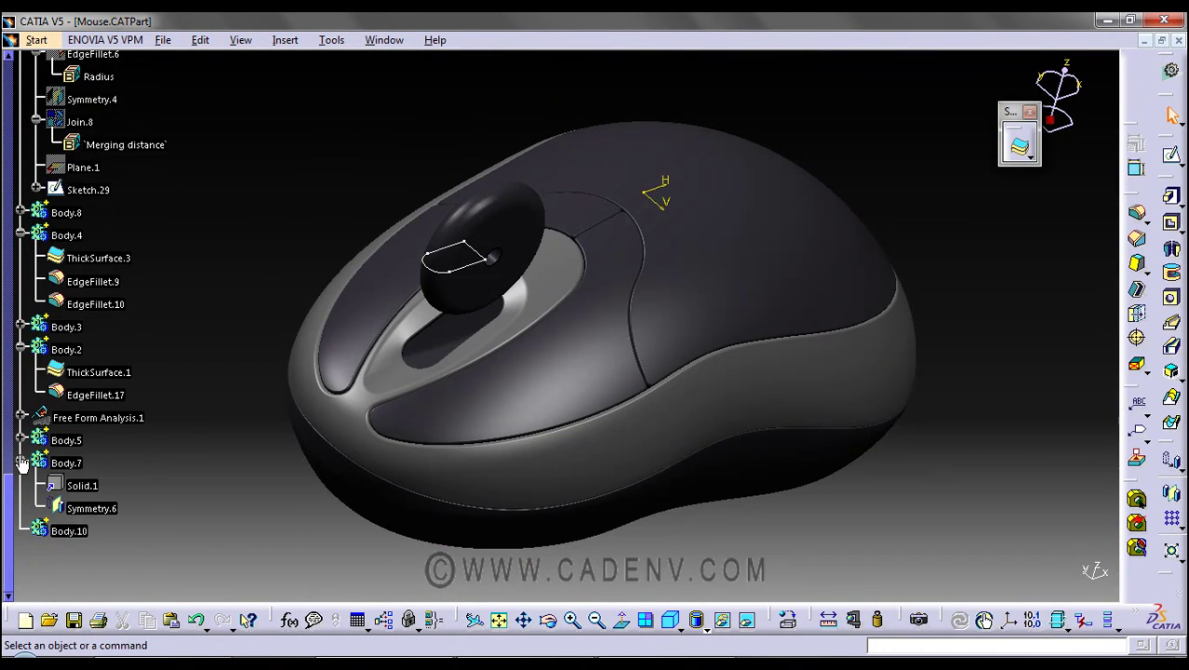
- Collapse Body.7 and insert a new body for the scroll wheel
{"action": "left_click", "coordinate": [20, 462]}
{"action": "left_click", "coordinate": [296, 40]}
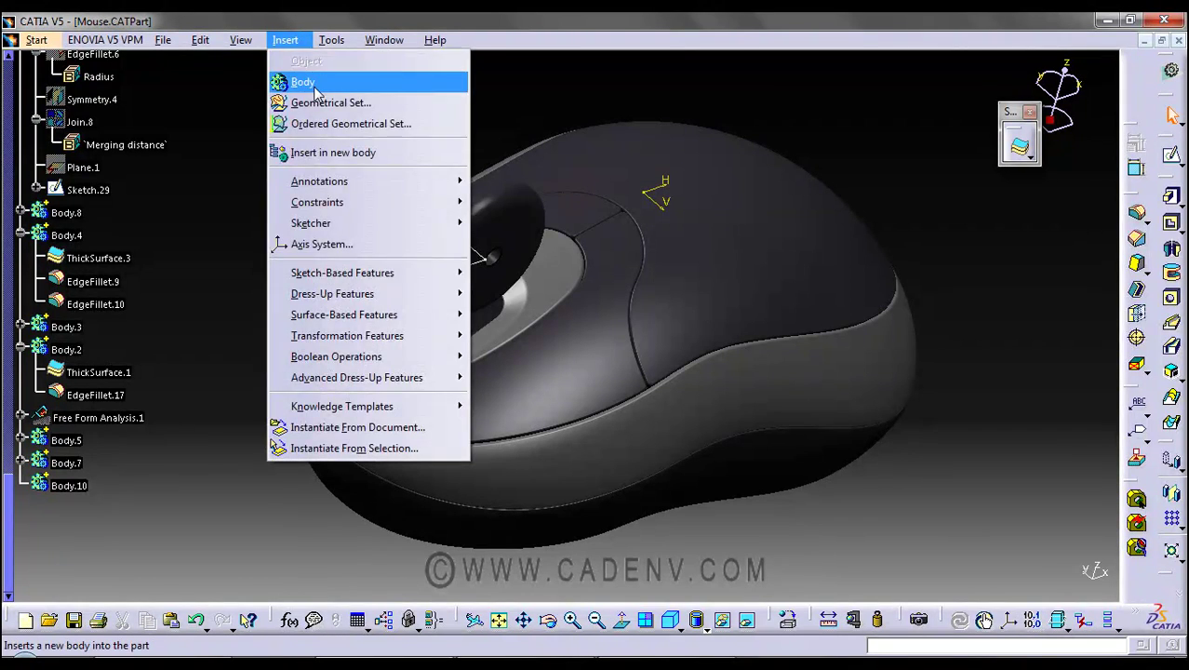
{"action": "left_click", "coordinate": [307, 81]}
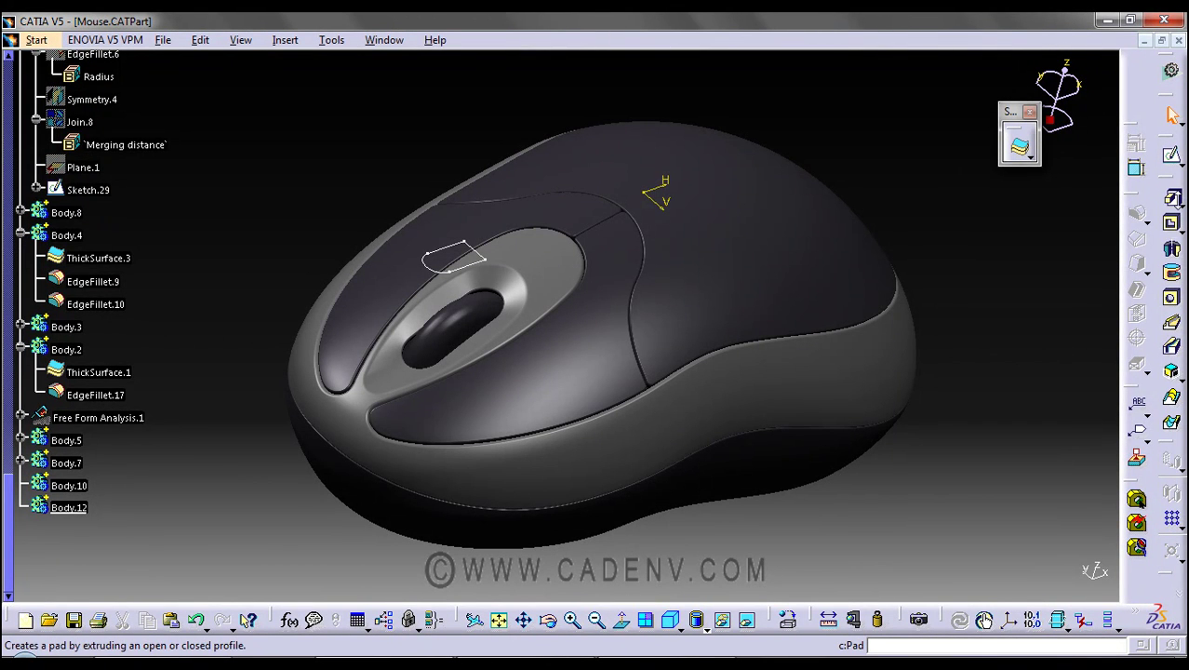
- Start a Shaft revolving Sketch.29 360° about its sketch axis
{"action": "mouse_move", "coordinate": [1171, 181]}
{"action": "left_mouse_down"}
{"action": "mouse_move", "coordinate": [1018, 234]}
{"action": "mouse_move", "coordinate": [689, 34]}
{"action": "mouse_move", "coordinate": [744, 110]}
{"action": "left_mouse_up"}
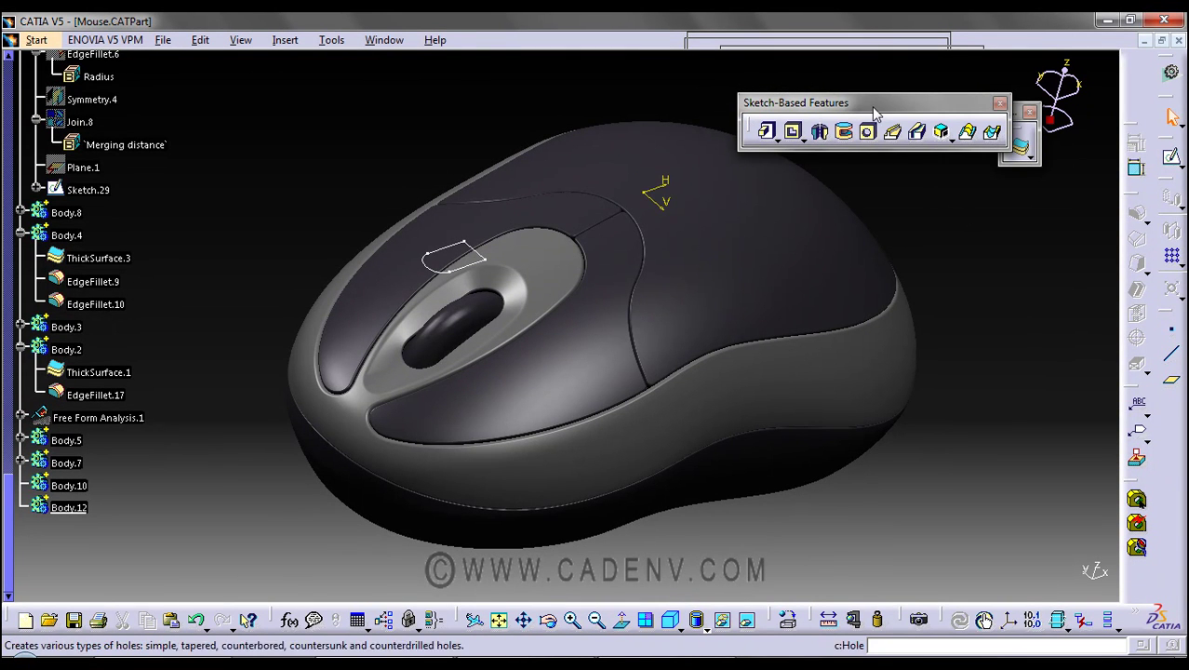
{"action": "left_click_drag", "start_coordinate": [873, 108], "coordinate": [880, 101]}
{"action": "middle_click", "coordinate": [865, 205]}
{"action": "middle_click_drag", "start_coordinate": [865, 205], "coordinate": [831, 221]}
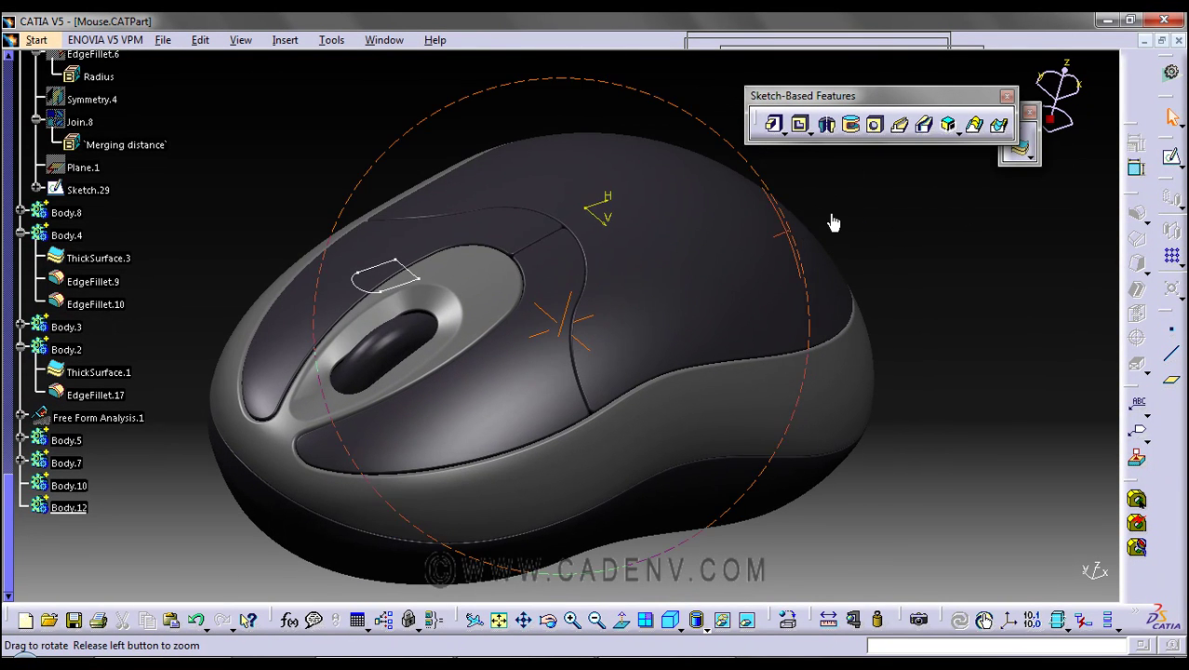
{"action": "left_click", "coordinate": [829, 126]}
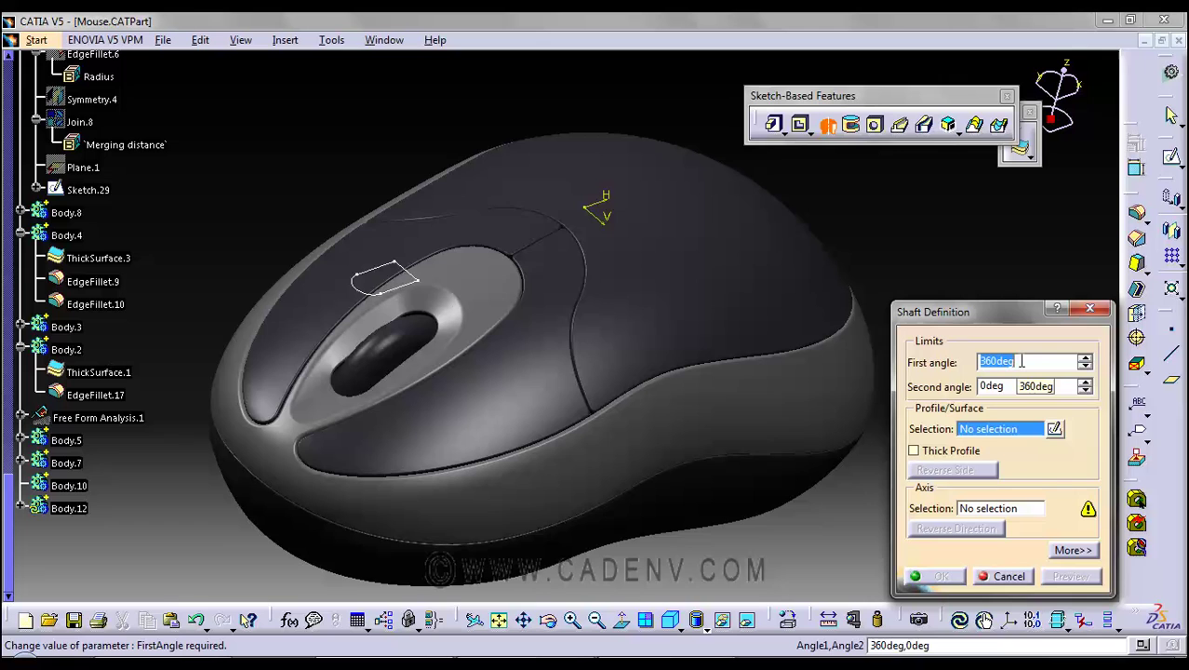
{"action": "left_click", "coordinate": [370, 296]}
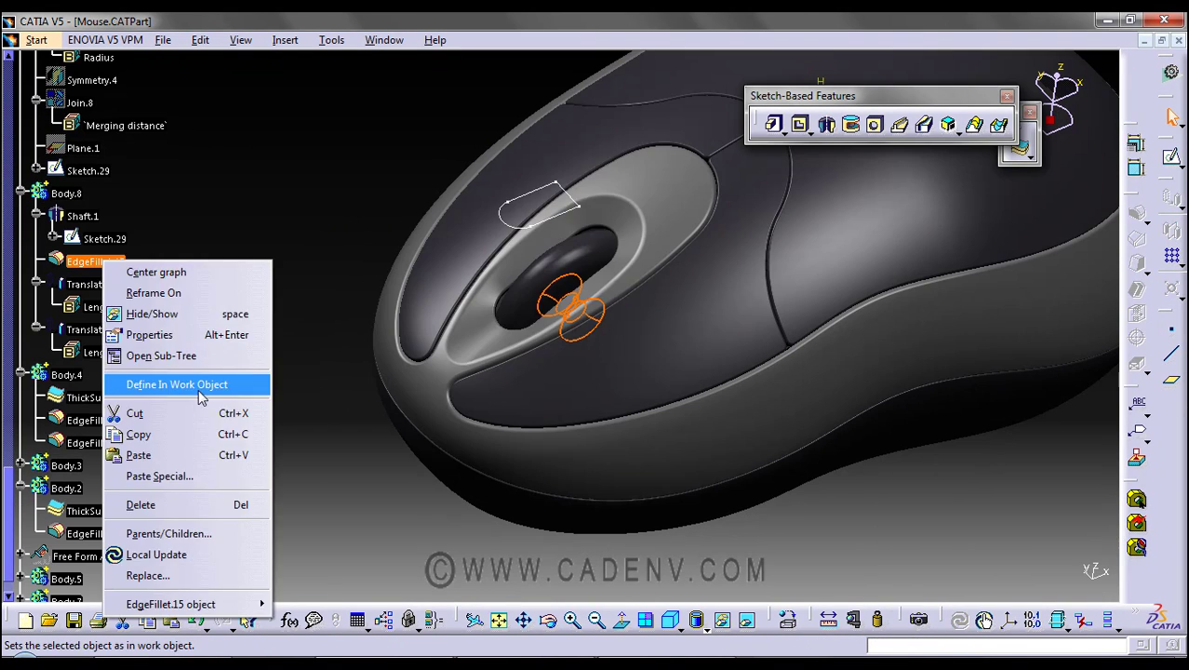
- Review EdgeFillet.15's 1mm wheel fillet and close it unchanged
{"action": "left_click", "coordinate": [199, 387]}
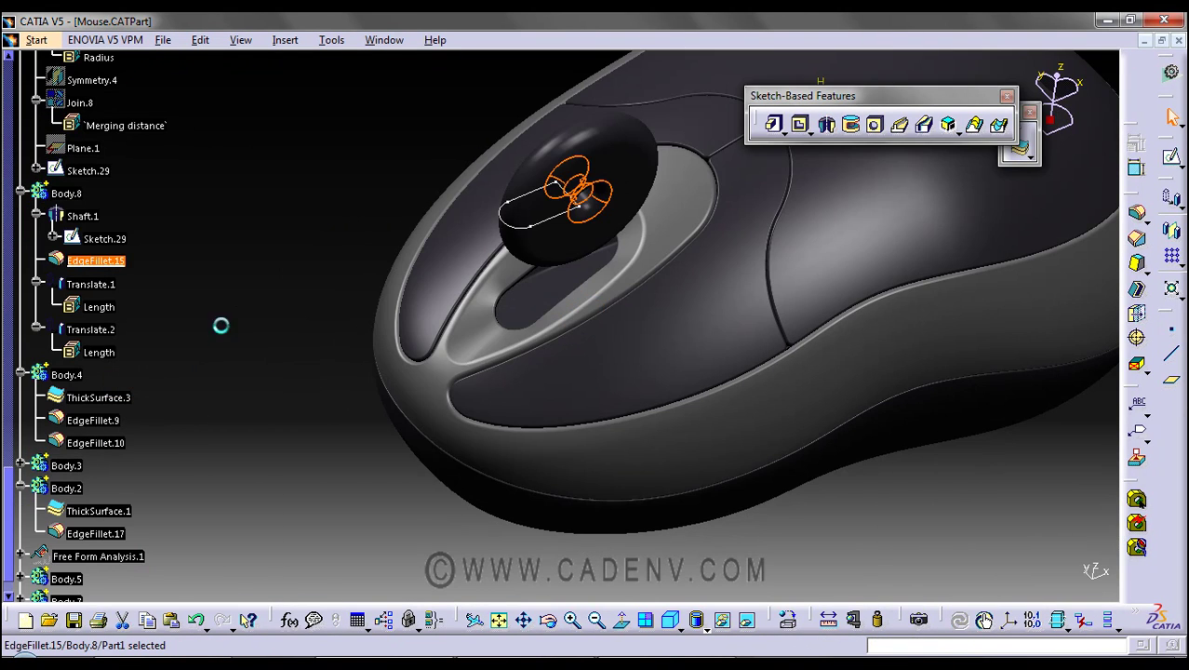
{"action": "middle_click_drag", "start_coordinate": [281, 255], "coordinate": [370, 244]}
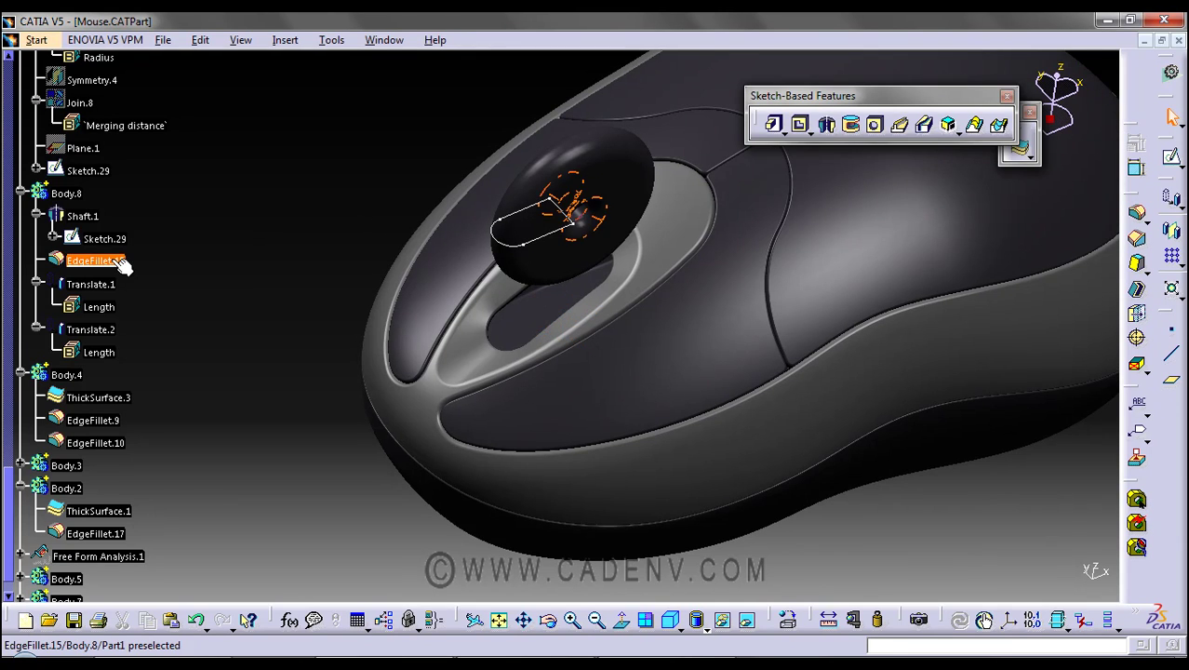
{"action": "double_click", "coordinate": [95, 260]}
{"action": "middle_click_drag", "start_coordinate": [681, 326], "coordinate": [566, 292]}
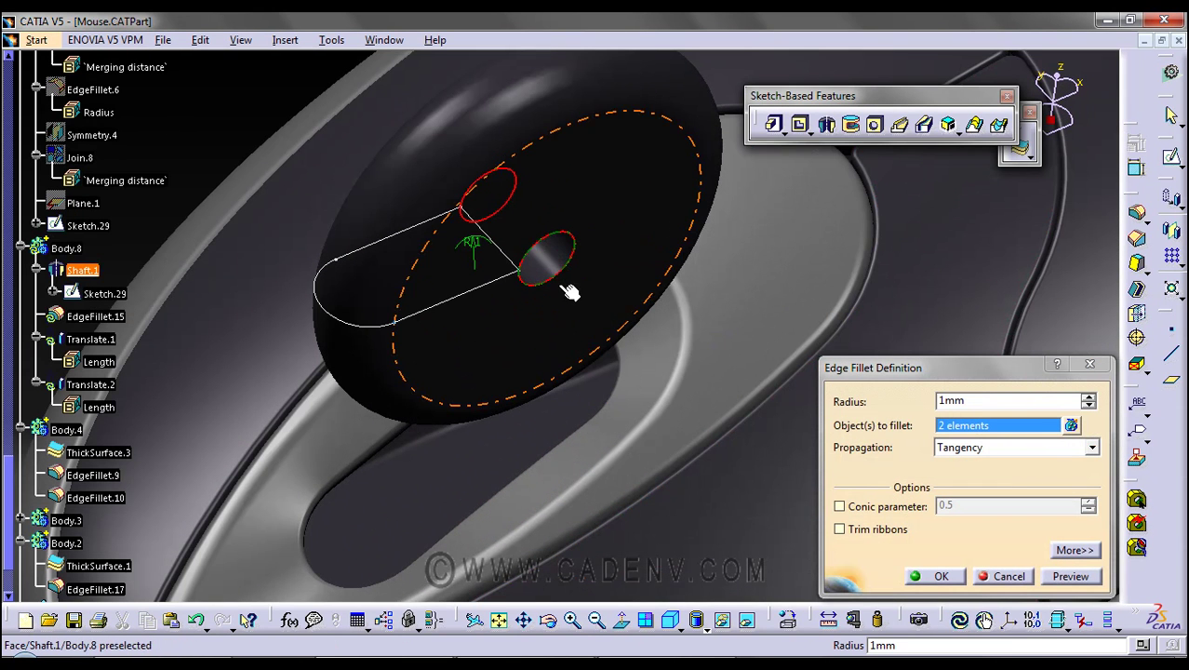
{"action": "left_click", "coordinate": [986, 577]}
{"action": "middle_click_drag", "start_coordinate": [987, 577], "coordinate": [210, 240]}
- Open Translate.1's definition, moving the wheel -13mm along the xy plane direction
{"action": "right_click", "coordinate": [119, 340]}
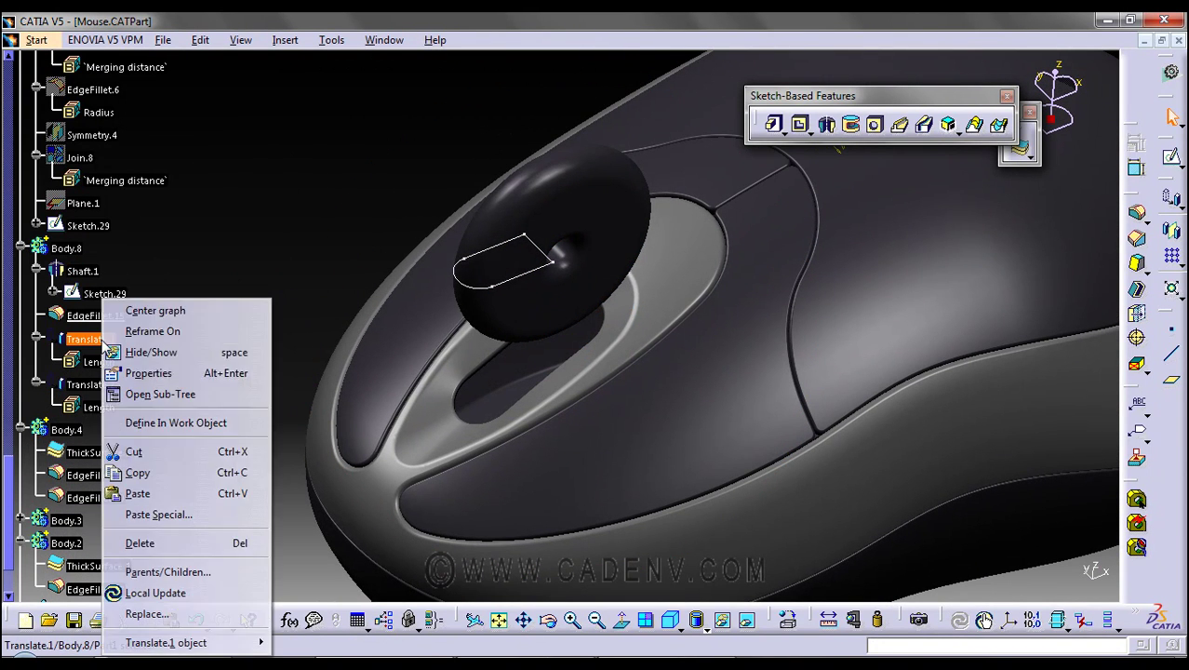
{"action": "left_click", "coordinate": [157, 311]}
{"action": "double_click", "coordinate": [106, 344]}
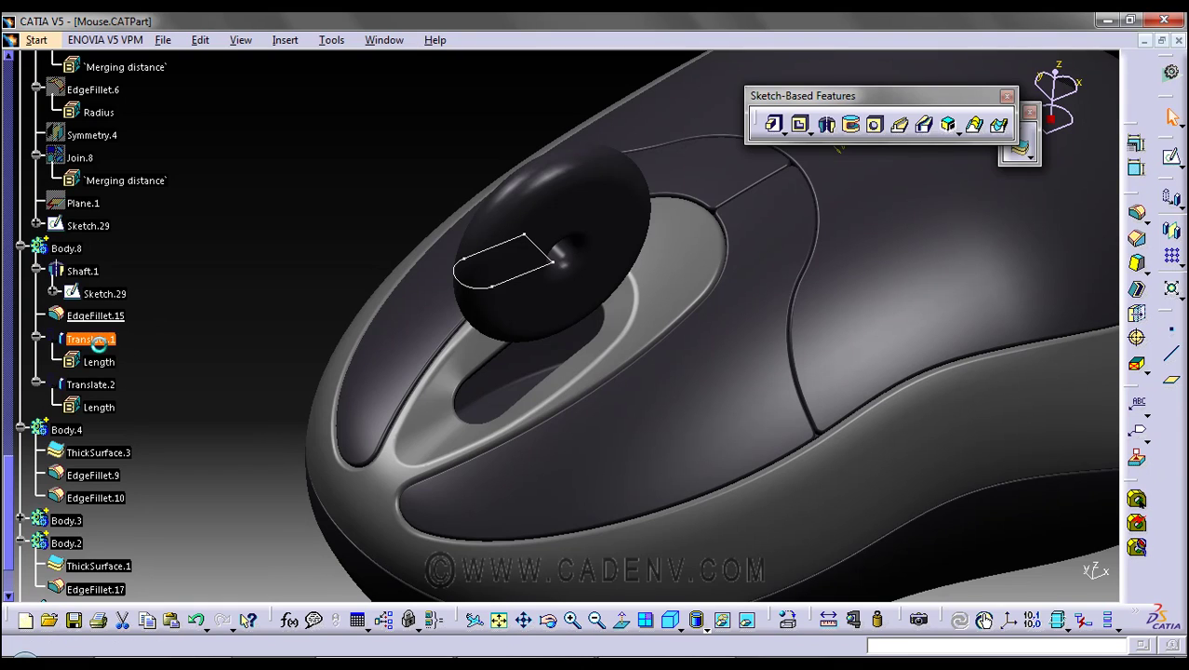
{"action": "middle_click_drag", "start_coordinate": [431, 240], "coordinate": [540, 363]}
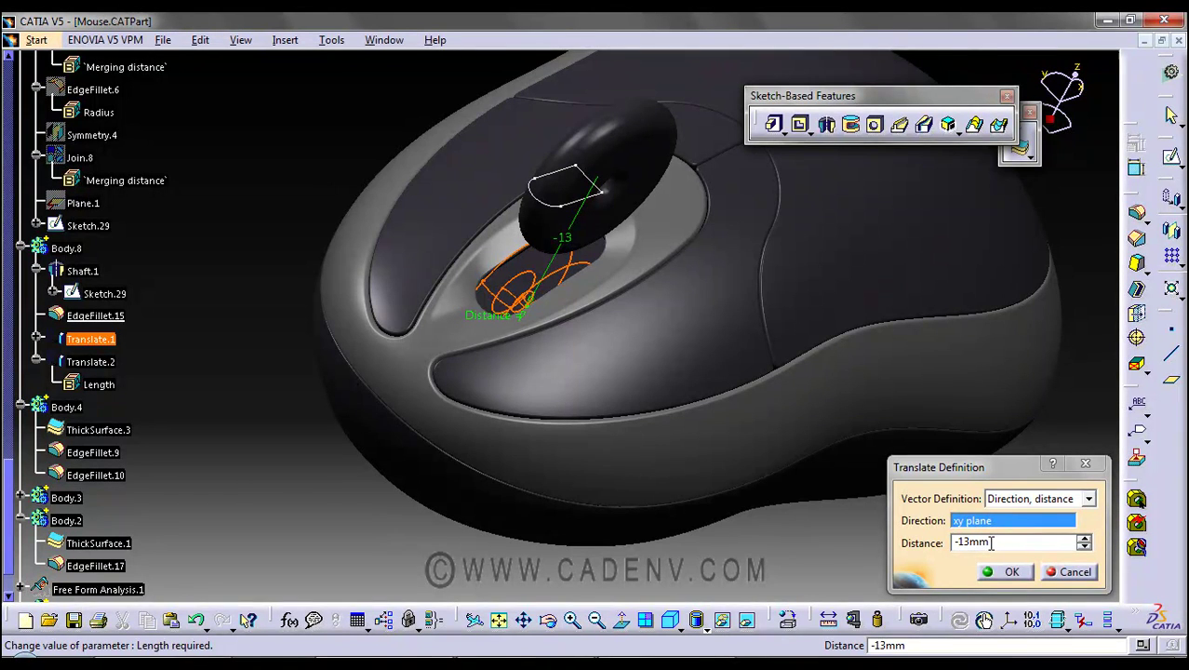
- Confirm Translate.1's -13mm move and make it the work object
{"action": "middle_click_drag", "start_coordinate": [707, 398], "coordinate": [695, 276]}
{"action": "left_click", "coordinate": [1011, 574]}
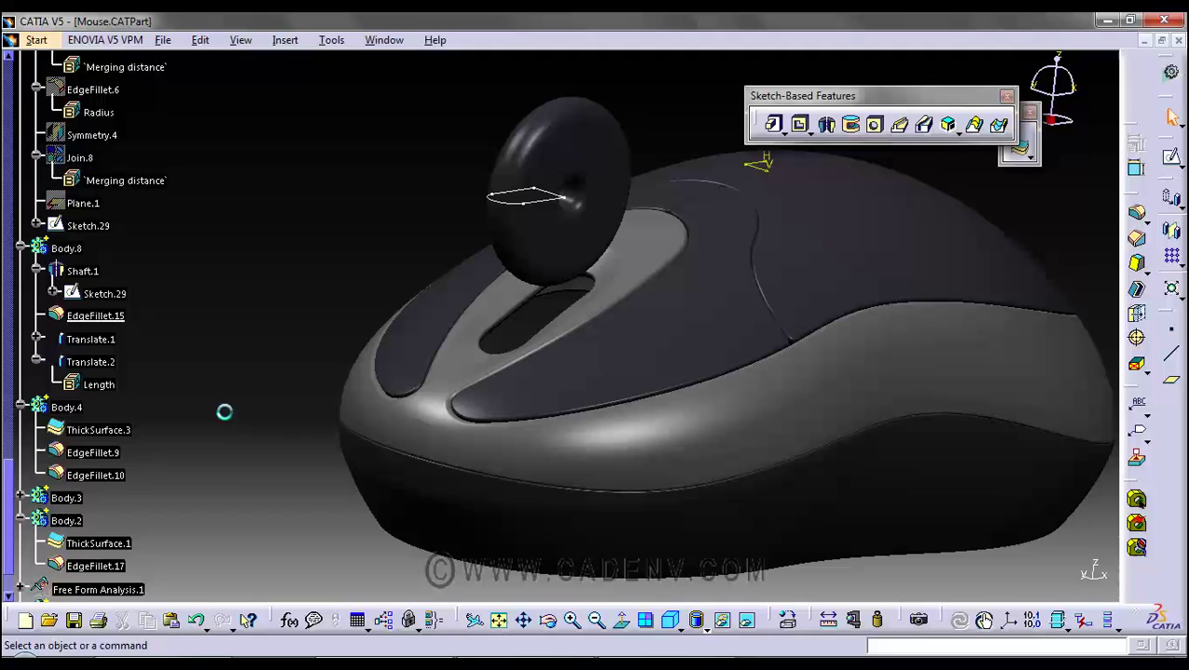
{"action": "right_click", "coordinate": [99, 337]}
{"action": "left_click", "coordinate": [172, 494]}
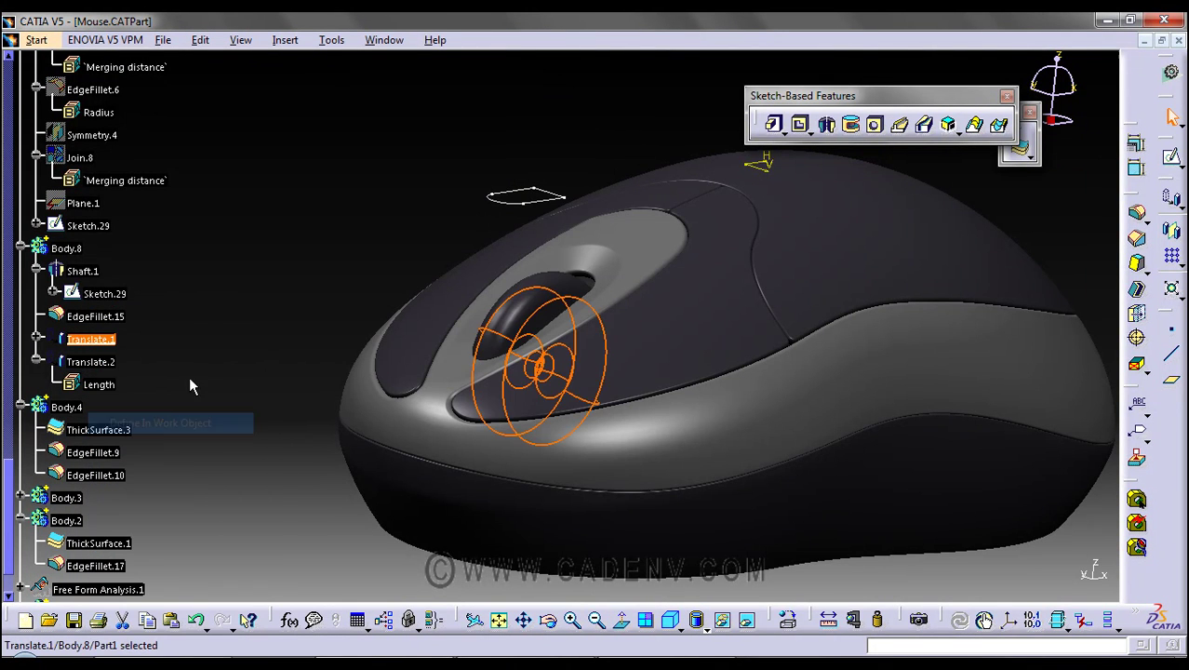
{"action": "middle_click_drag", "start_coordinate": [267, 329], "coordinate": [298, 270]}
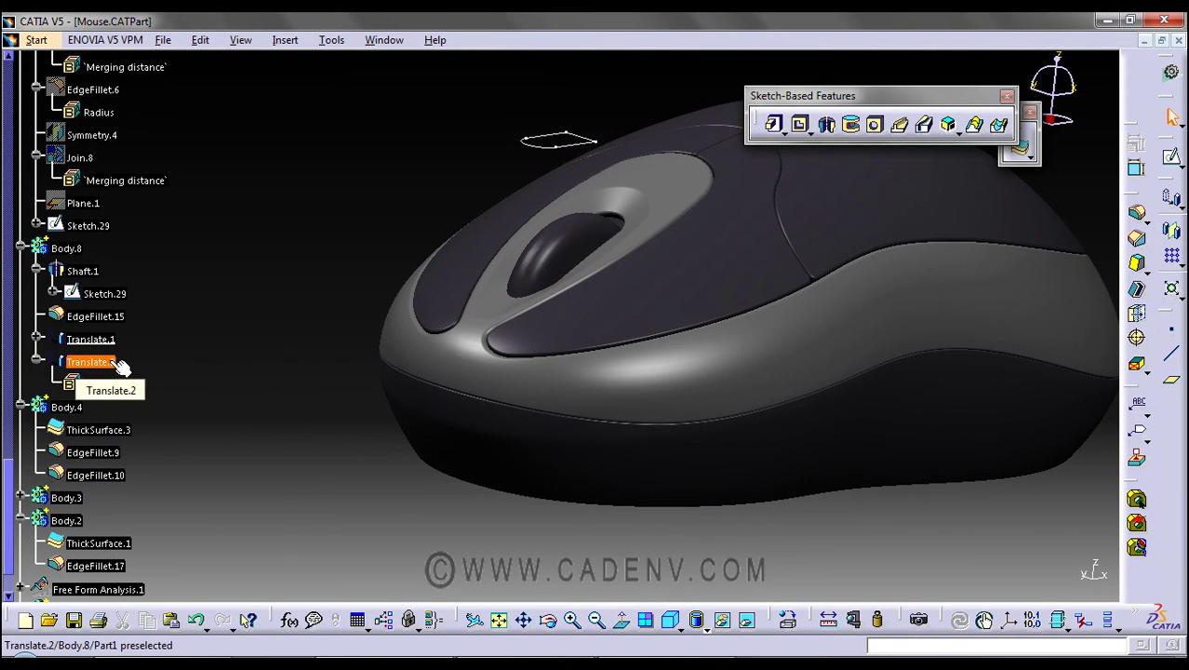
- Apply Translate.2's 1mm yz plane shift and make it the work object
{"action": "double_click", "coordinate": [105, 361]}
{"action": "middle_click_drag", "start_coordinate": [399, 400], "coordinate": [596, 312]}
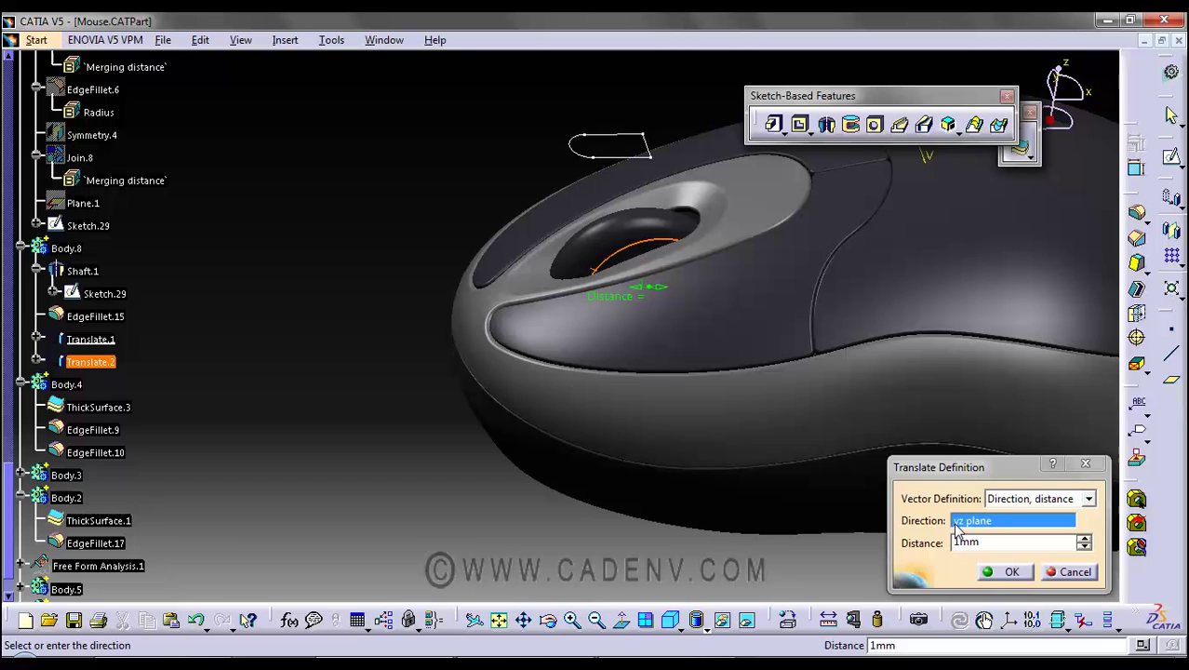
{"action": "left_click", "coordinate": [1012, 573]}
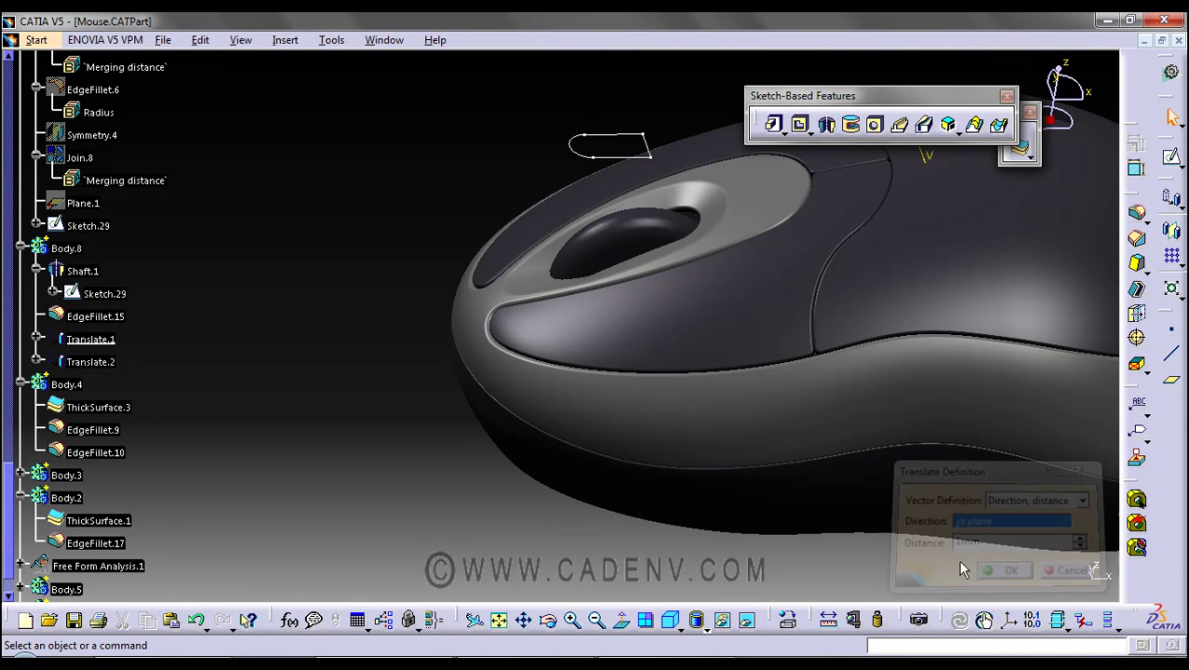
{"action": "right_click", "coordinate": [103, 363]}
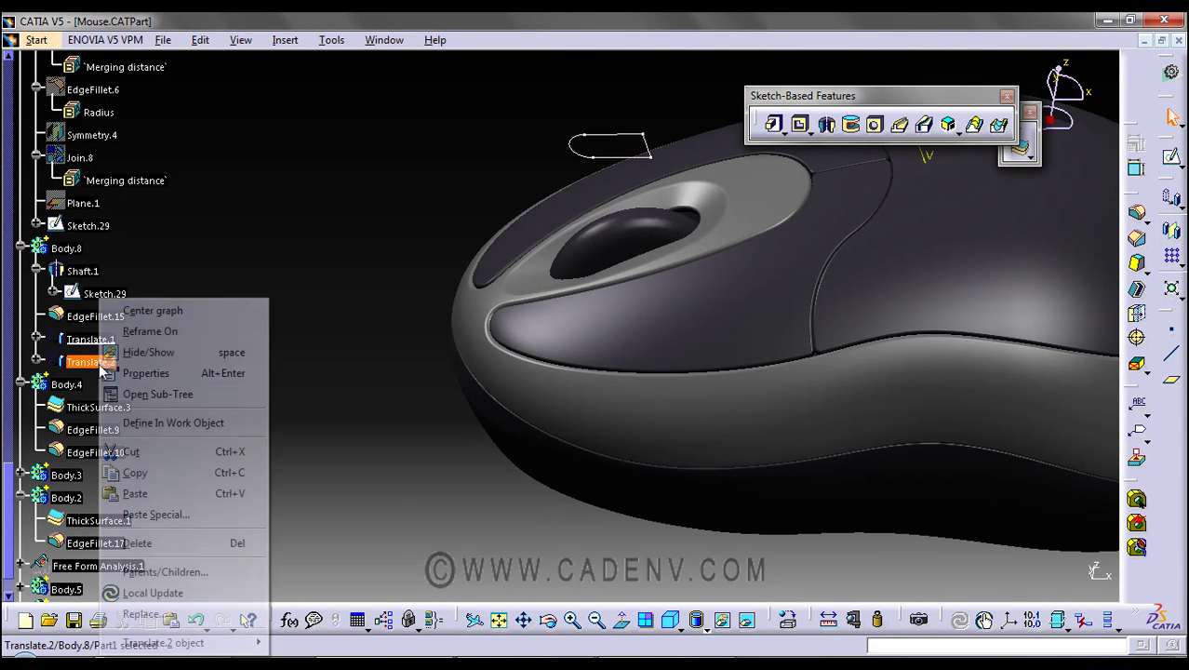
{"action": "left_click", "coordinate": [162, 421]}
{"action": "mouse_move", "coordinate": [395, 432]}
{"action": "middle_mouse_down"}
{"action": "mouse_move", "coordinate": [465, 478]}
{"action": "mouse_move", "coordinate": [505, 457]}
{"action": "mouse_move", "coordinate": [470, 473]}
{"action": "mouse_move", "coordinate": [505, 268]}
{"action": "middle_mouse_up"}
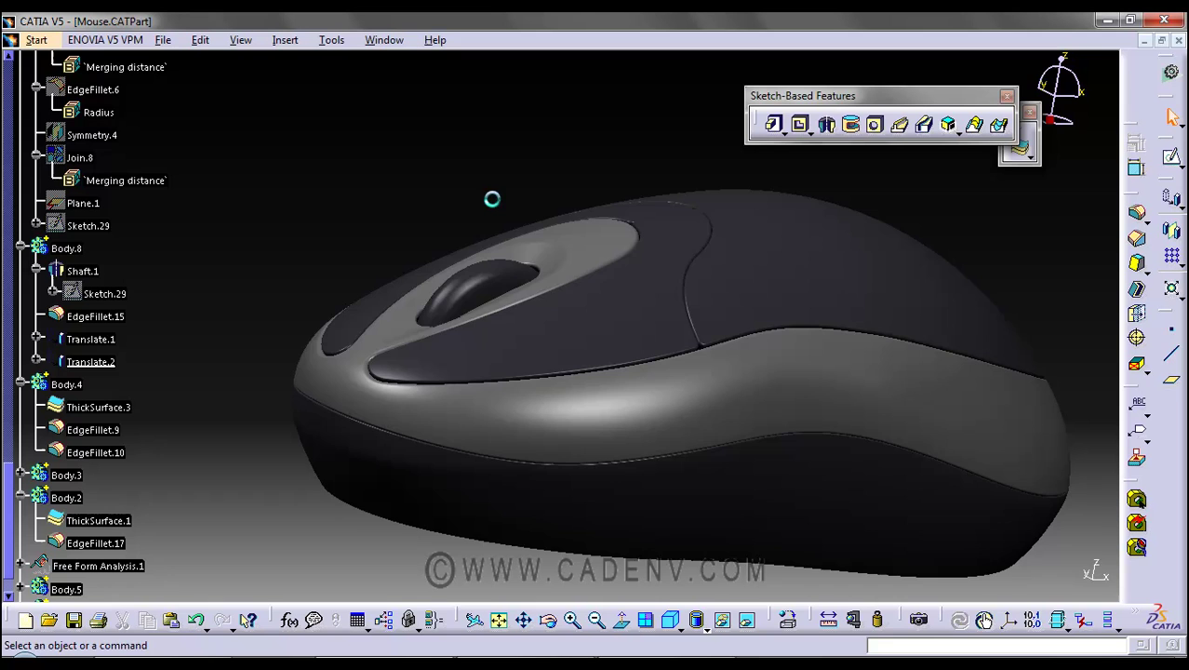
{"action": "mouse_move", "coordinate": [491, 196]}
{"action": "middle_mouse_down"}
{"action": "mouse_move", "coordinate": [682, 348]}
{"action": "mouse_move", "coordinate": [669, 303]}
{"action": "mouse_move", "coordinate": [589, 335]}
{"action": "mouse_move", "coordinate": [600, 385]}
{"action": "mouse_move", "coordinate": [571, 411]}
{"action": "middle_mouse_up"}
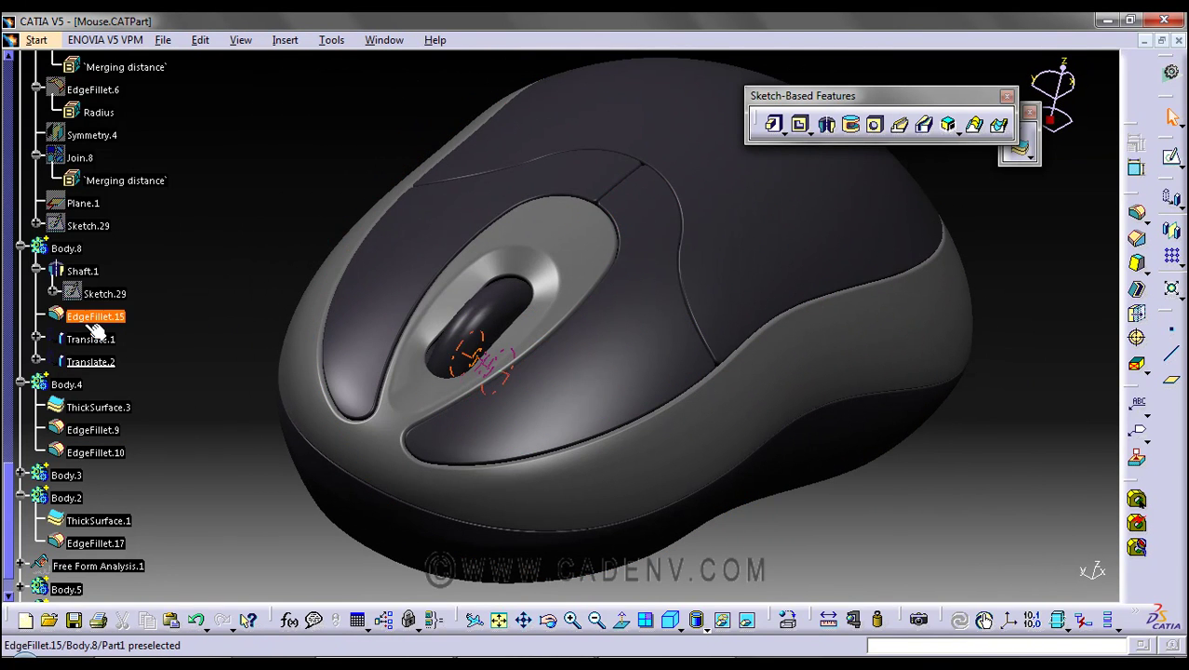
{"action": "middle_click_drag", "start_coordinate": [731, 377], "coordinate": [644, 351]}
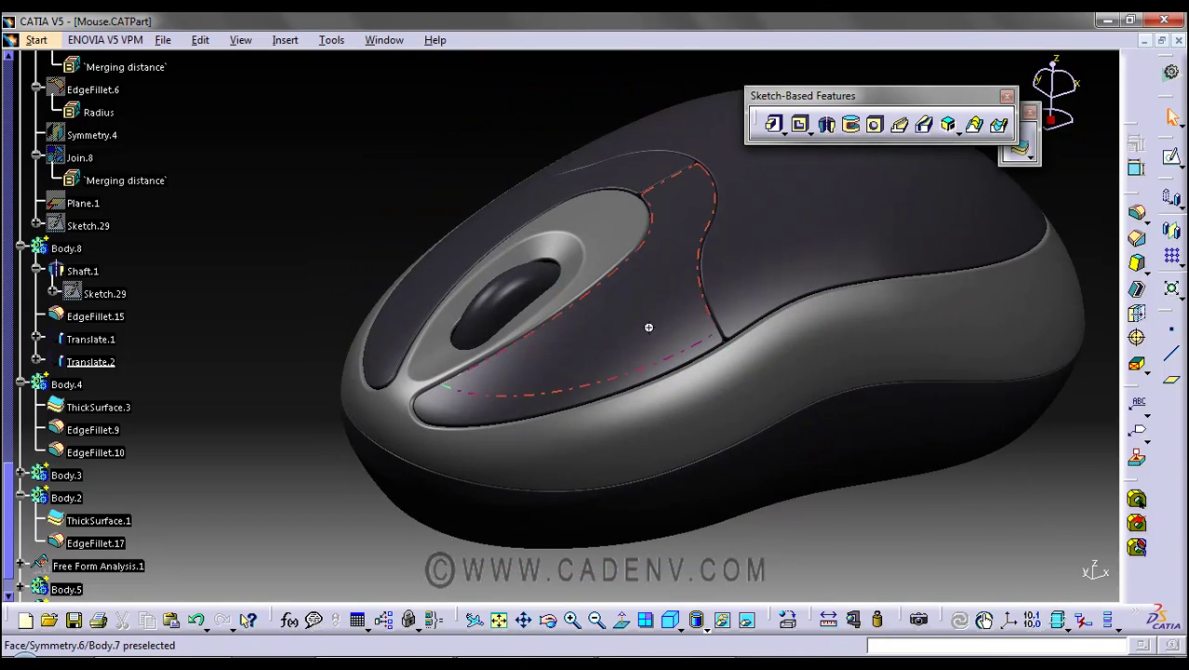
{"action": "middle_click_drag", "start_coordinate": [723, 326], "coordinate": [671, 290]}
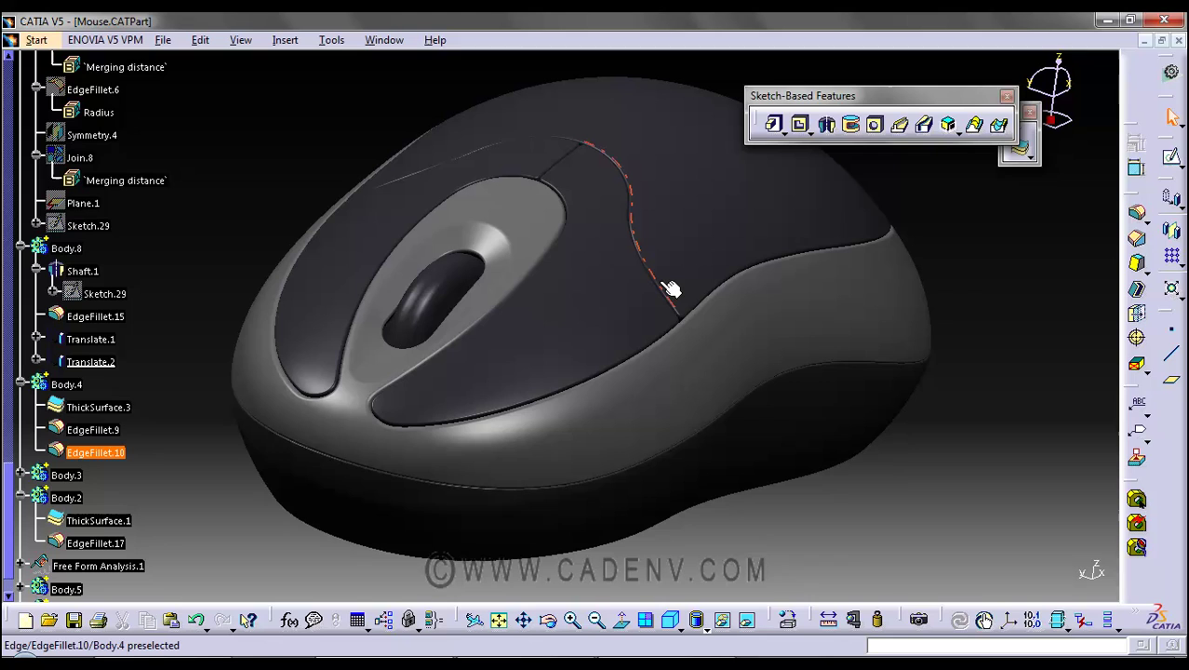